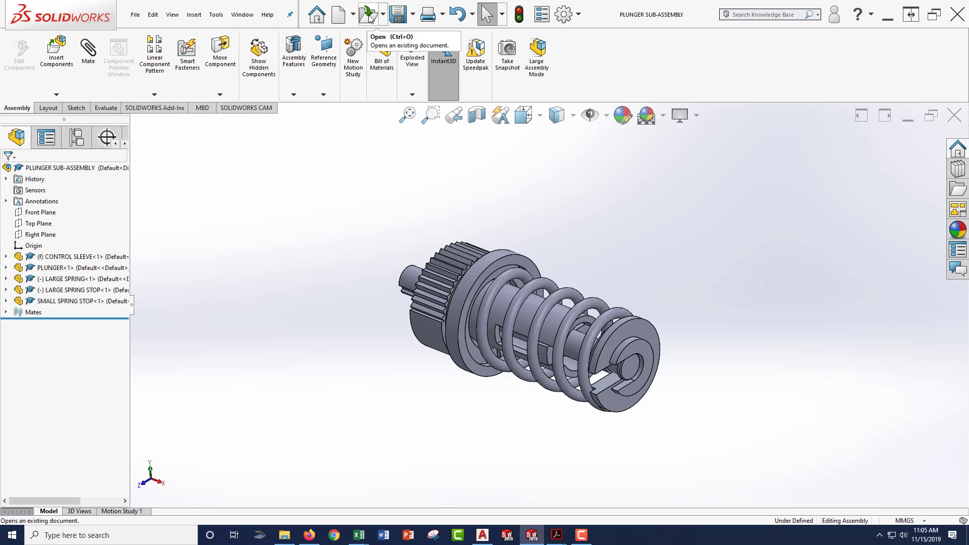
Create a new drawing document for the open plunger sub-assembly
{"action": "left_click", "coordinate": [371, 19]}
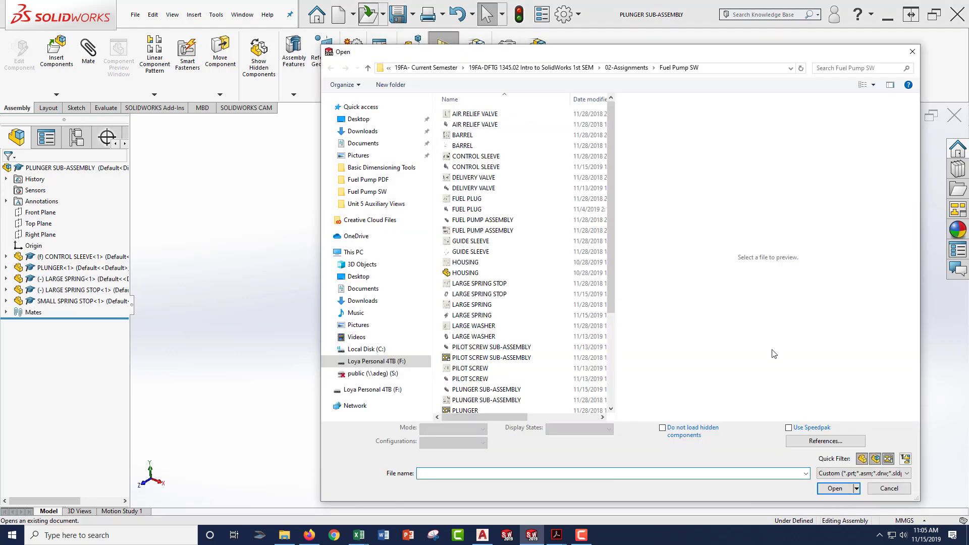
{"action": "left_click", "coordinate": [889, 488]}
{"action": "left_click", "coordinate": [338, 15]}
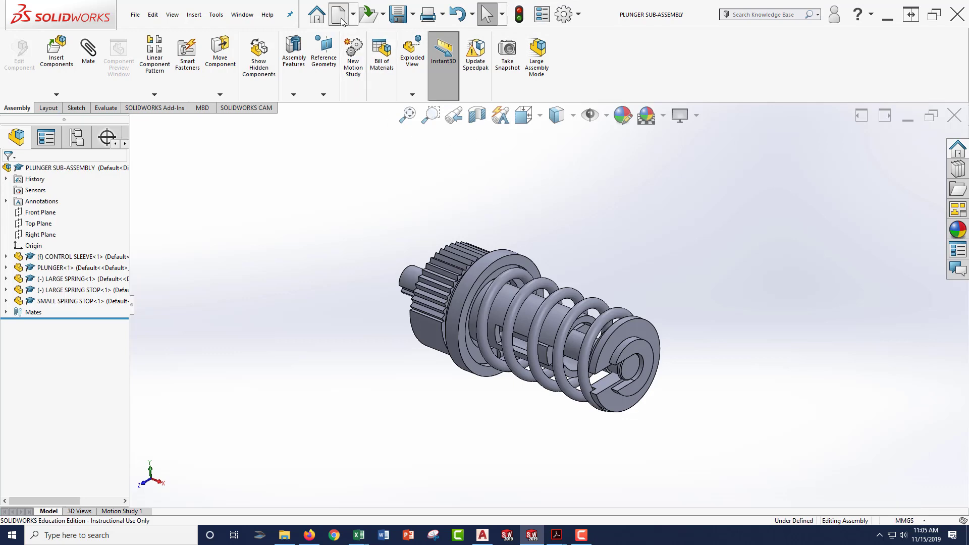
{"action": "left_click", "coordinate": [398, 391]}
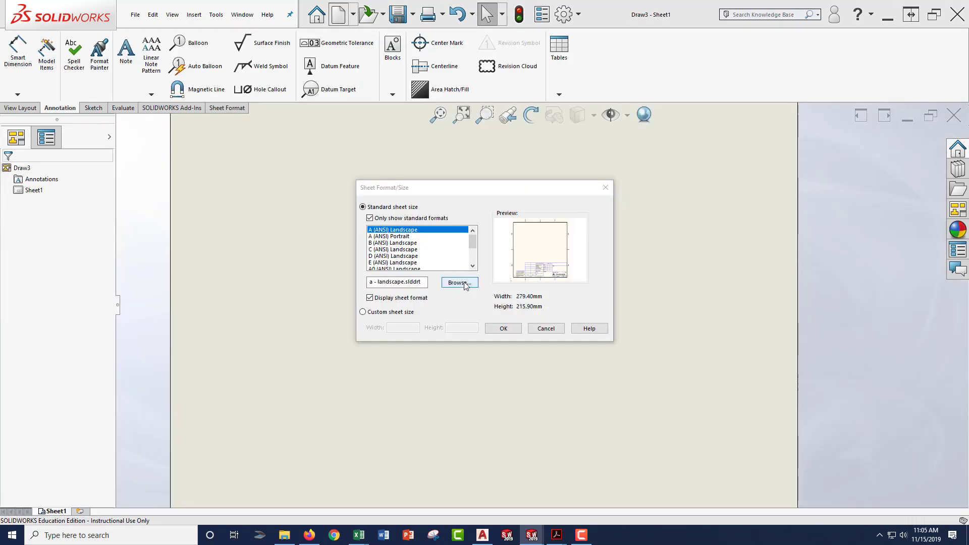
Apply the sheet format SW_A Size TSTC Title Block.slddrt from the Solid Works Title Blocks folder on drive F to the sheet
{"action": "left_click", "coordinate": [459, 283]}
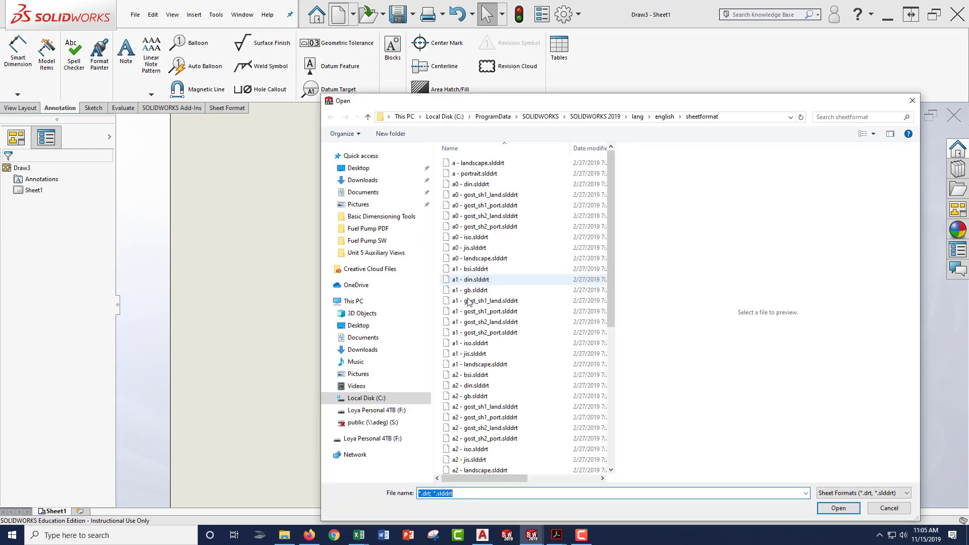
{"action": "left_click", "coordinate": [384, 412]}
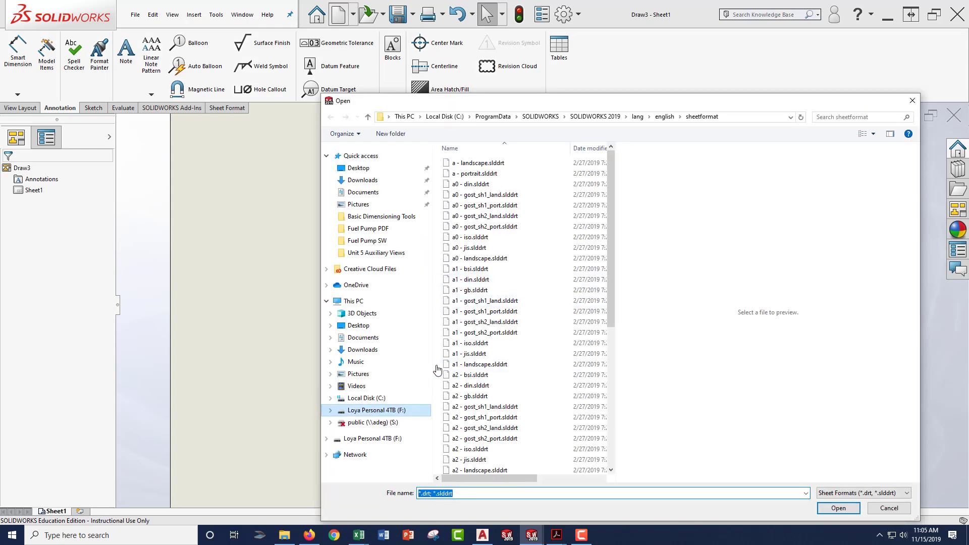
{"action": "left_click", "coordinate": [476, 198]}
{"action": "double_click", "coordinate": [477, 197]}
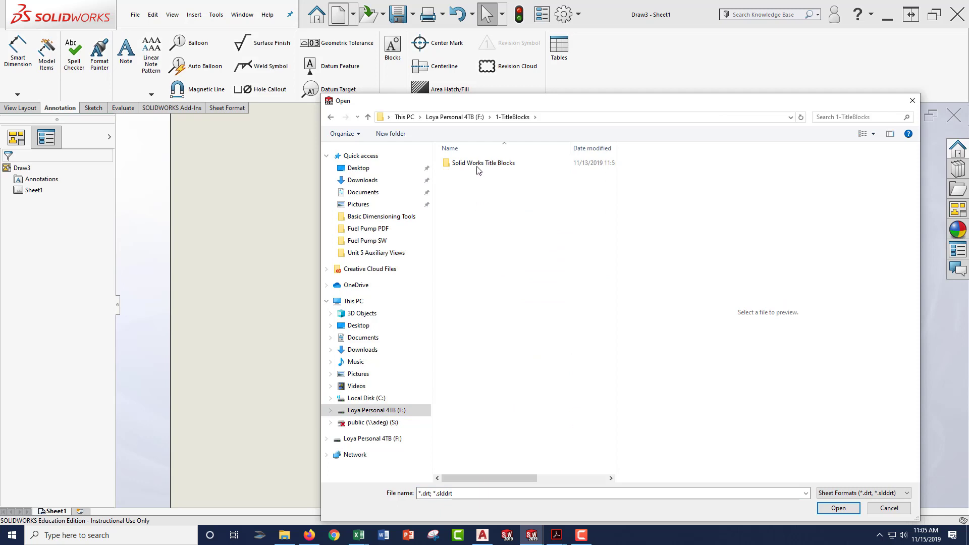
{"action": "double_click", "coordinate": [477, 164]}
{"action": "left_click", "coordinate": [478, 164]}
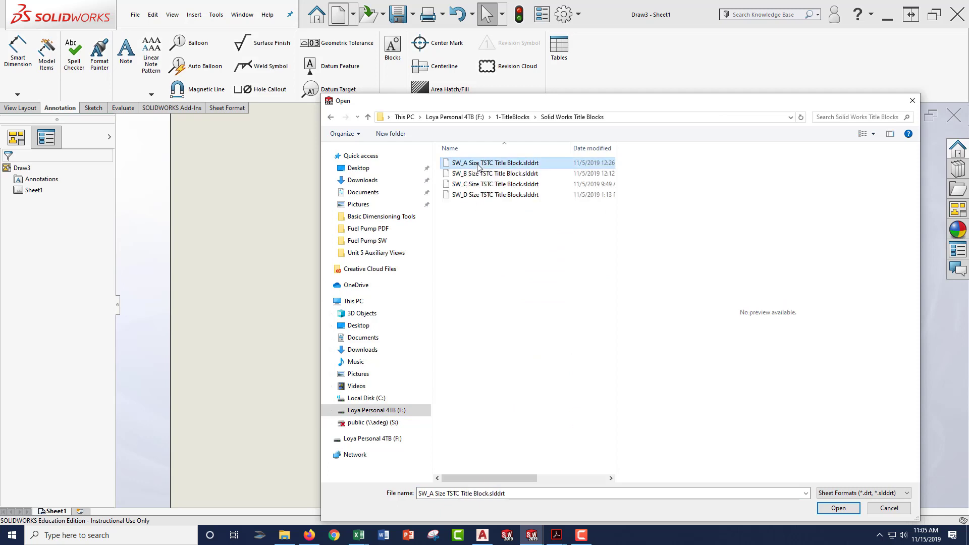
{"action": "left_click", "coordinate": [834, 507]}
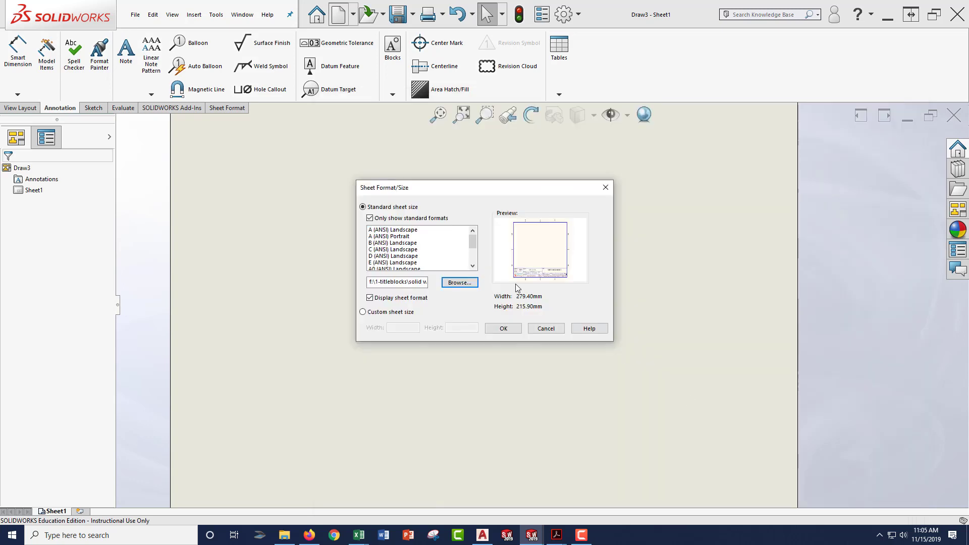
{"action": "left_click", "coordinate": [504, 329]}
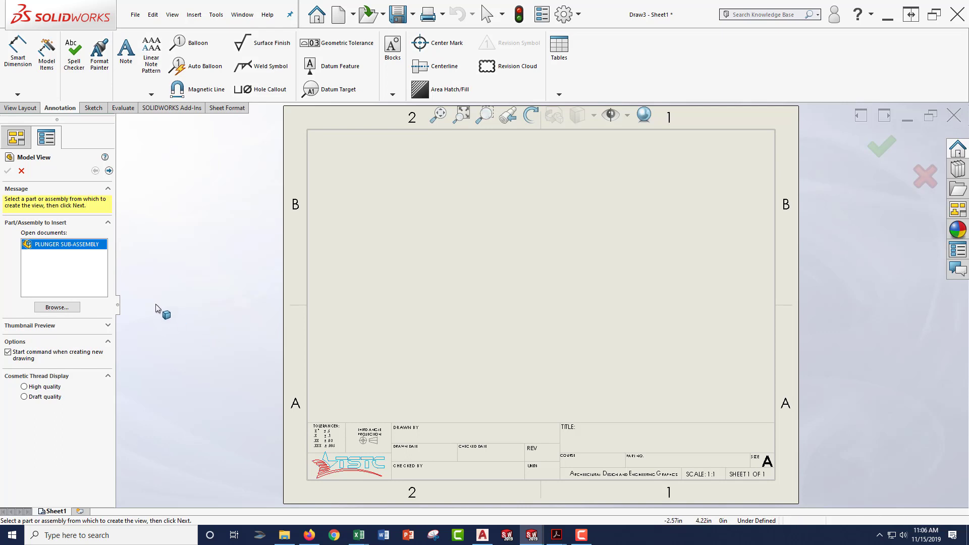
Place a front model view of PLUNGER SUB-ASSEMBLY in the sheet's upper-right area, without any projected views
{"action": "double_click", "coordinate": [79, 245]}
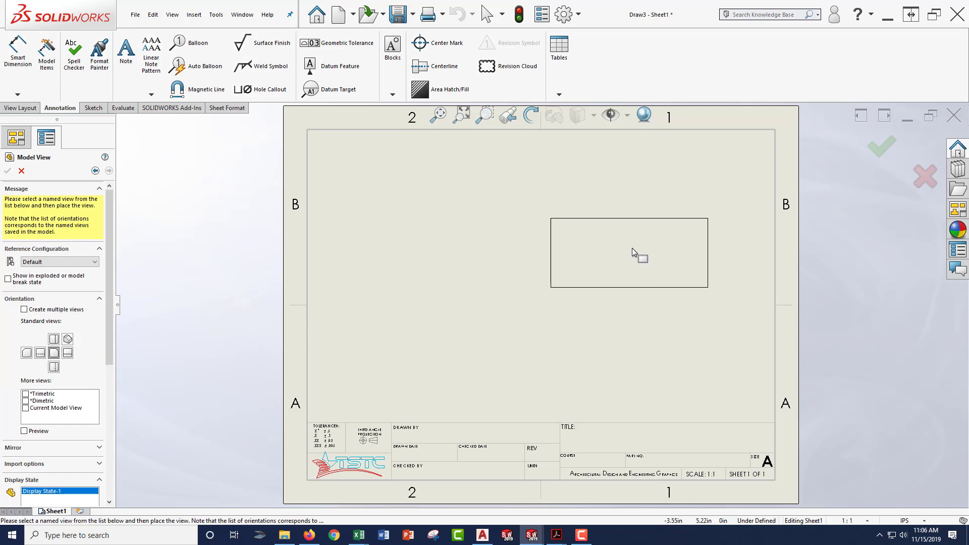
{"action": "left_click", "coordinate": [630, 244]}
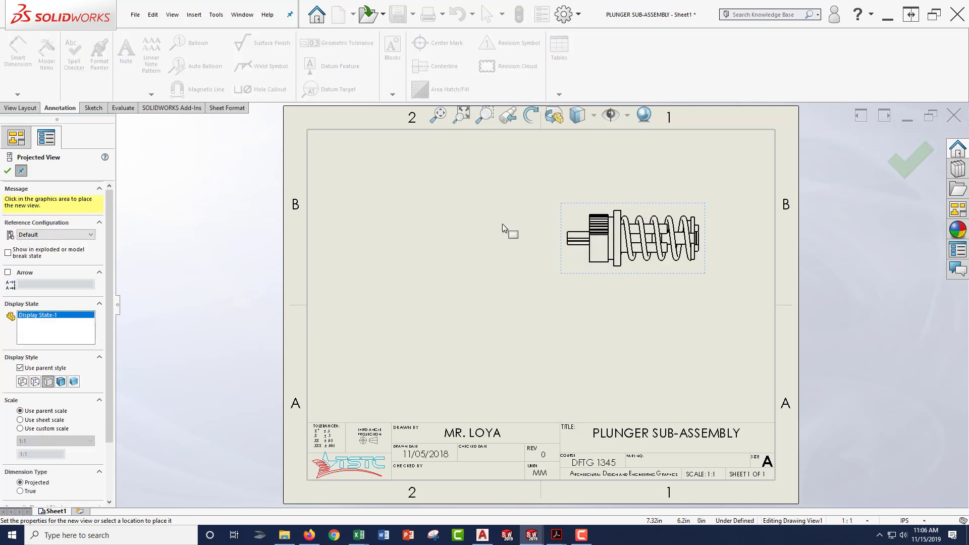
{"action": "key", "text": "Escape"}
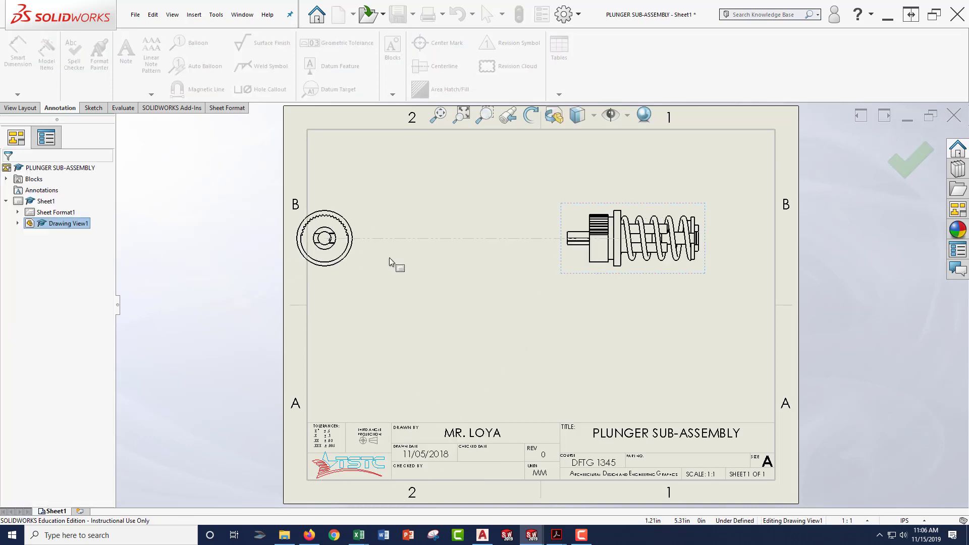
Change the front view to isometric orientation and move it closer to the sheet's upper-right corner
{"action": "left_click", "coordinate": [654, 268]}
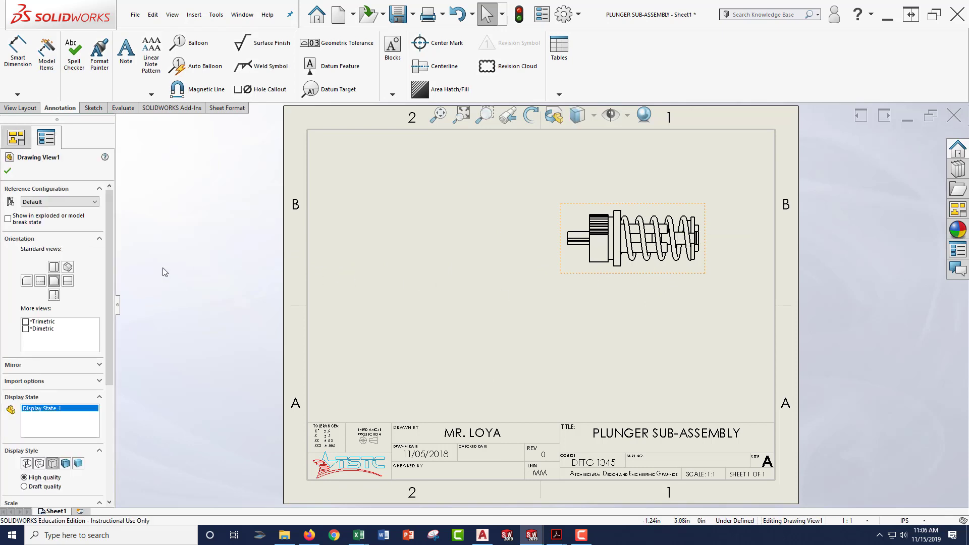
{"action": "left_click", "coordinate": [67, 266]}
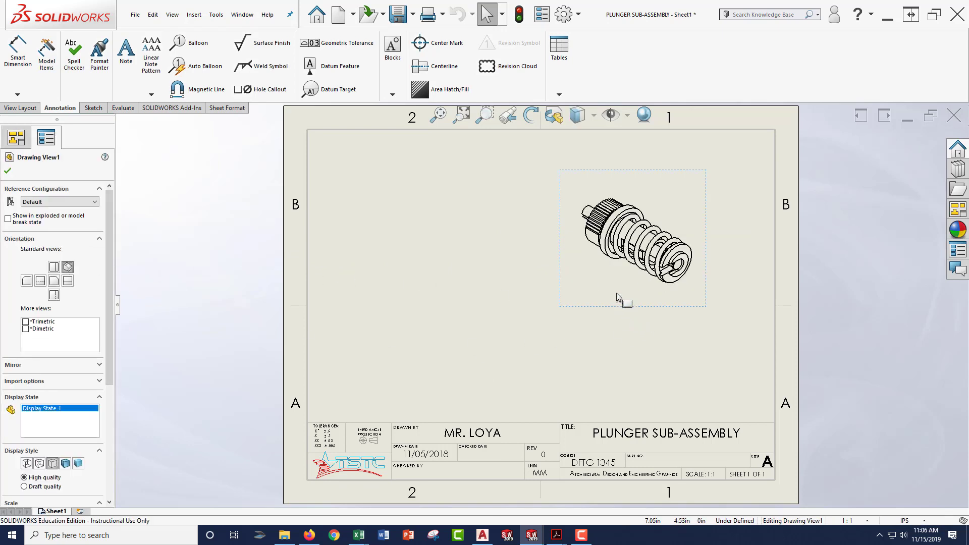
{"action": "left_click", "coordinate": [649, 323]}
{"action": "mouse_move", "coordinate": [625, 303]}
{"action": "left_mouse_down"}
{"action": "mouse_move", "coordinate": [661, 292]}
{"action": "mouse_move", "coordinate": [645, 297]}
{"action": "left_mouse_up"}
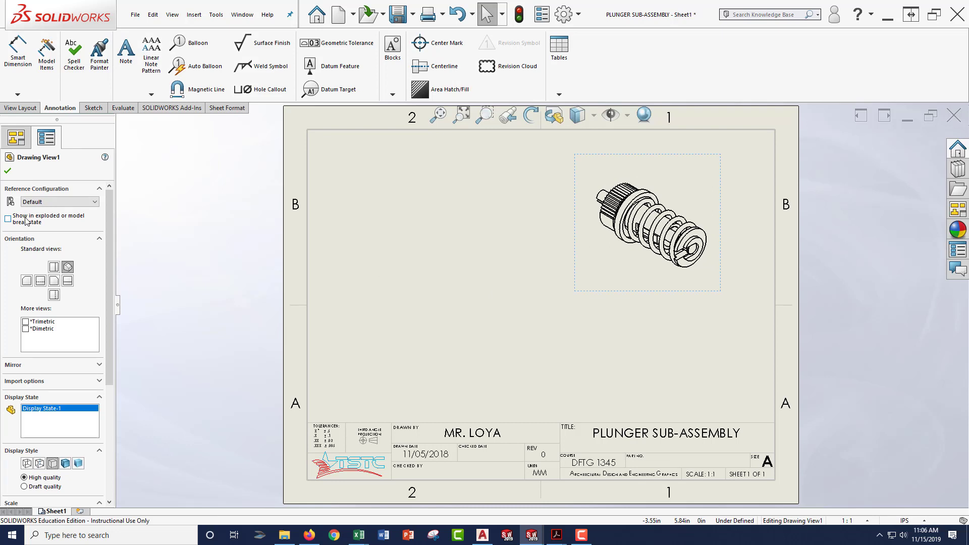
Show the isometric view in its exploded state in the sheet's upper-right area
{"action": "left_click", "coordinate": [8, 219]}
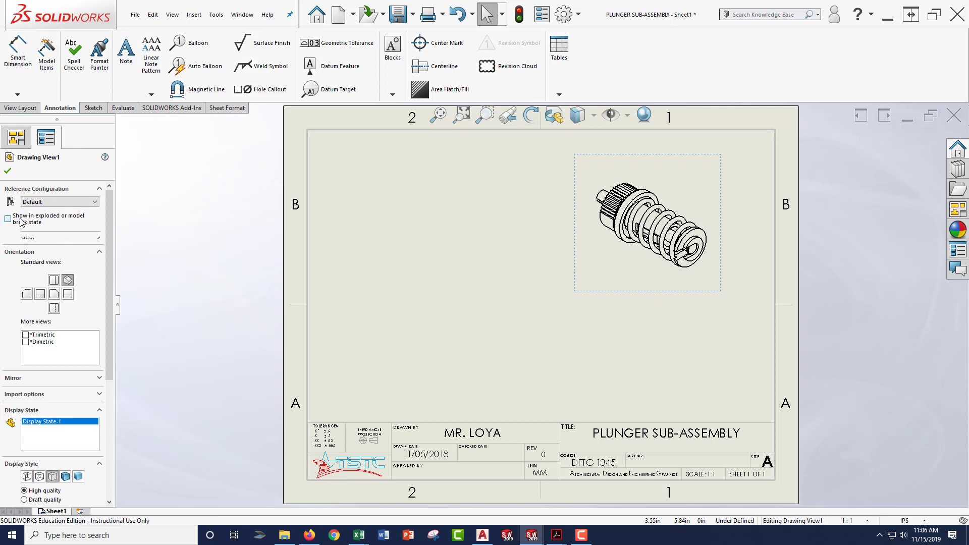
{"action": "left_click_drag", "start_coordinate": [580, 335], "coordinate": [547, 306]}
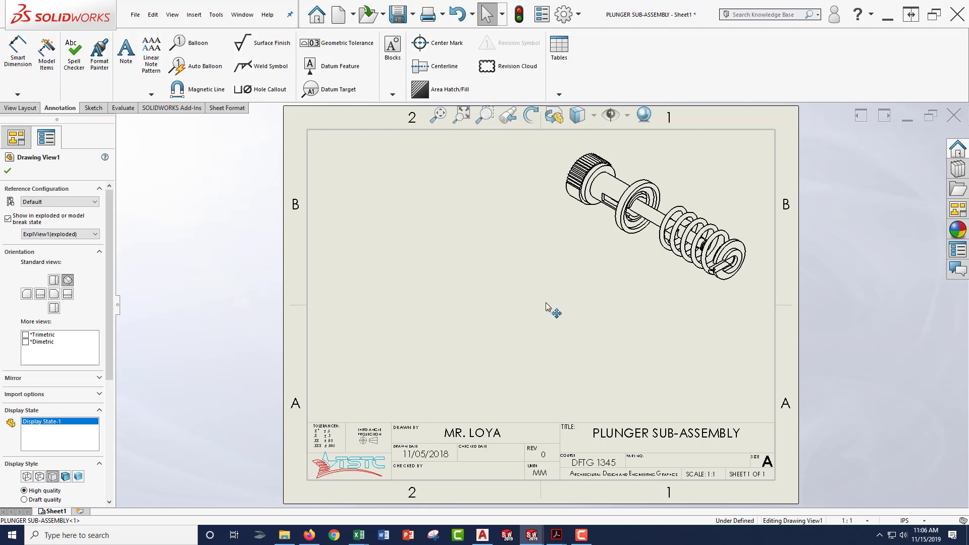
{"action": "left_click", "coordinate": [580, 340]}
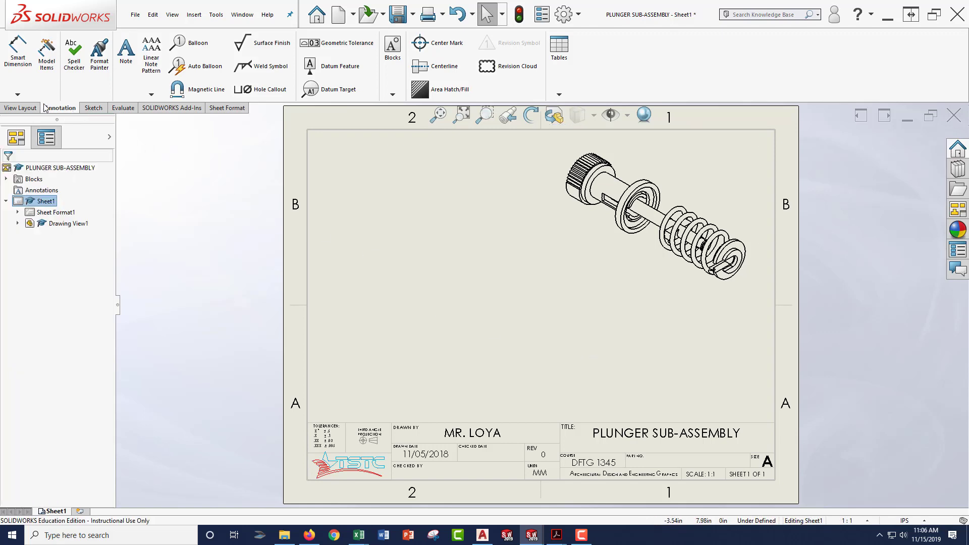
Insert a right-side model view of PLUNGER SUB-ASSEMBLY below the exploded isometric view, without any projected views
{"action": "left_click", "coordinate": [20, 108]}
{"action": "left_click", "coordinate": [44, 60]}
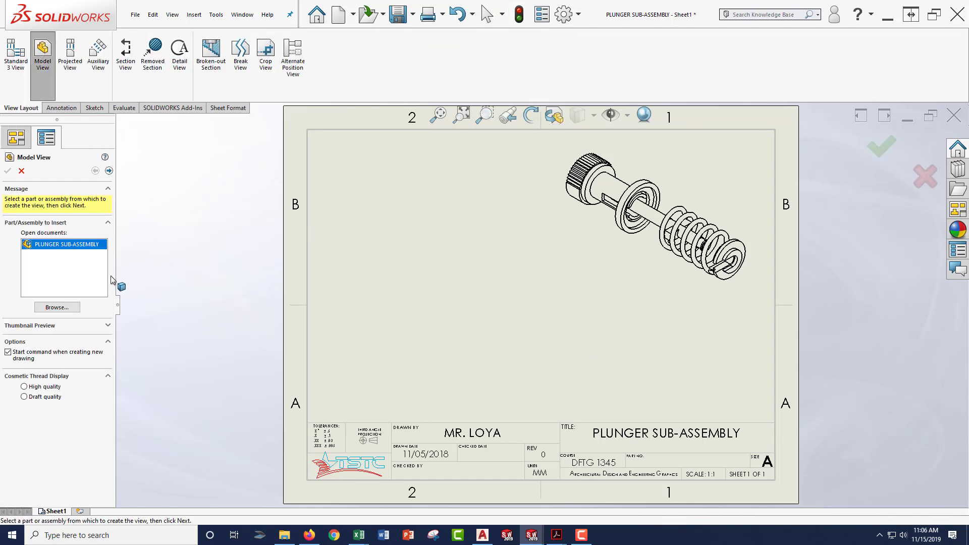
{"action": "left_click", "coordinate": [66, 308]}
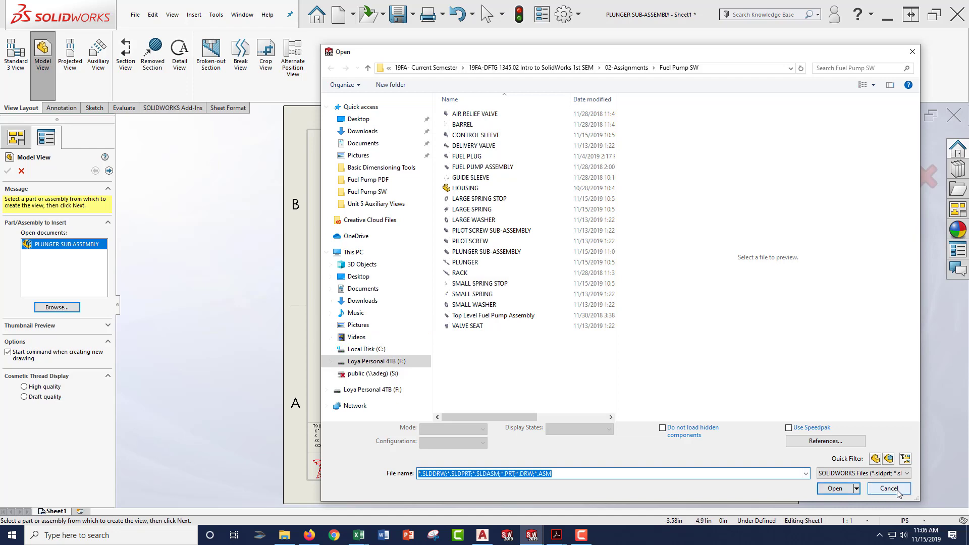
{"action": "left_click", "coordinate": [889, 489]}
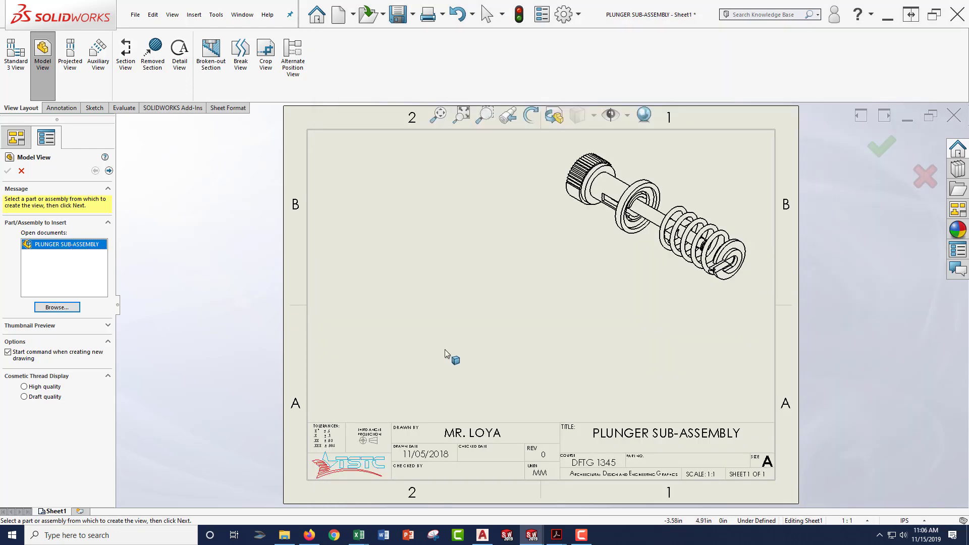
{"action": "double_click", "coordinate": [80, 251]}
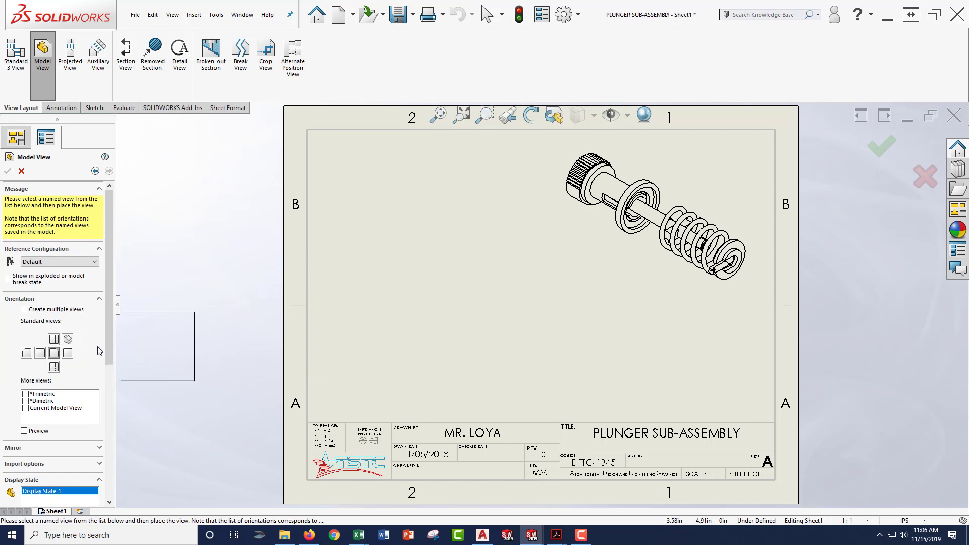
{"action": "left_click", "coordinate": [68, 353]}
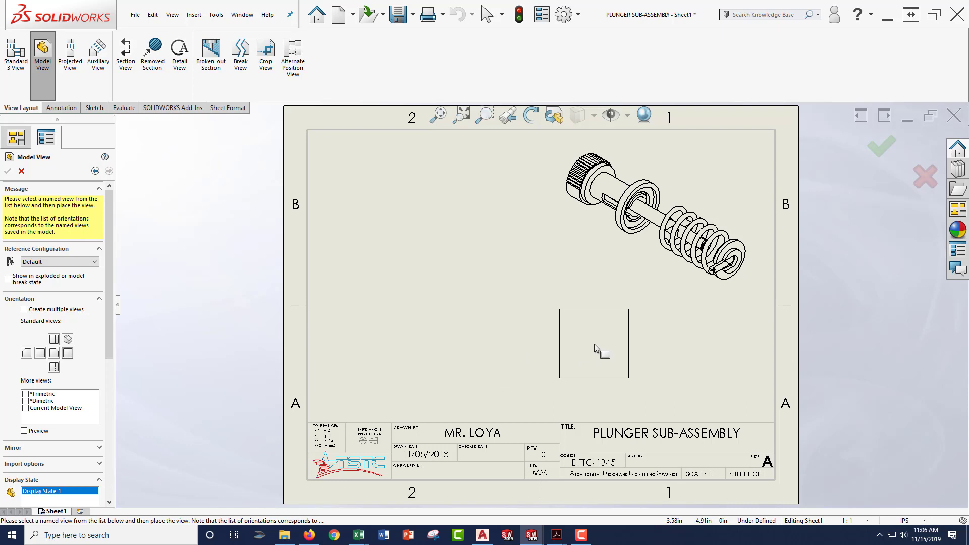
{"action": "left_click", "coordinate": [595, 345]}
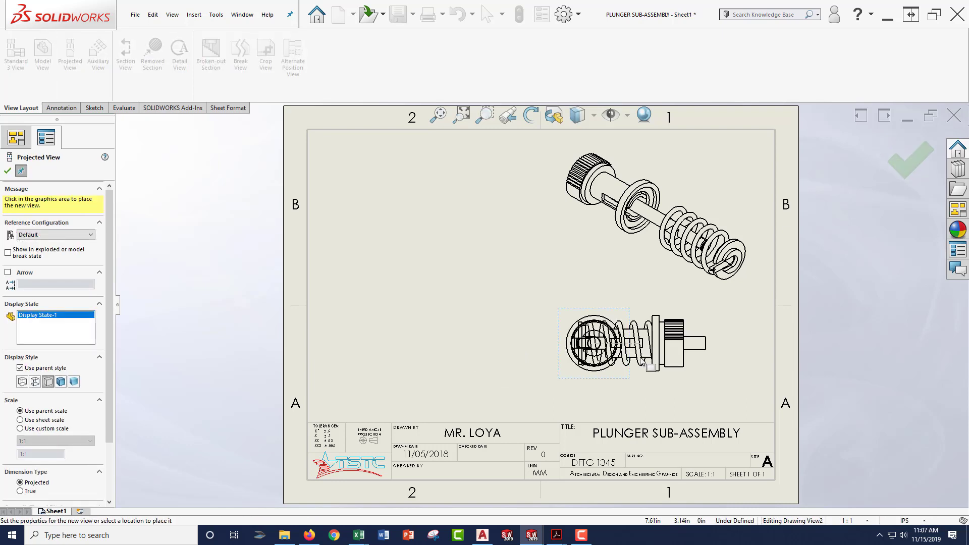
{"action": "key", "text": "Escape"}
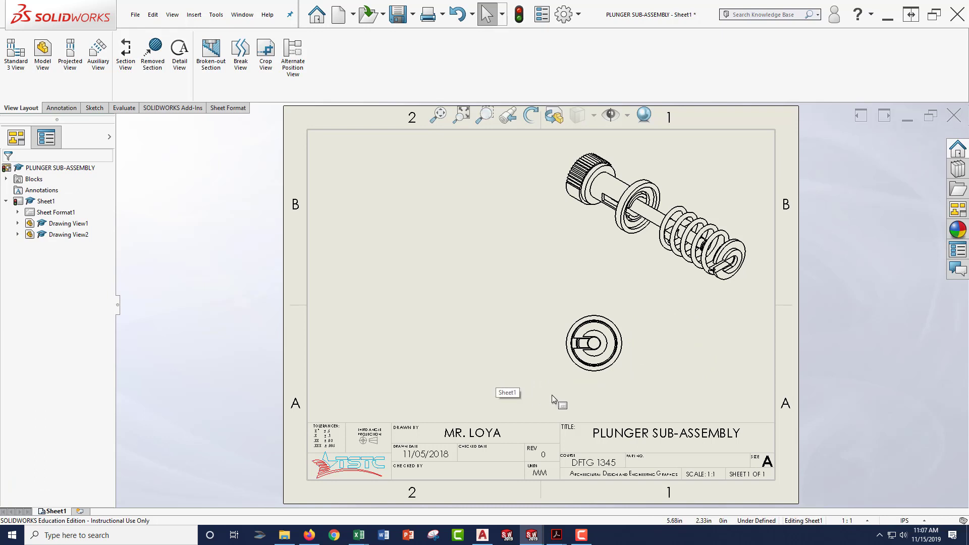
Change the lower circular view to the left-side orientation and shift it slightly to the right
{"action": "left_click", "coordinate": [569, 371]}
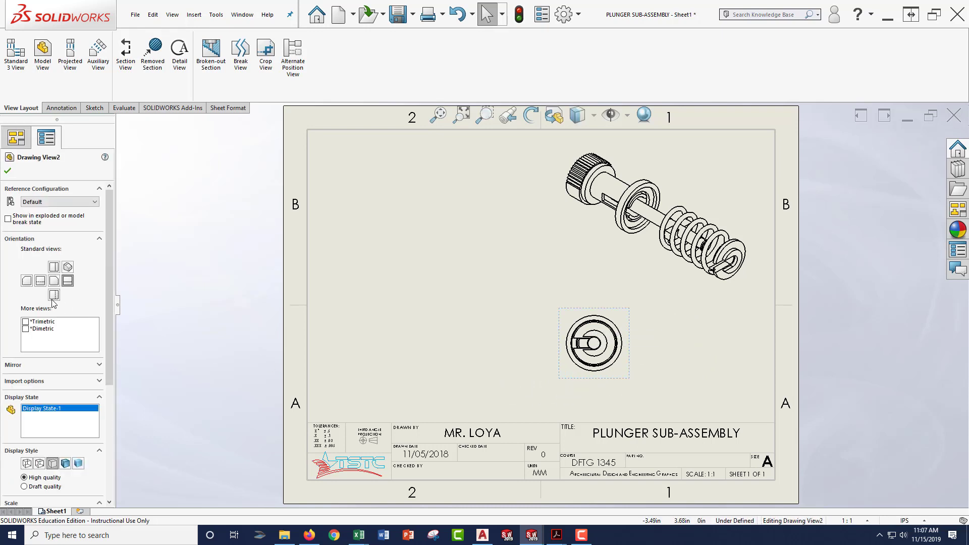
{"action": "left_click", "coordinate": [41, 282]}
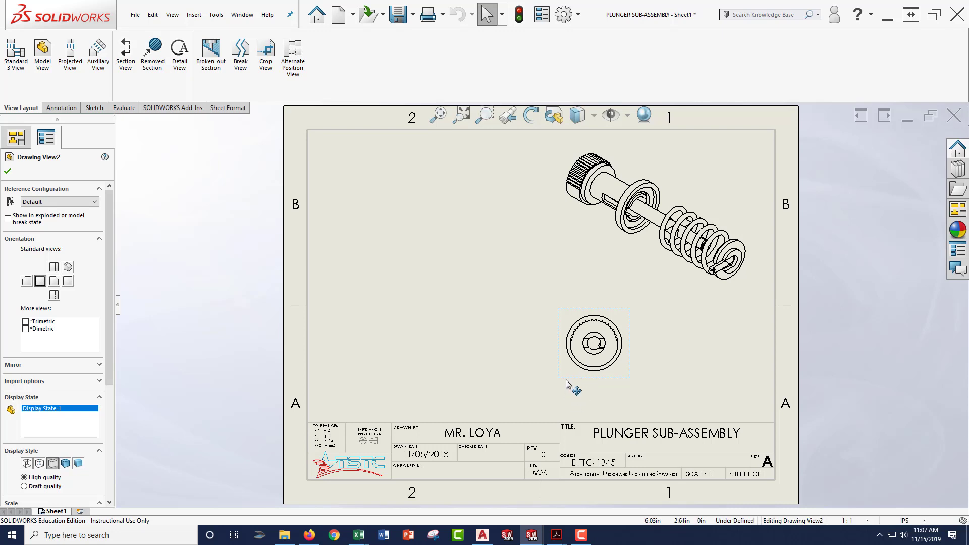
{"action": "mouse_move", "coordinate": [565, 384]}
{"action": "left_mouse_down"}
{"action": "mouse_move", "coordinate": [580, 381]}
{"action": "mouse_move", "coordinate": [572, 385]}
{"action": "left_mouse_up"}
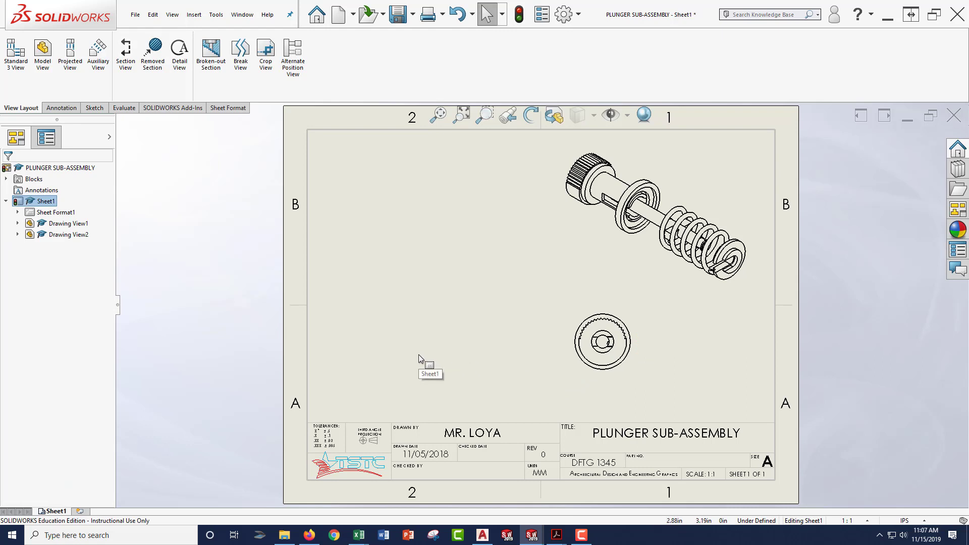
Start a section view of the circular view, preview the horizontal, auxiliary and aligned cutting lines, and choose the vertical cutting line
{"action": "left_click", "coordinate": [126, 70]}
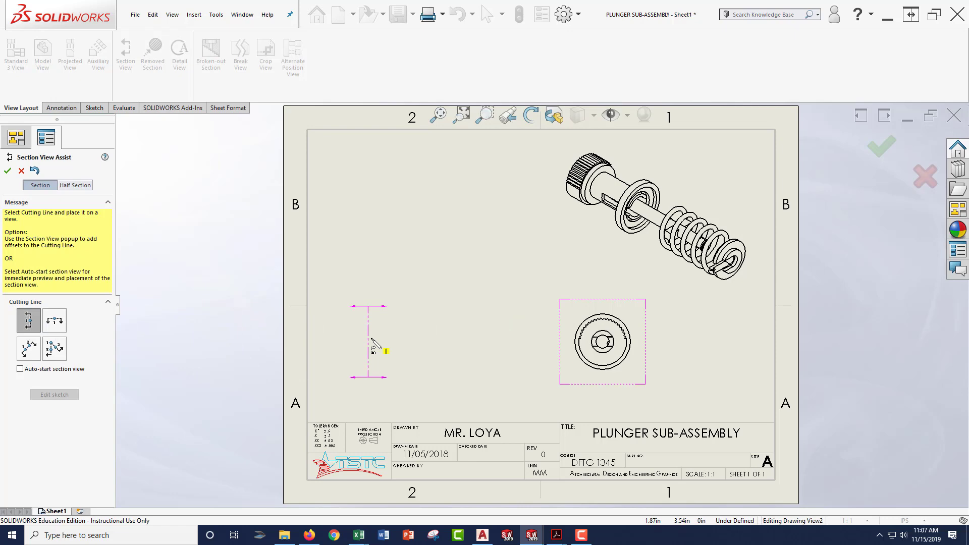
{"action": "scroll", "coordinate": [449, 348], "scroll_direction": "down", "scroll_amount": 3}
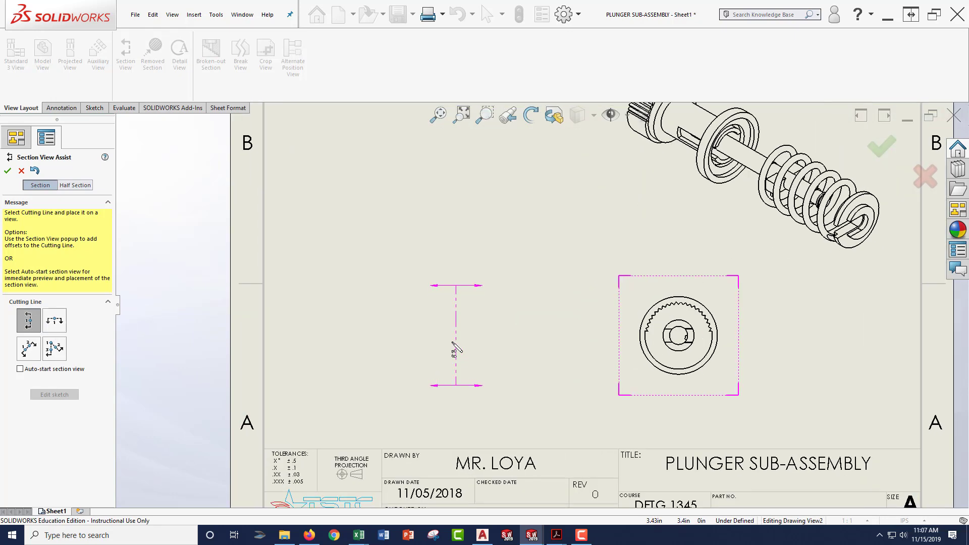
{"action": "middle_click_drag", "start_coordinate": [496, 335], "coordinate": [429, 333]}
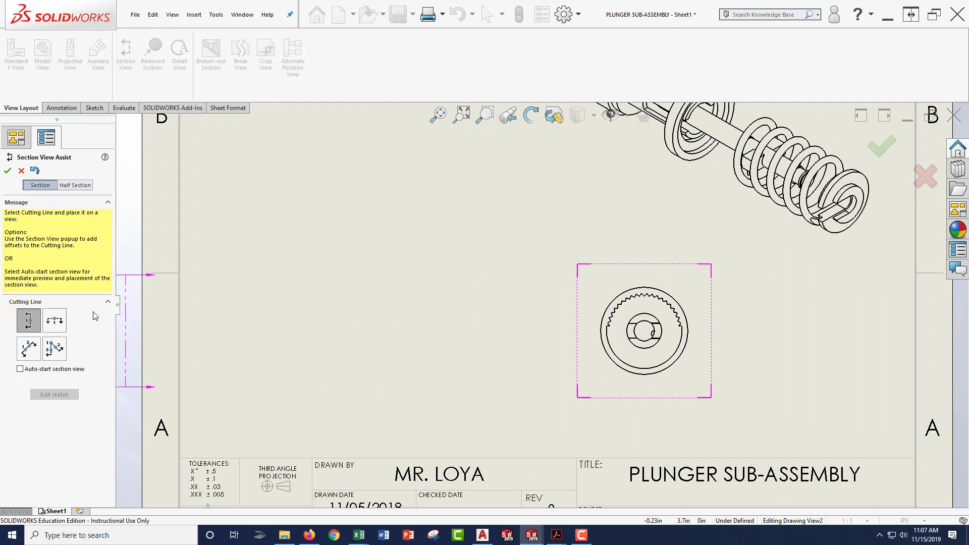
{"action": "left_click", "coordinate": [55, 320]}
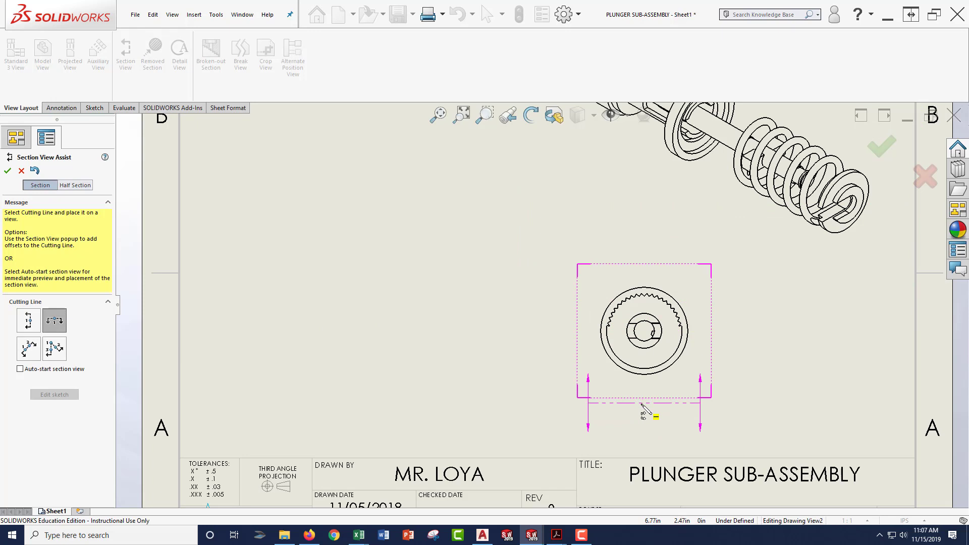
{"action": "left_click", "coordinate": [29, 349]}
{"action": "scroll", "coordinate": [522, 331], "scroll_direction": "up", "scroll_amount": 1}
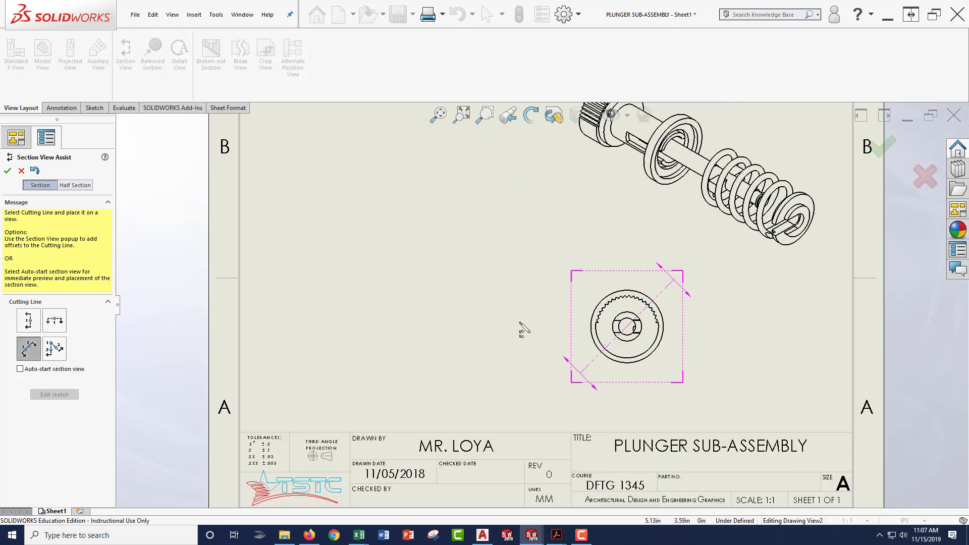
{"action": "scroll", "coordinate": [560, 342], "scroll_direction": "down", "scroll_amount": 1}
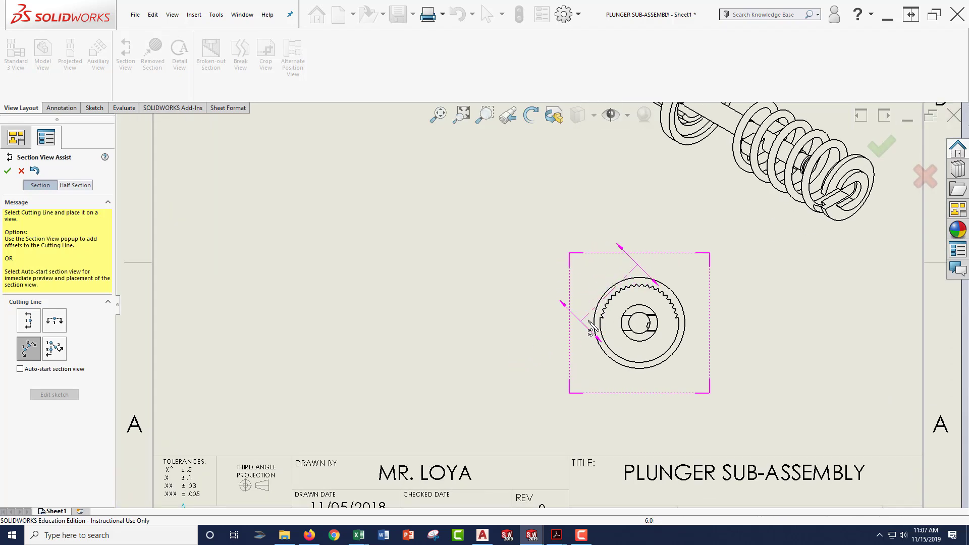
{"action": "left_click", "coordinate": [57, 348]}
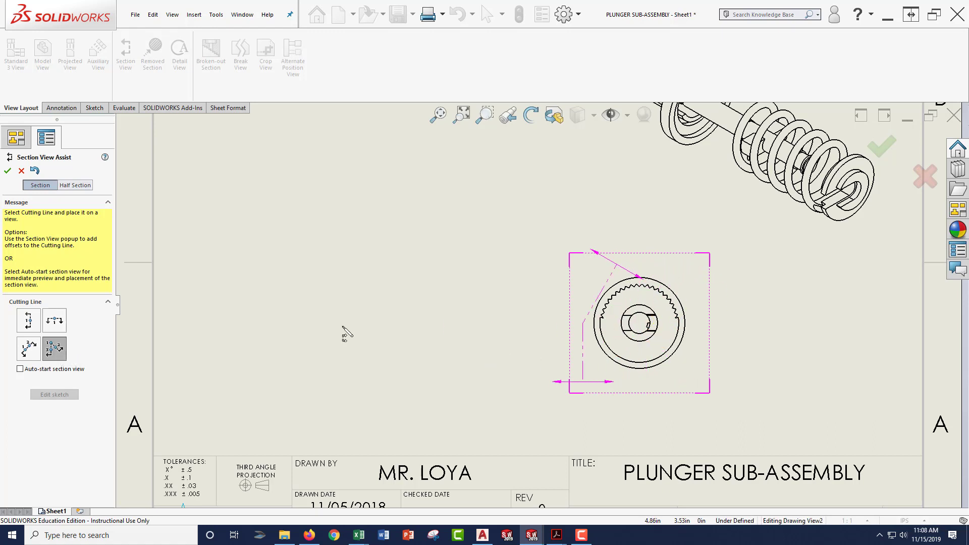
{"action": "left_click", "coordinate": [28, 320]}
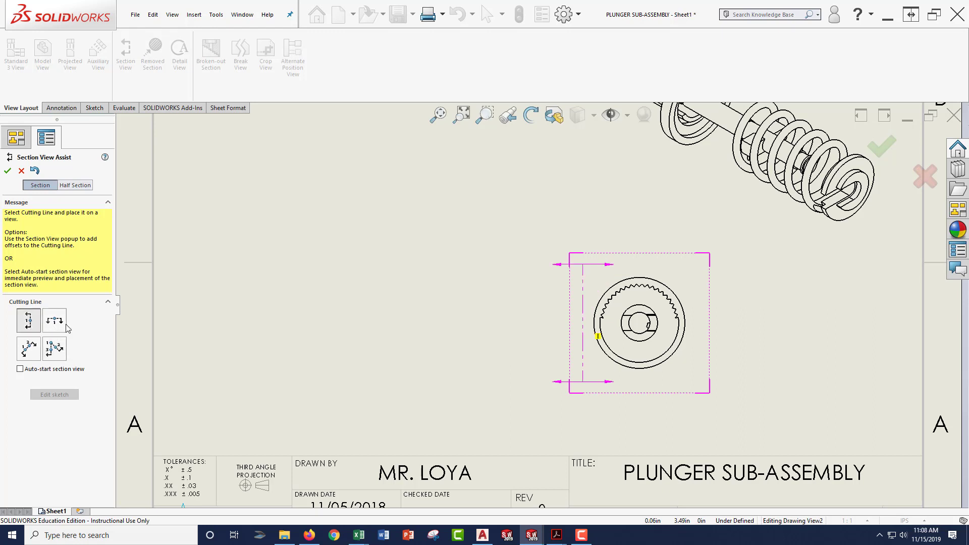
Cut the circular view vertically through its center and place the section view to the left of it
{"action": "left_click", "coordinate": [639, 323]}
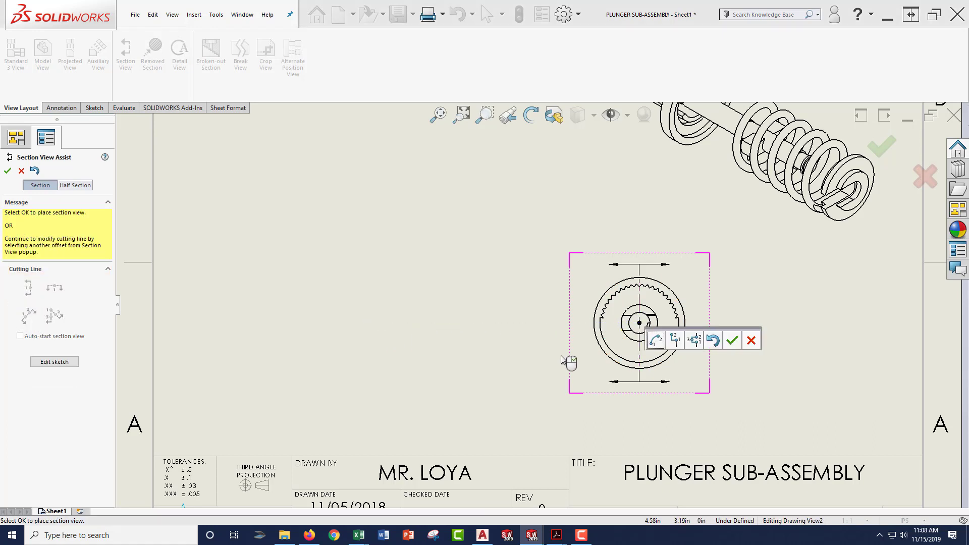
{"action": "left_click", "coordinate": [732, 340]}
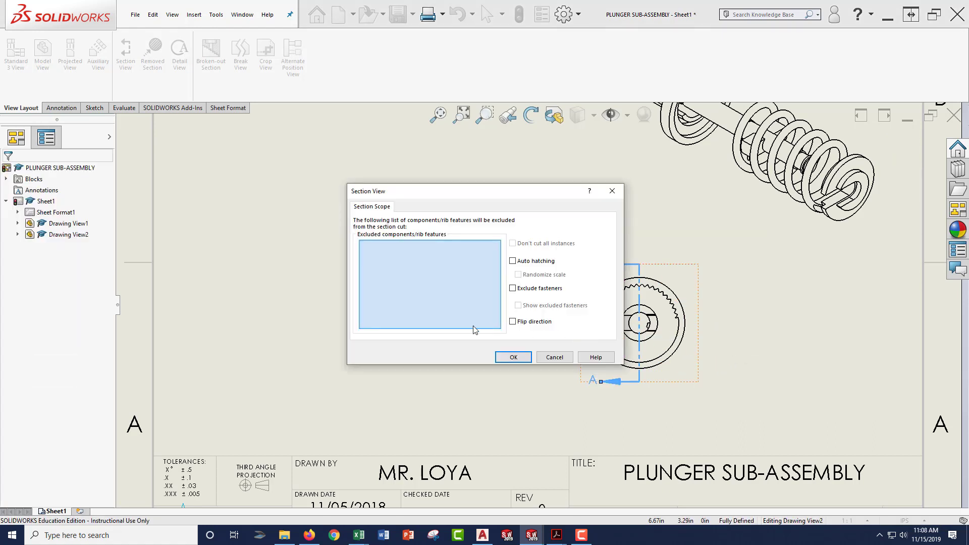
{"action": "left_click", "coordinate": [513, 357]}
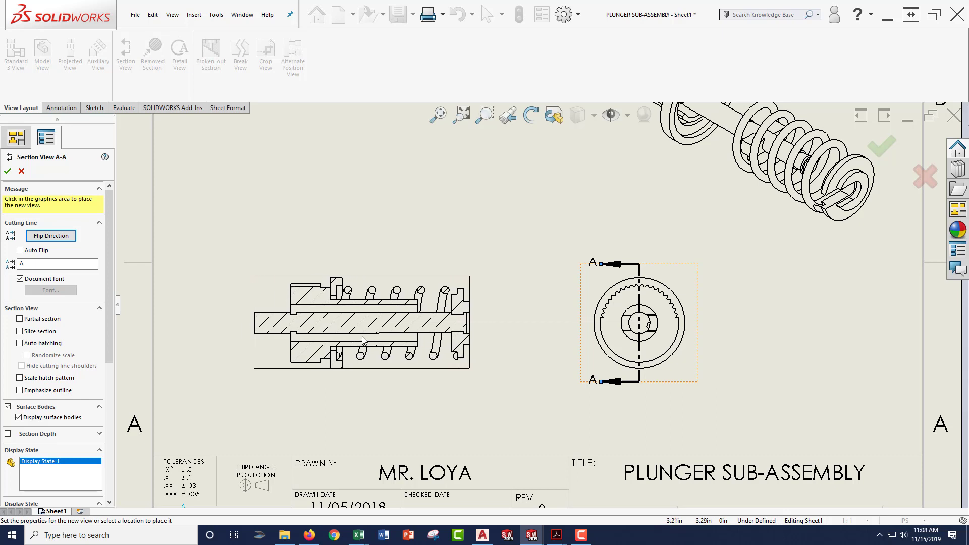
{"action": "left_click", "coordinate": [363, 340]}
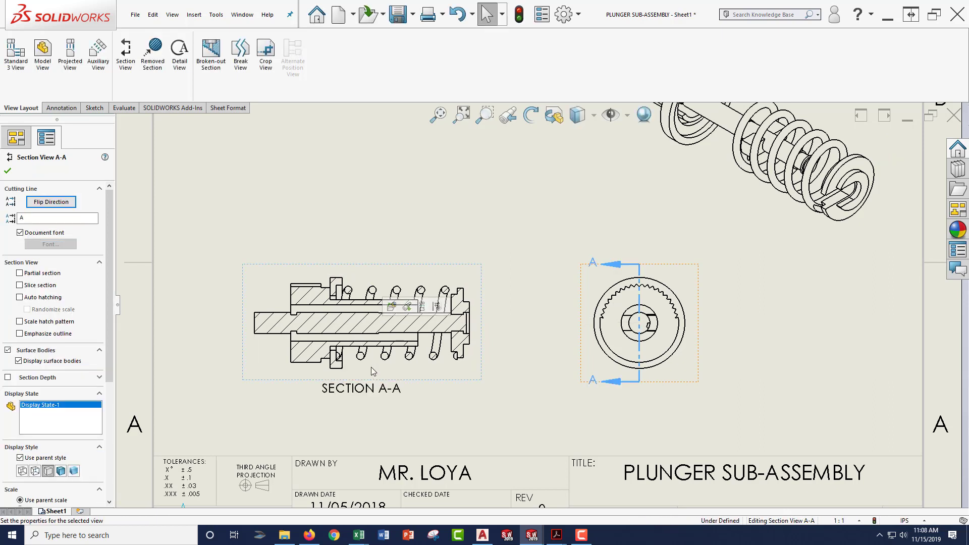
{"action": "left_click", "coordinate": [7, 171]}
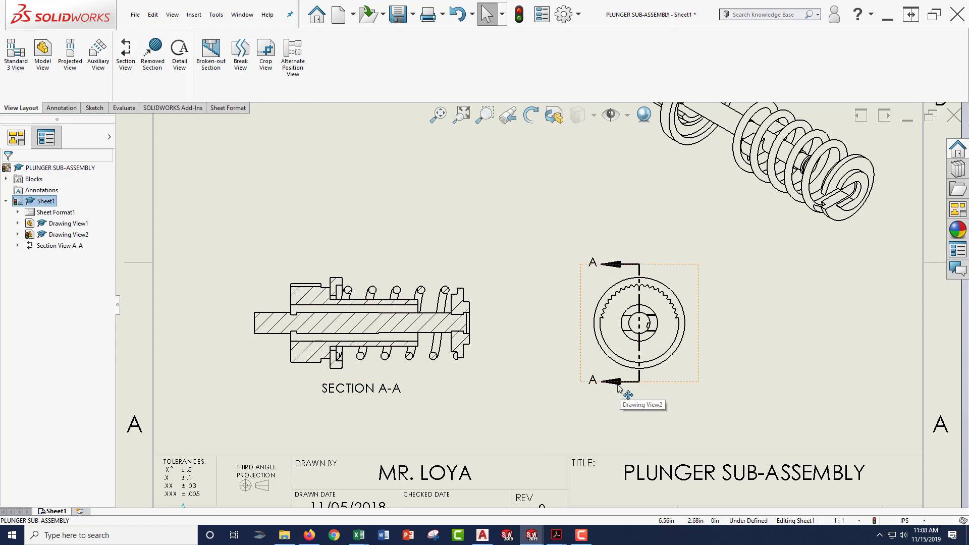
Reverse the viewing direction of cutting line A-A on the circular view and rebuild the drawing to update its section
{"action": "scroll", "coordinate": [629, 307], "scroll_direction": "down", "scroll_amount": 2}
{"action": "scroll", "coordinate": [629, 306], "scroll_direction": "down", "scroll_amount": 1}
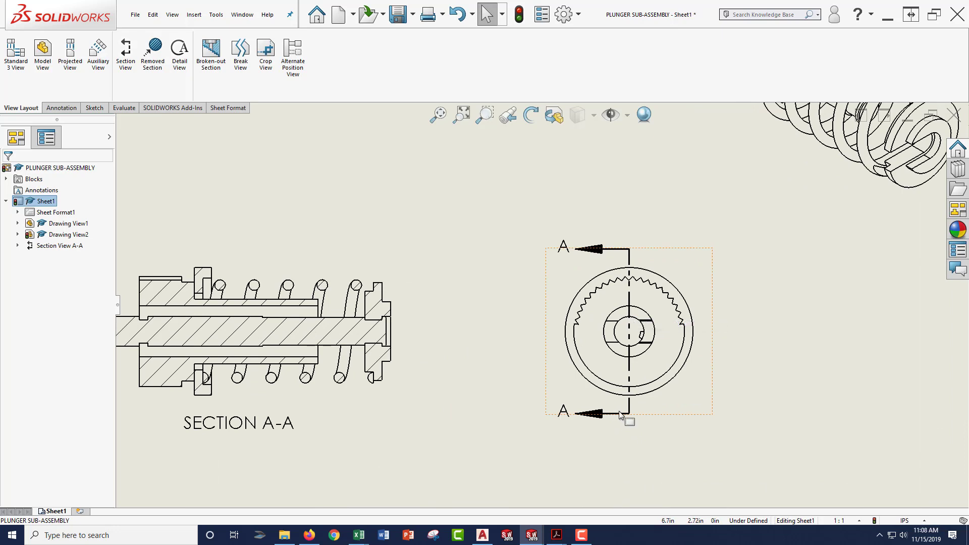
{"action": "double_click", "coordinate": [628, 408]}
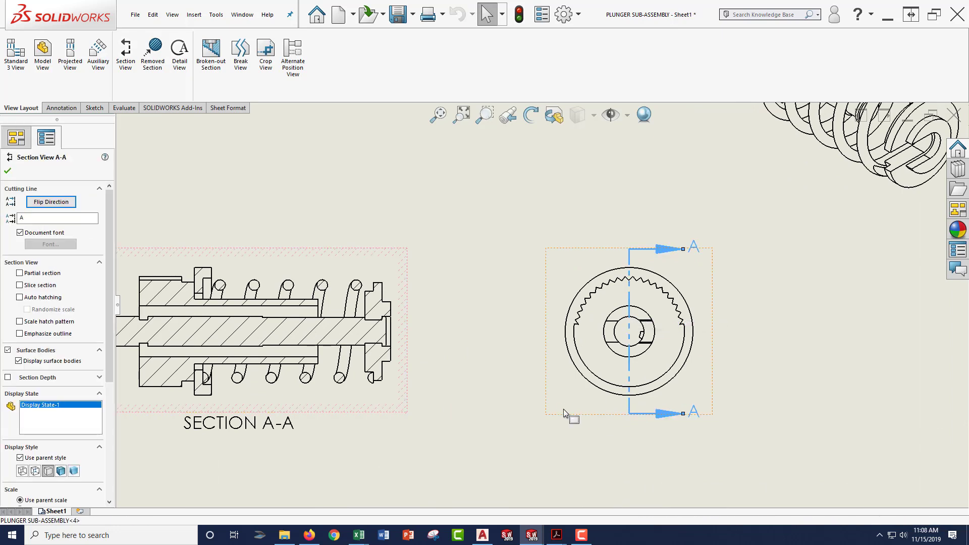
{"action": "middle_click_drag", "start_coordinate": [534, 210], "coordinate": [597, 207]}
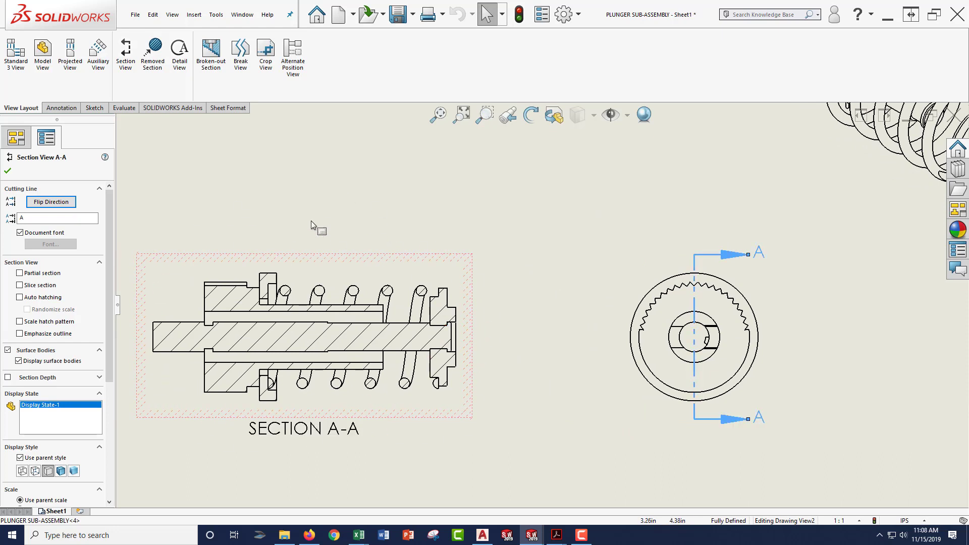
{"action": "left_click", "coordinate": [519, 15]}
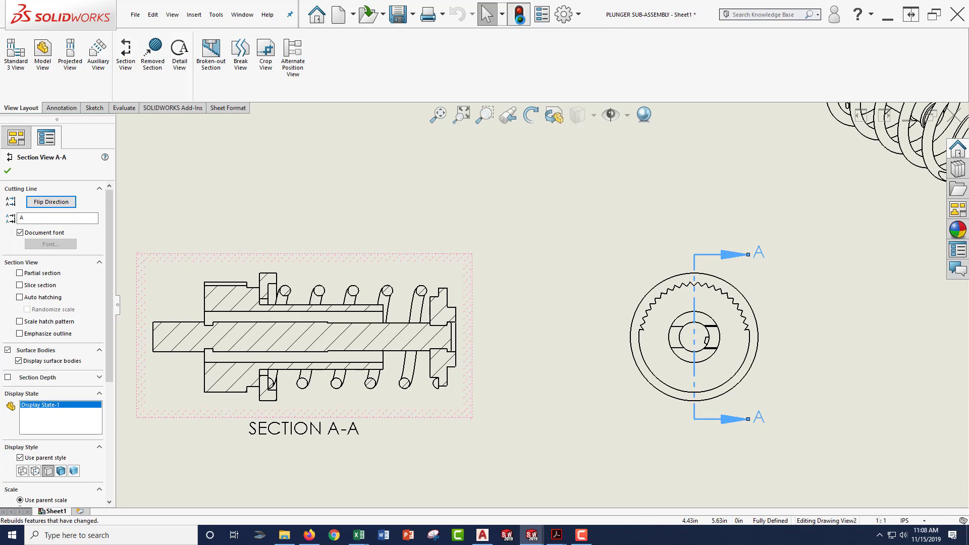
{"action": "key", "text": "Escape"}
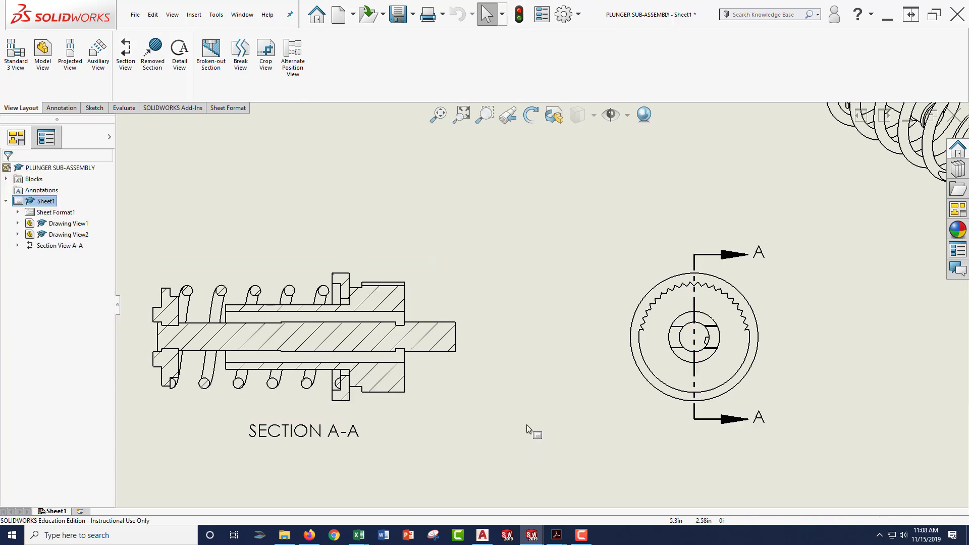
Create a horizontal section through the centerline of the SECTION A-A view with auto hatching, and place it above that view
{"action": "scroll", "coordinate": [519, 334], "scroll_direction": "up", "scroll_amount": 3}
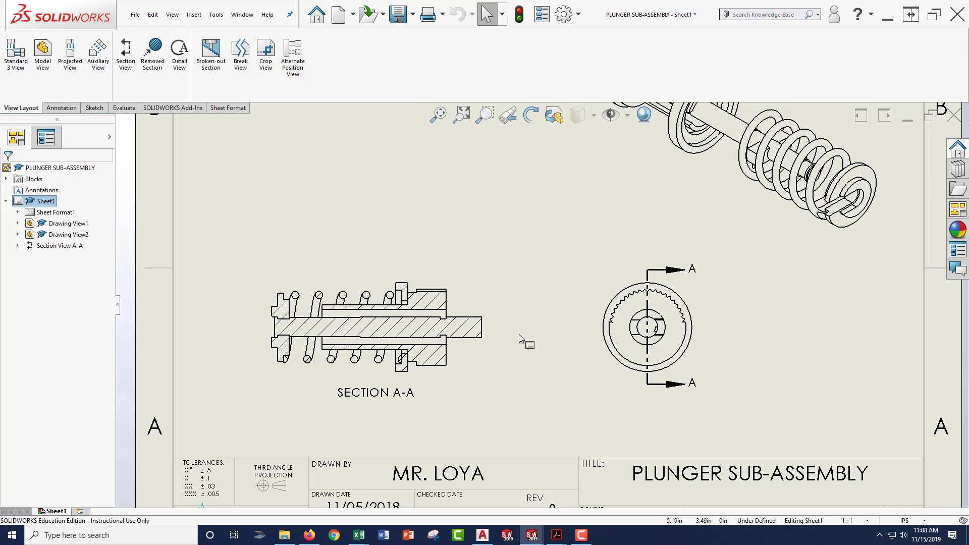
{"action": "scroll", "coordinate": [526, 383], "scroll_direction": "up", "scroll_amount": 3}
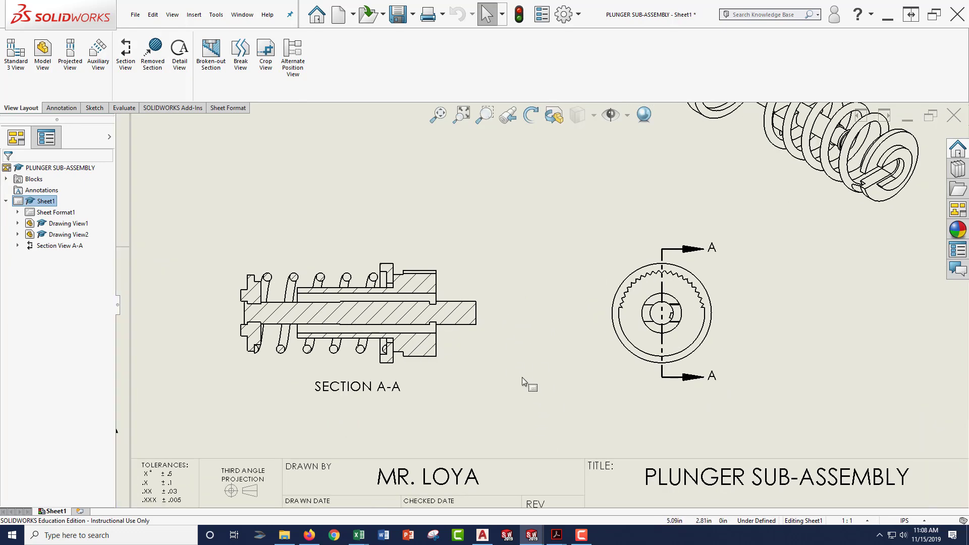
{"action": "scroll", "coordinate": [477, 172], "scroll_direction": "down", "scroll_amount": 1}
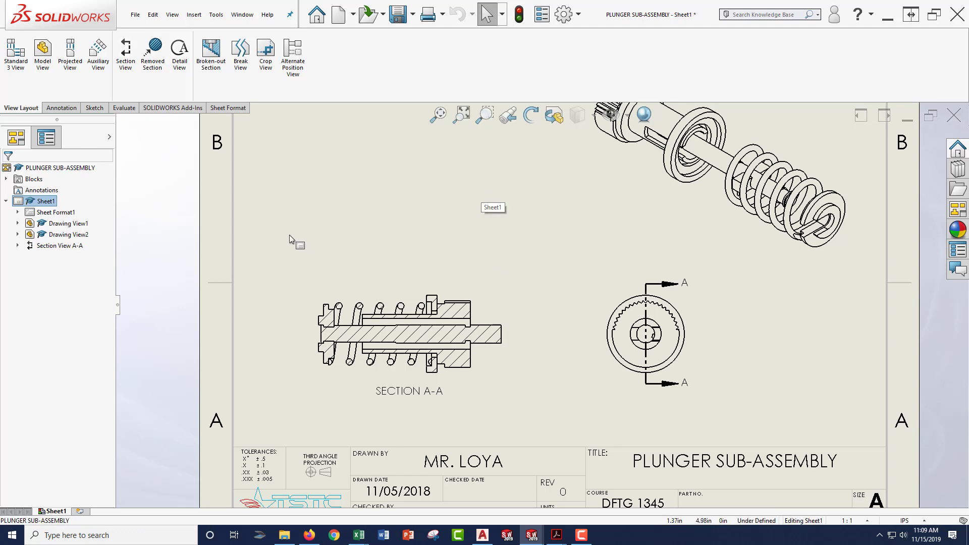
{"action": "left_click", "coordinate": [132, 75]}
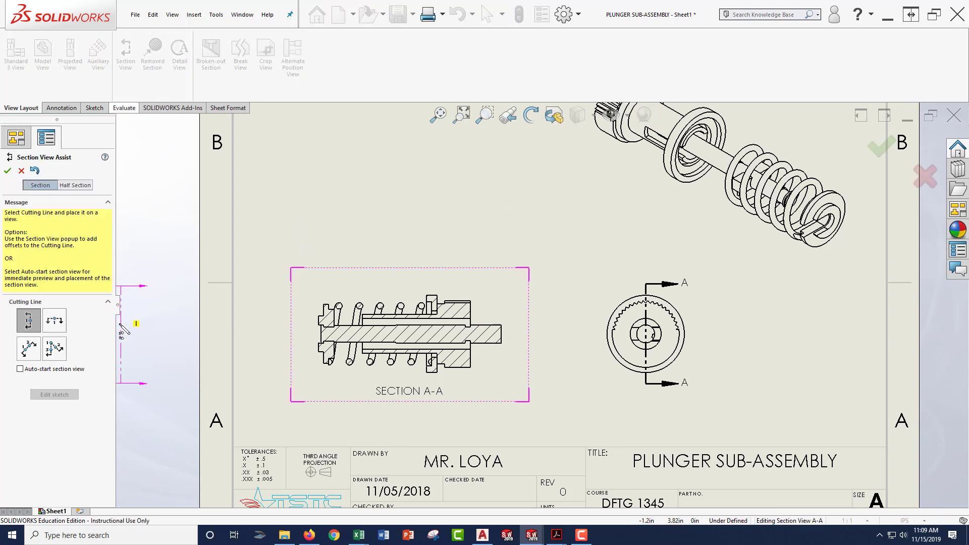
{"action": "left_click", "coordinate": [55, 320]}
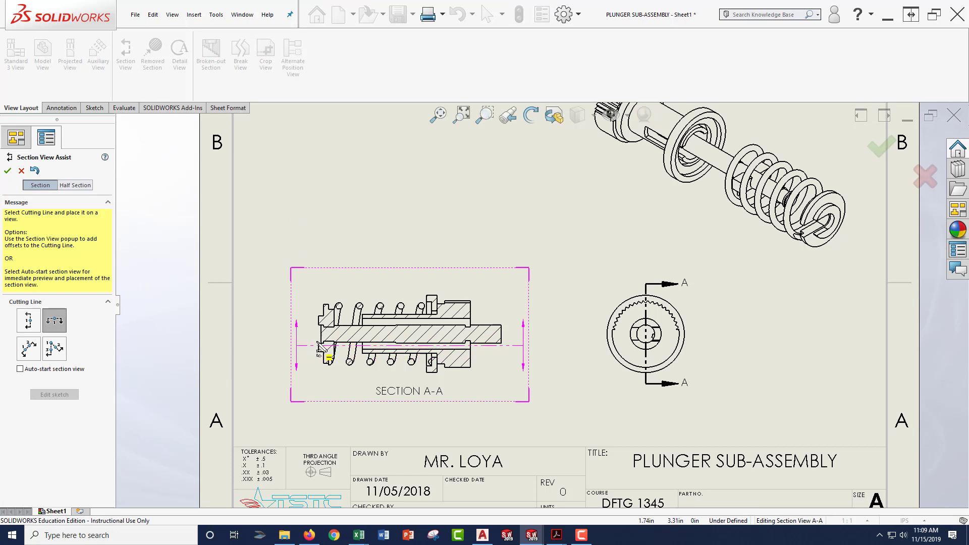
{"action": "left_click", "coordinate": [337, 344]}
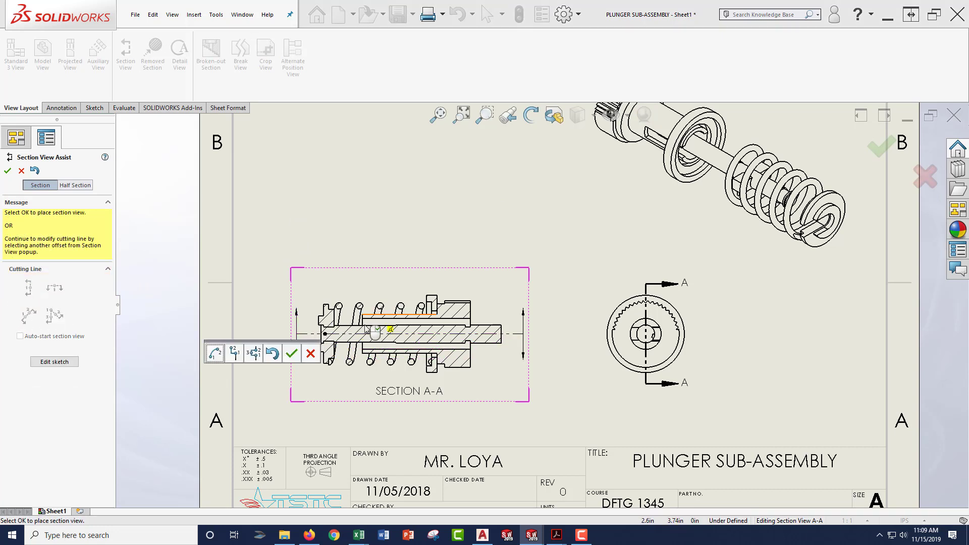
{"action": "left_click", "coordinate": [294, 355]}
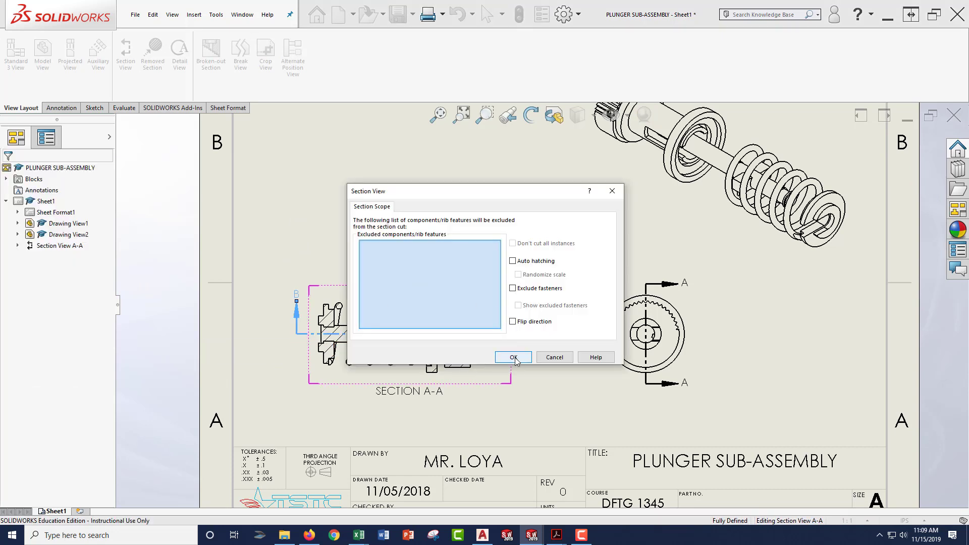
{"action": "left_click", "coordinate": [513, 260]}
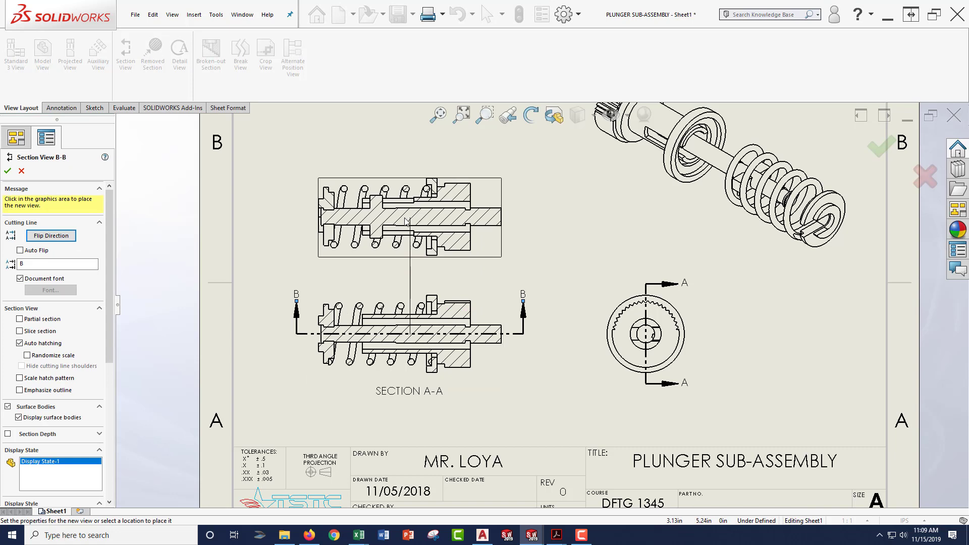
{"action": "left_click", "coordinate": [390, 231]}
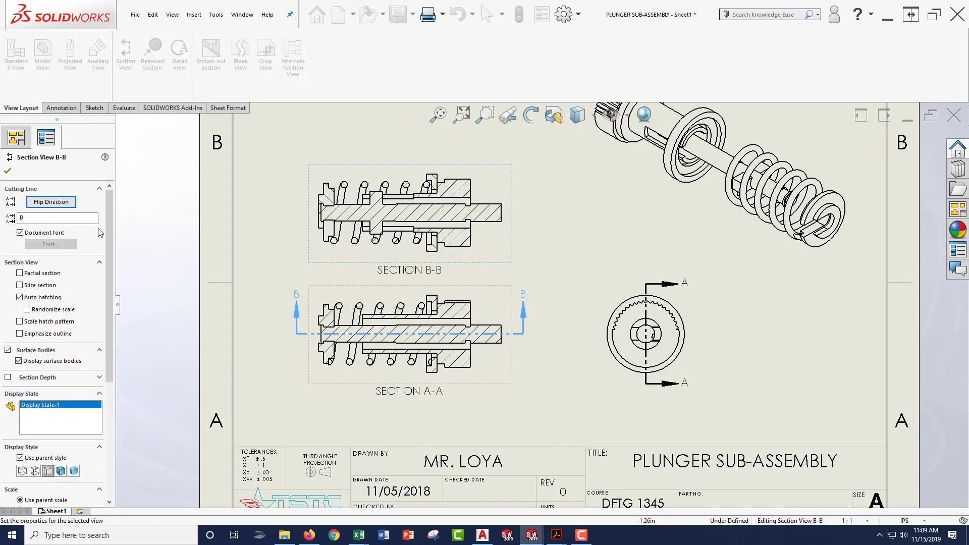
{"action": "left_click", "coordinate": [8, 171]}
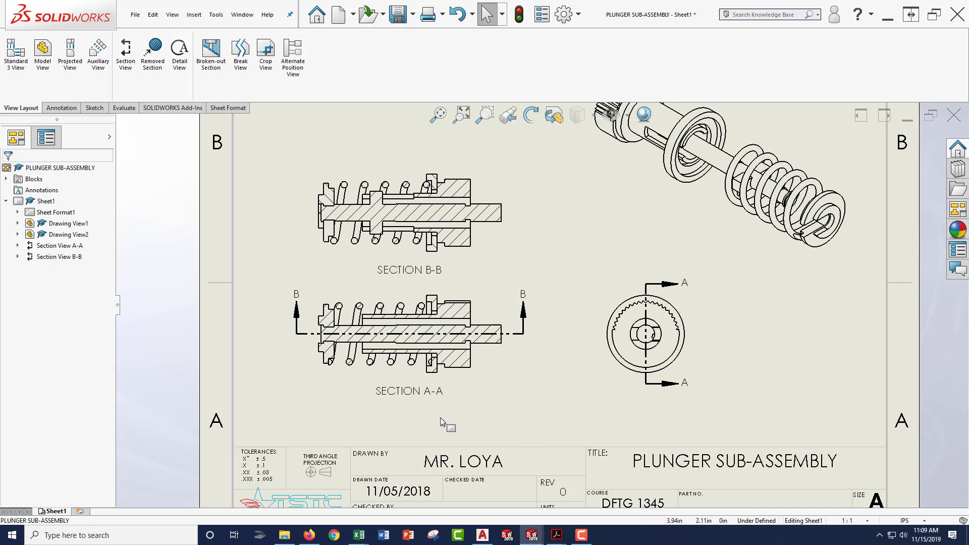
Set the font size of the SECTION A-A label to 24
{"action": "left_click", "coordinate": [406, 399]}
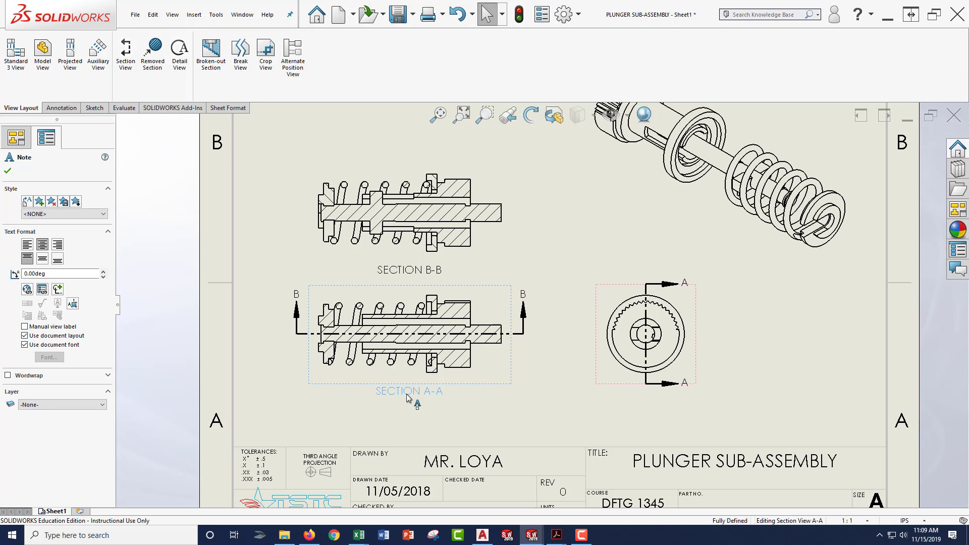
{"action": "double_click", "coordinate": [407, 392]}
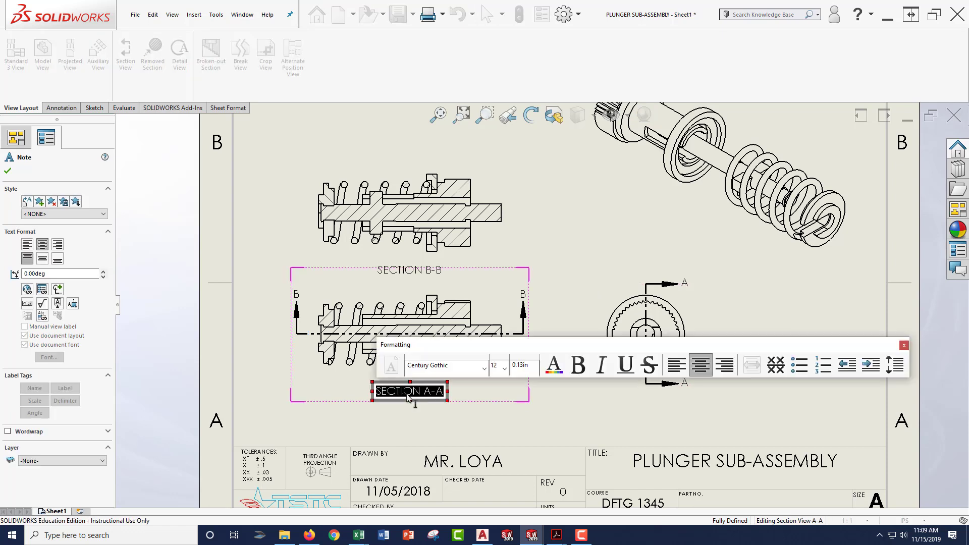
{"action": "left_click", "coordinate": [504, 368]}
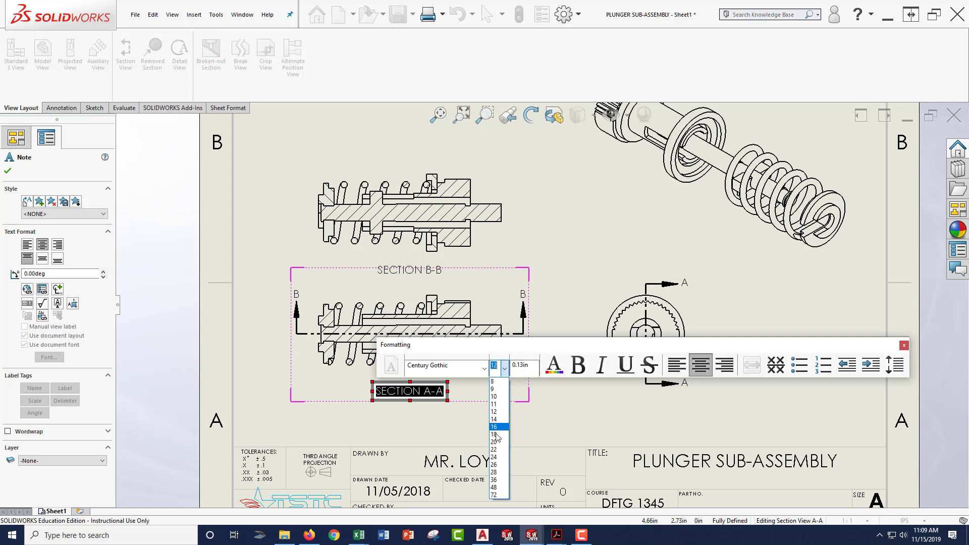
{"action": "left_click", "coordinate": [499, 457]}
{"action": "left_click", "coordinate": [553, 410]}
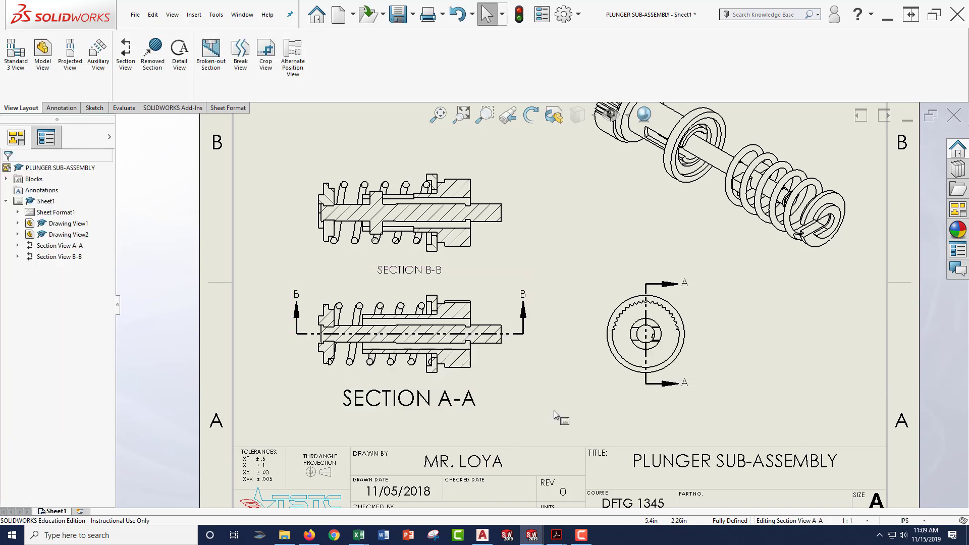
Override the document font of cutting line B-B with a larger text height and apply the change to its section view label
{"action": "left_click", "coordinate": [524, 298]}
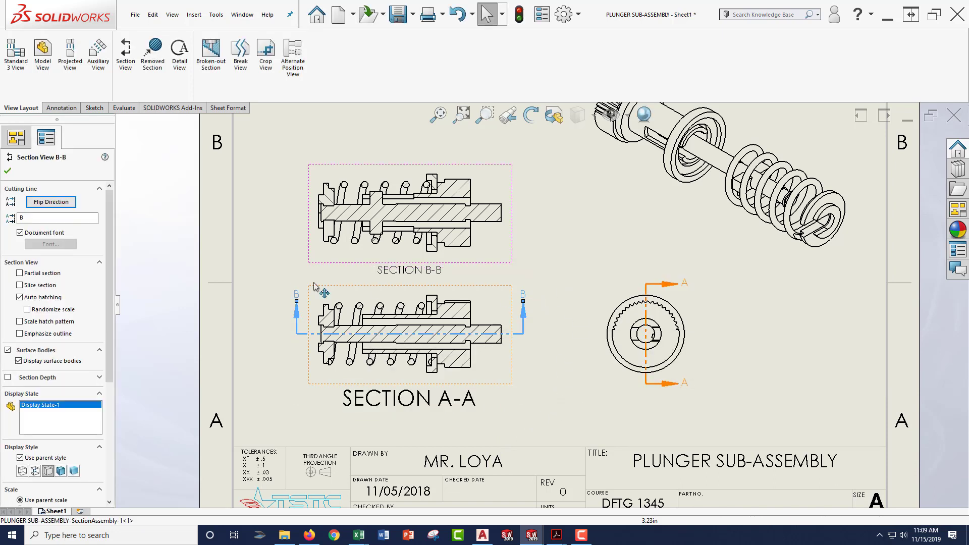
{"action": "left_click", "coordinate": [20, 232]}
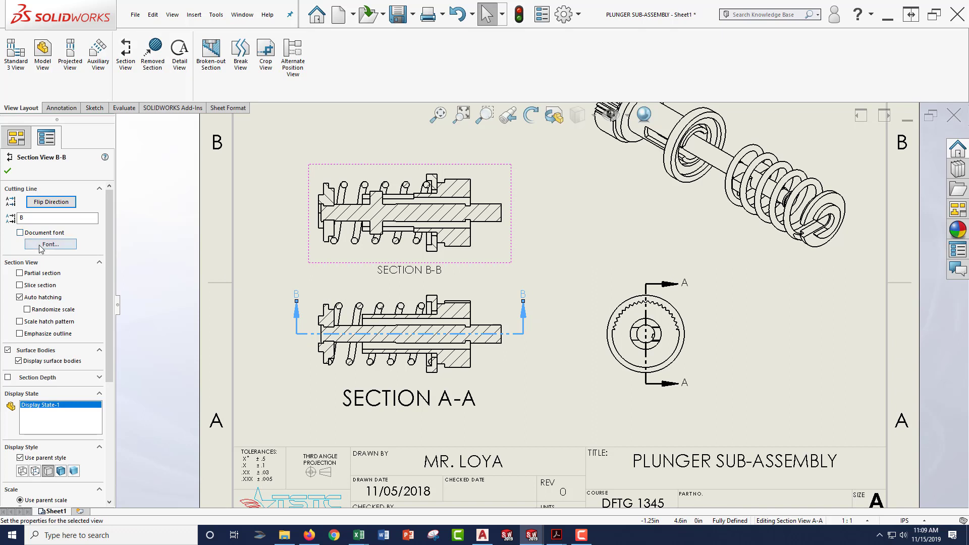
{"action": "left_click", "coordinate": [50, 244]}
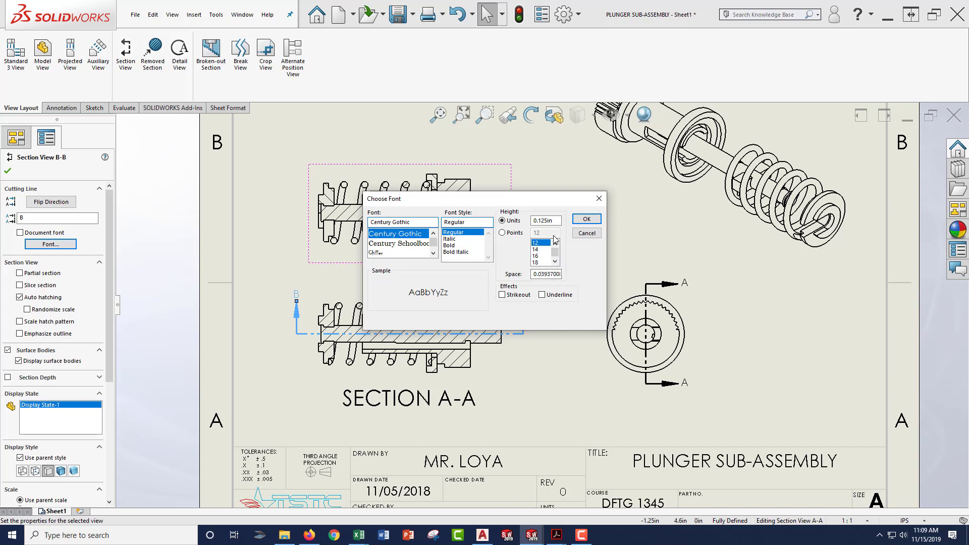
{"action": "left_click_drag", "start_coordinate": [552, 221], "coordinate": [528, 223]}
{"action": "key", "text": "Return"}
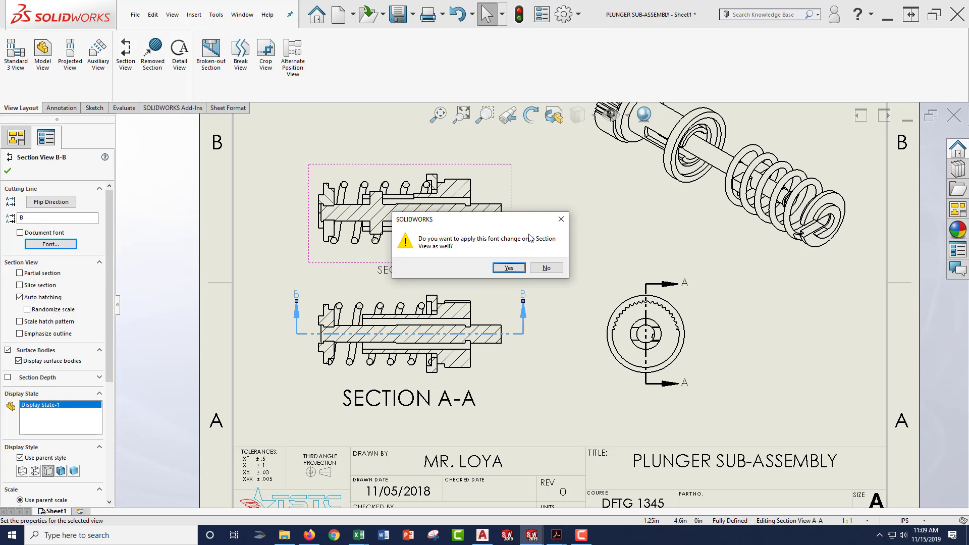
{"action": "left_click", "coordinate": [506, 268]}
{"action": "left_click", "coordinate": [555, 410]}
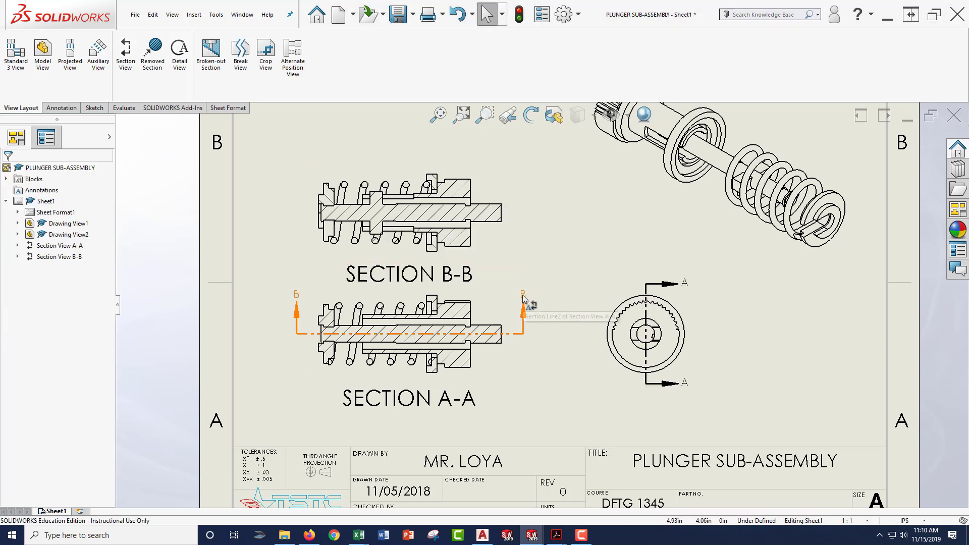
{"action": "left_click", "coordinate": [523, 310]}
{"action": "left_click", "coordinate": [549, 348]}
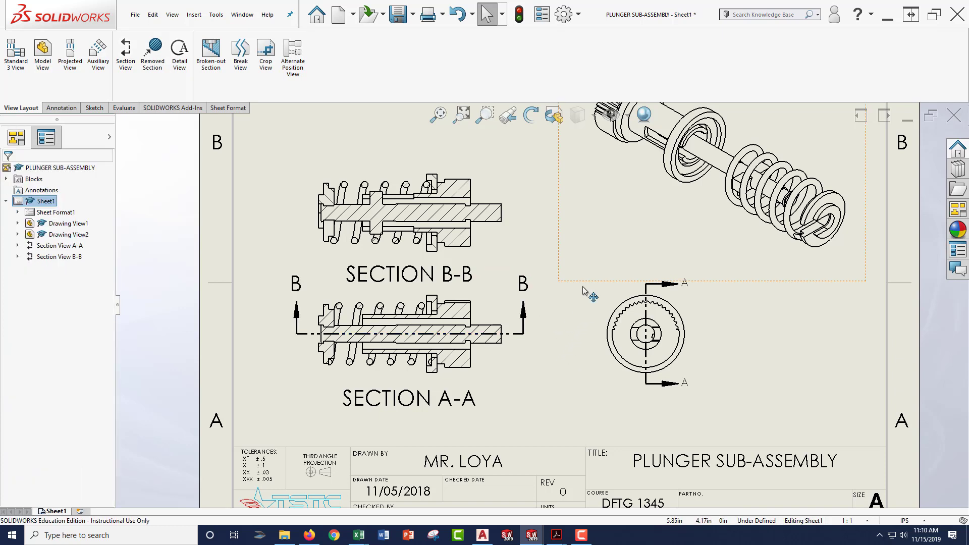
Override the document font of cutting line A-A on the circular view with a larger height, applying it to the section view too
{"action": "double_click", "coordinate": [684, 284]}
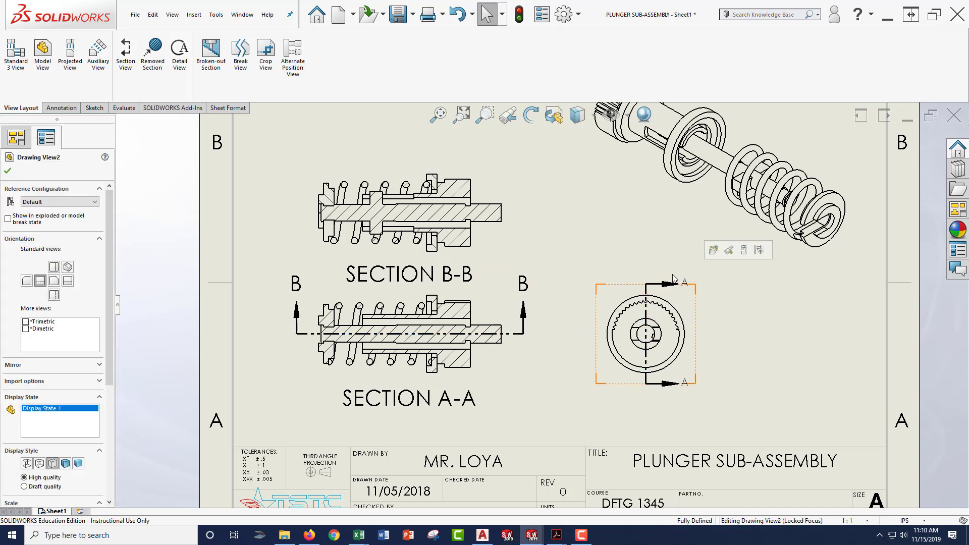
{"action": "left_click", "coordinate": [645, 297]}
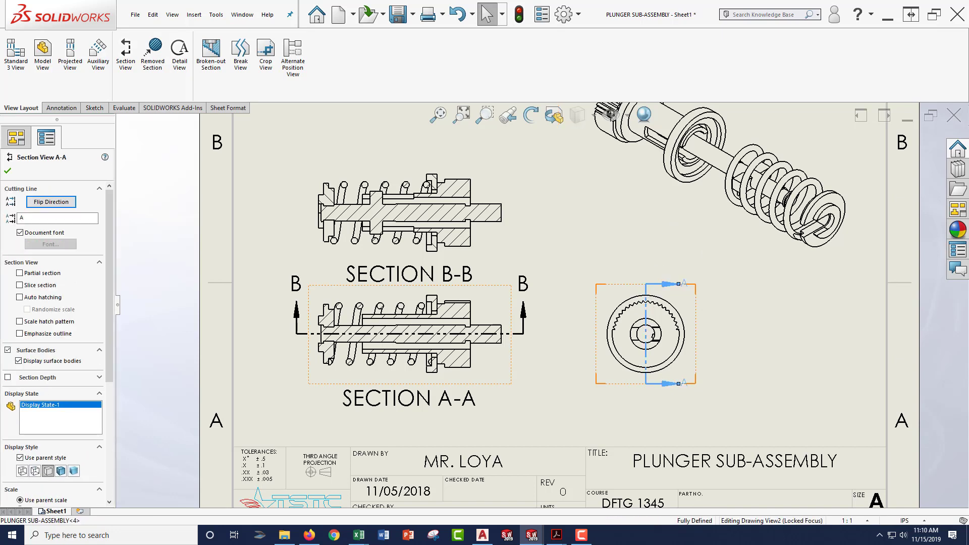
{"action": "left_click", "coordinate": [20, 233]}
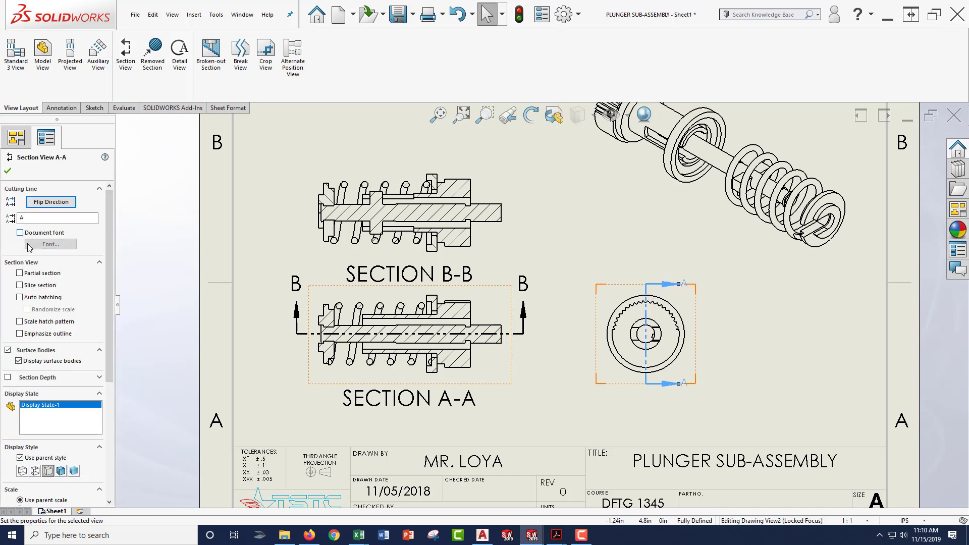
{"action": "left_click", "coordinate": [51, 244]}
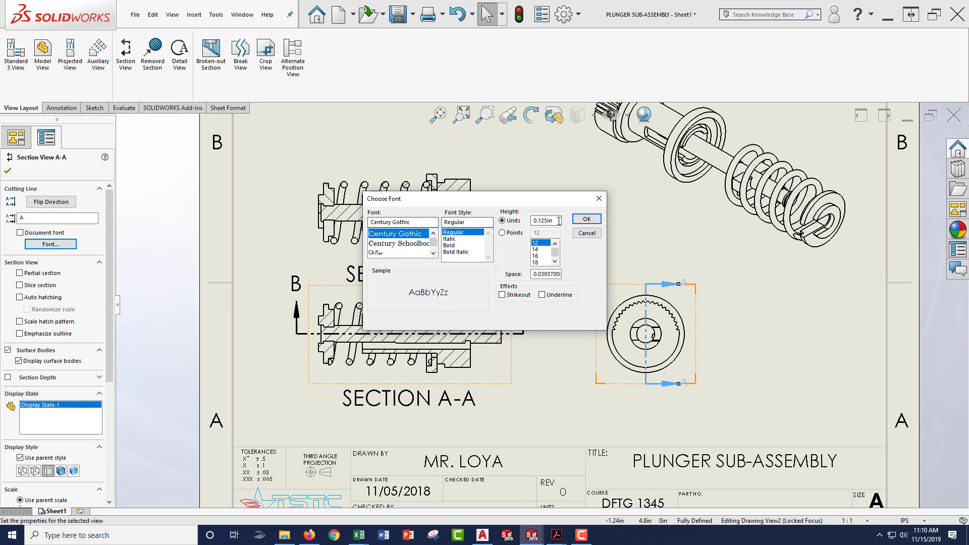
{"action": "left_click_drag", "start_coordinate": [561, 220], "coordinate": [513, 218]}
{"action": "left_click", "coordinate": [585, 219]}
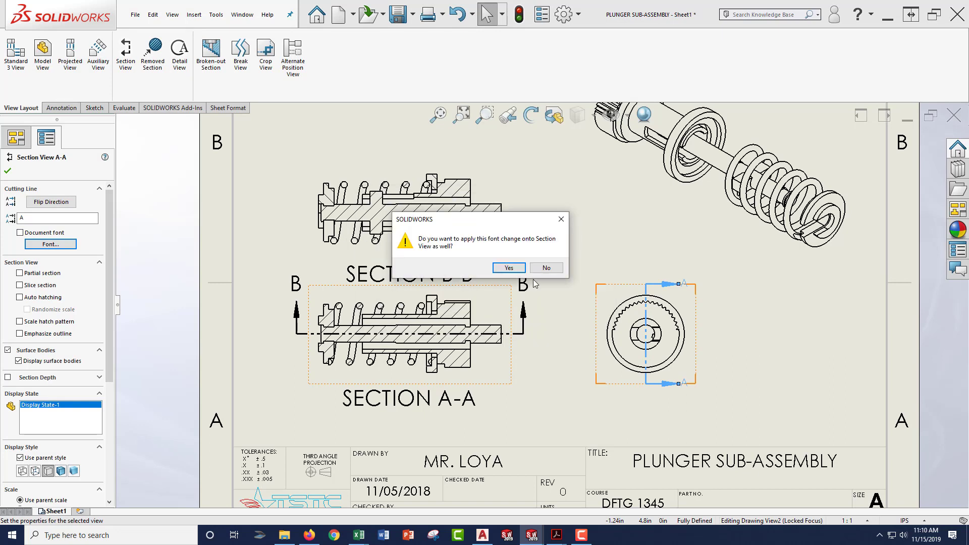
{"action": "left_click", "coordinate": [510, 269]}
{"action": "left_click", "coordinate": [591, 417]}
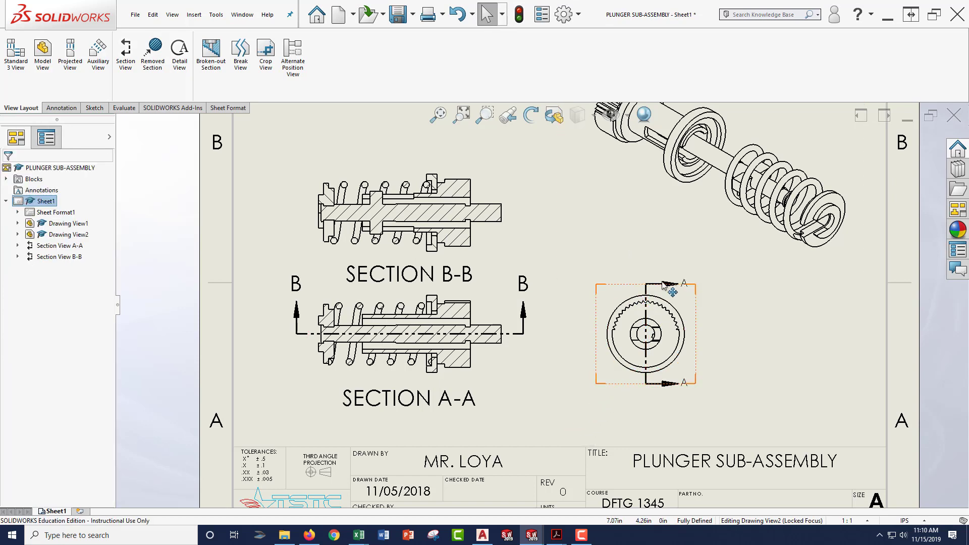
{"action": "left_click", "coordinate": [646, 301]}
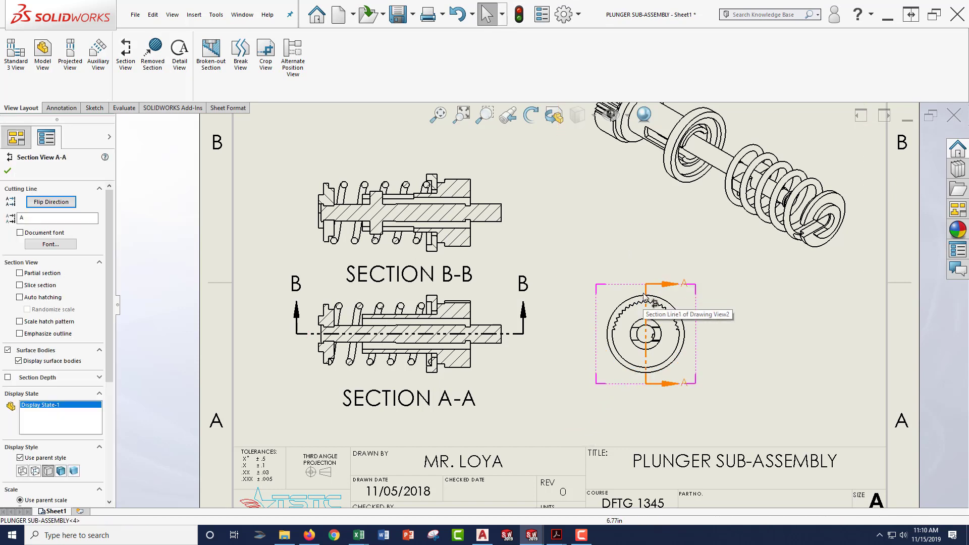
{"action": "left_click", "coordinate": [719, 423]}
Insert a top-level-only Bill of Materials from the SECTION B-B view using the bom-standard template, placed at the sheet border's upper-left corner
{"action": "scroll", "coordinate": [585, 411], "scroll_direction": "up", "scroll_amount": 2}
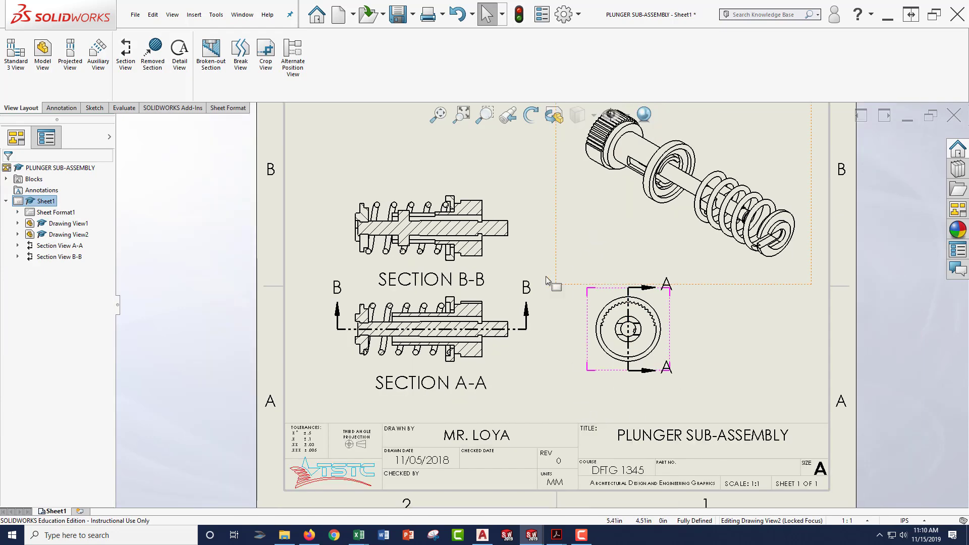
{"action": "scroll", "coordinate": [545, 281], "scroll_direction": "up", "scroll_amount": 3}
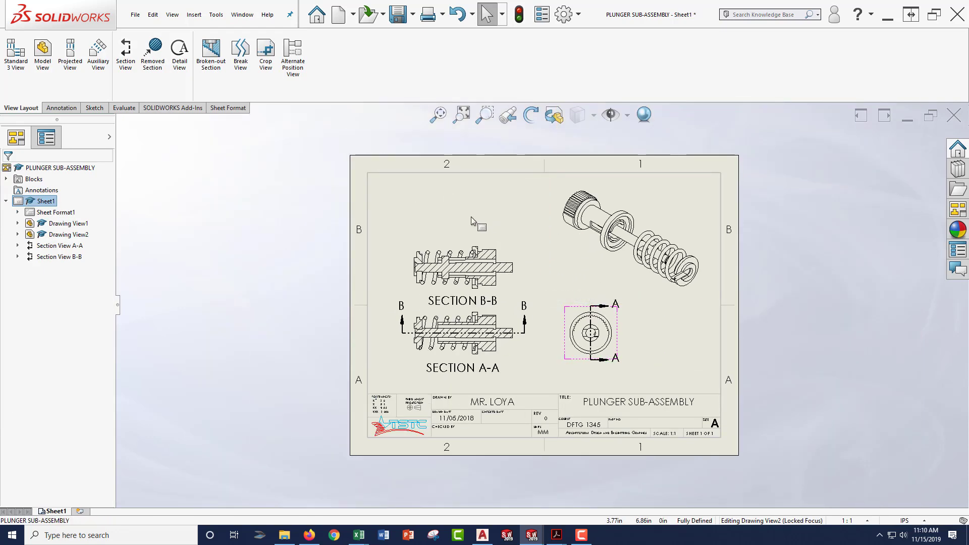
{"action": "scroll", "coordinate": [454, 217], "scroll_direction": "down", "scroll_amount": 3}
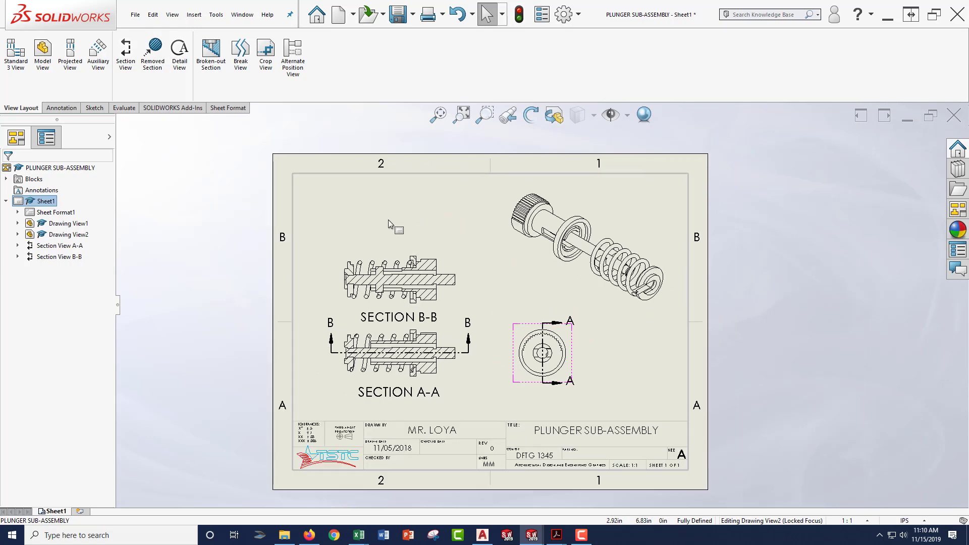
{"action": "scroll", "coordinate": [388, 219], "scroll_direction": "down", "scroll_amount": 3}
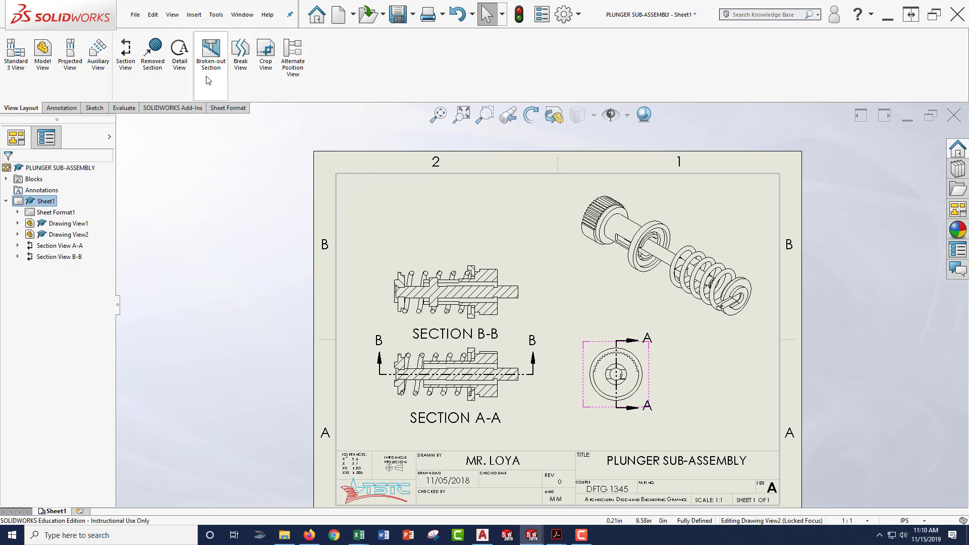
{"action": "left_click", "coordinate": [69, 109]}
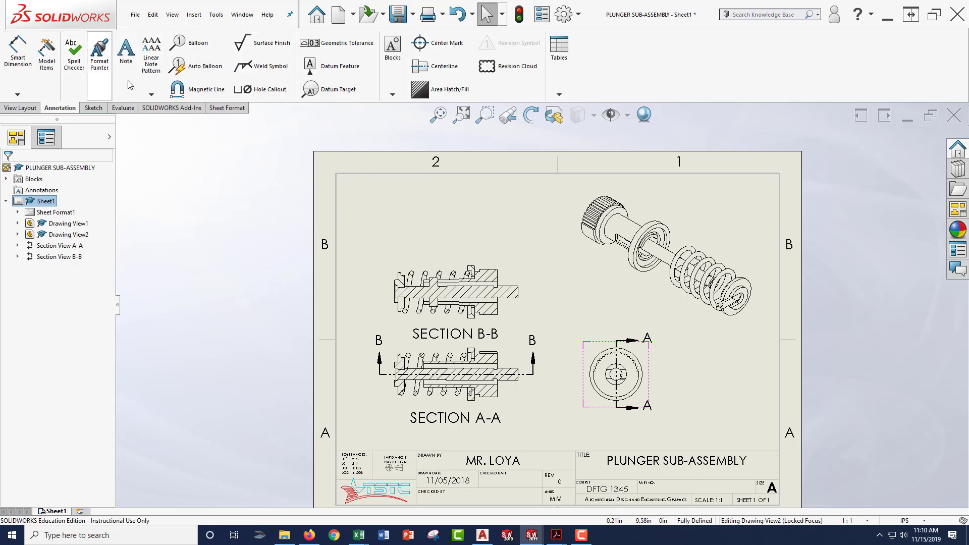
{"action": "left_click", "coordinate": [559, 95]}
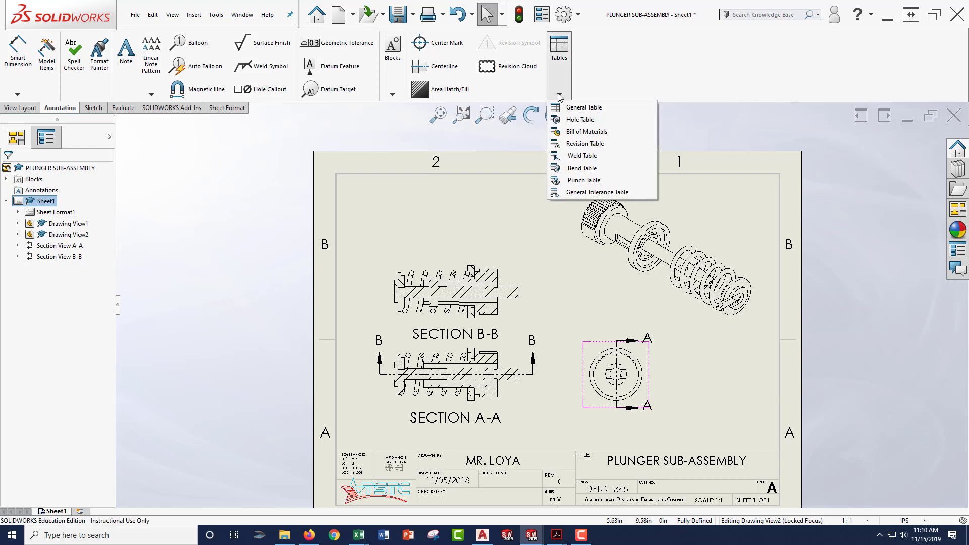
{"action": "left_click", "coordinate": [577, 132]}
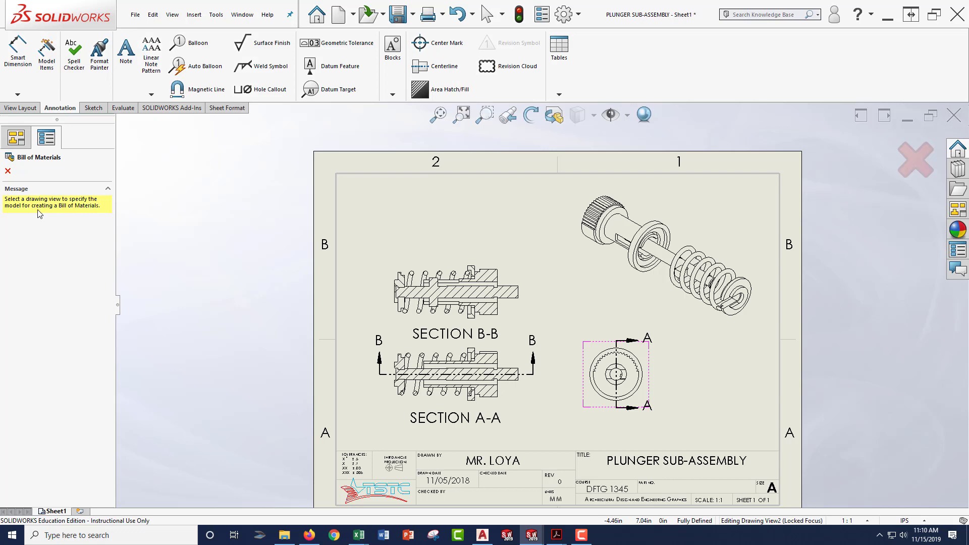
{"action": "left_click", "coordinate": [515, 268]}
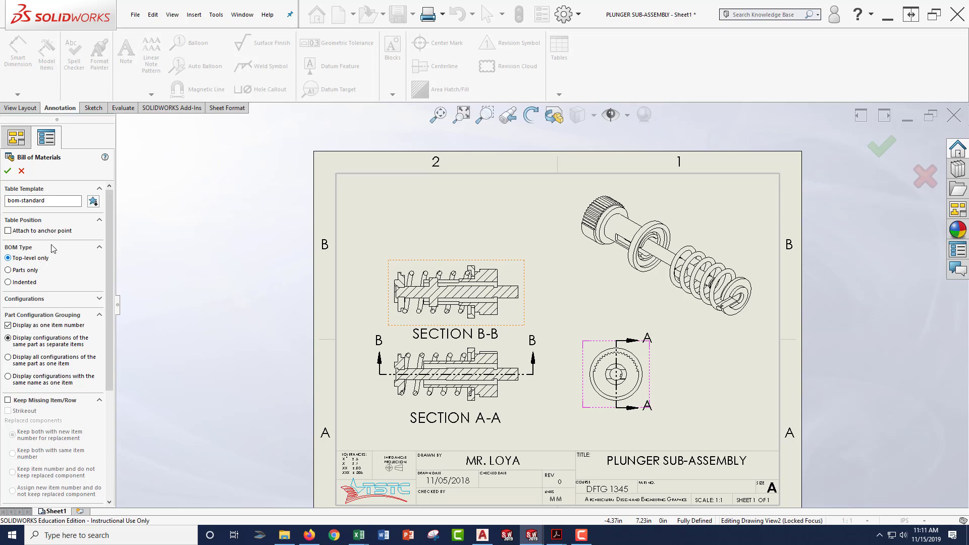
{"action": "left_click", "coordinate": [7, 171]}
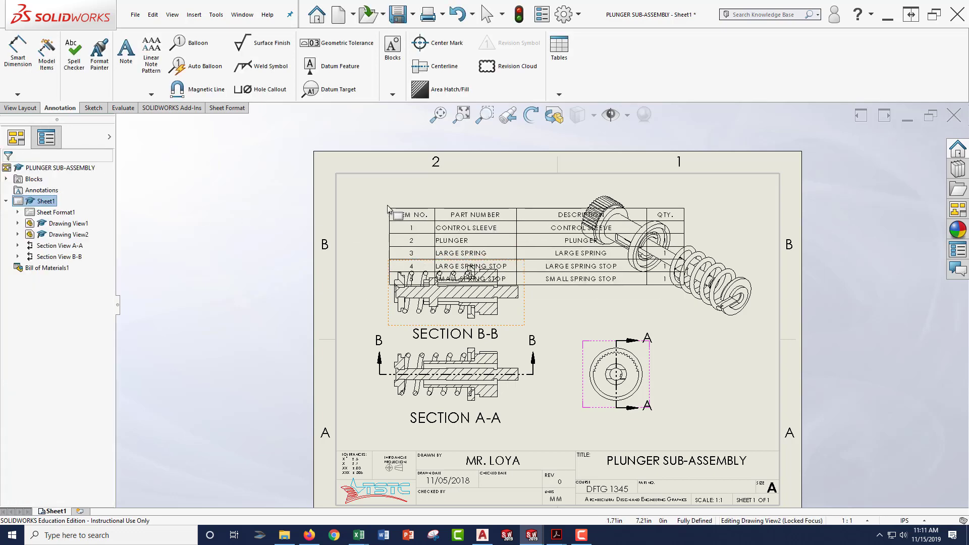
{"action": "left_click", "coordinate": [337, 175]}
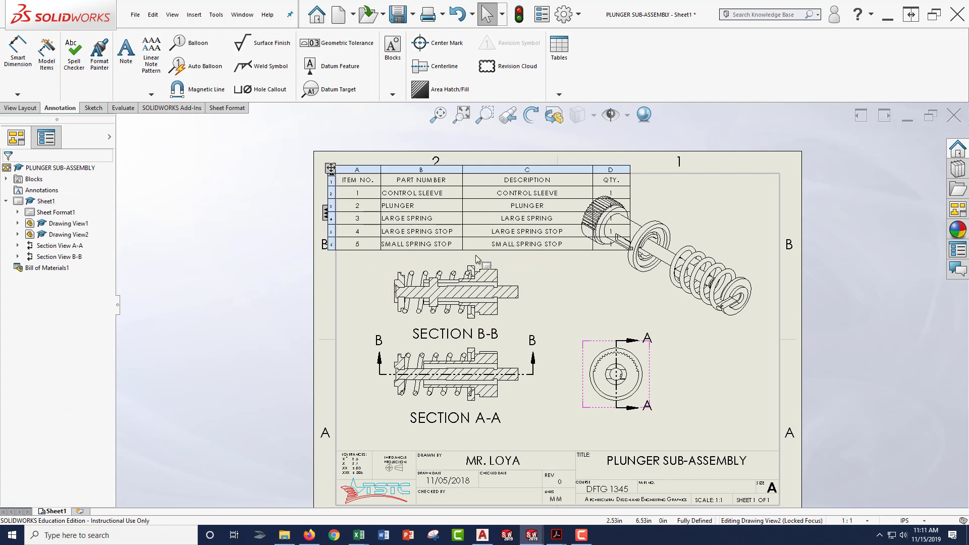
Narrow the PART NUMBER and DESCRIPTION columns of the bill of materials table to fit their text more closely
{"action": "scroll", "coordinate": [549, 270], "scroll_direction": "down", "scroll_amount": 3}
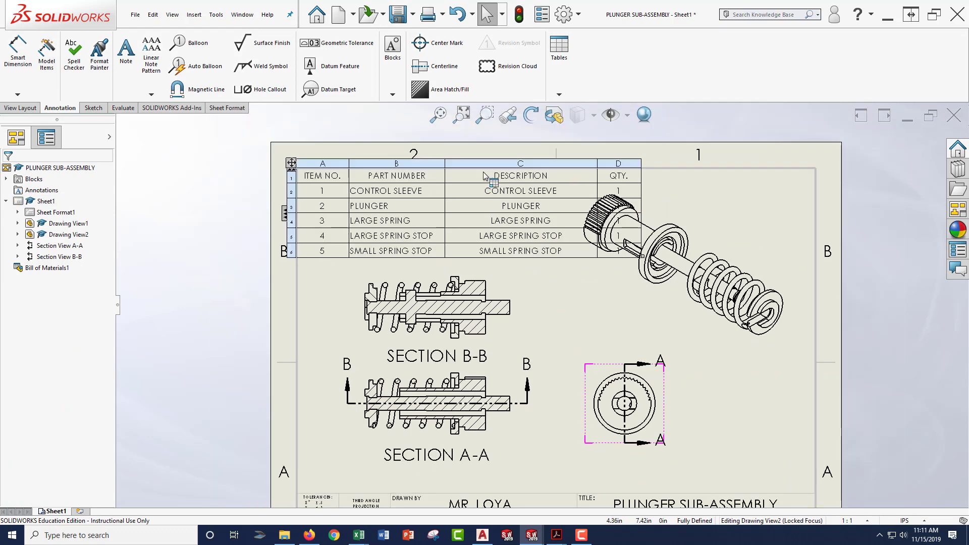
{"action": "scroll", "coordinate": [483, 175], "scroll_direction": "down", "scroll_amount": 1}
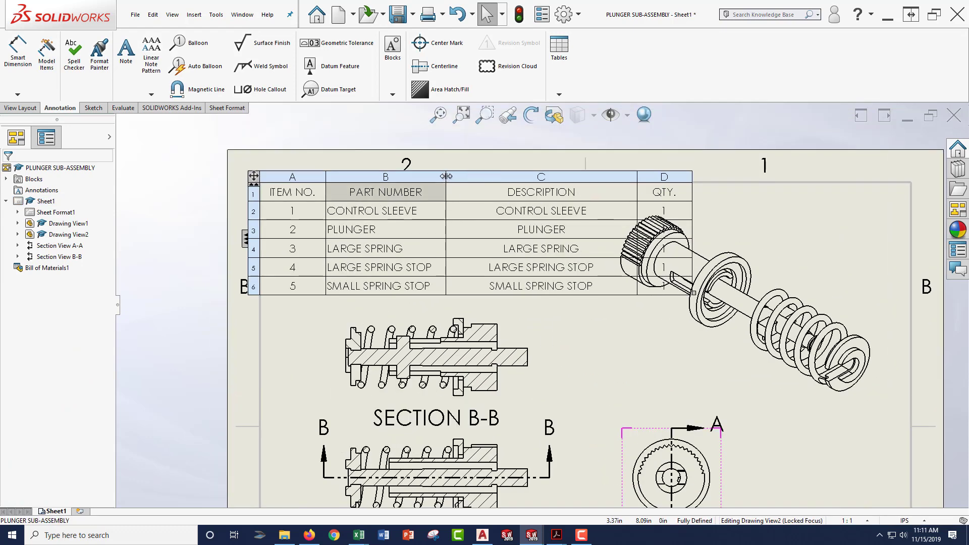
{"action": "left_click_drag", "start_coordinate": [440, 177], "coordinate": [432, 178]}
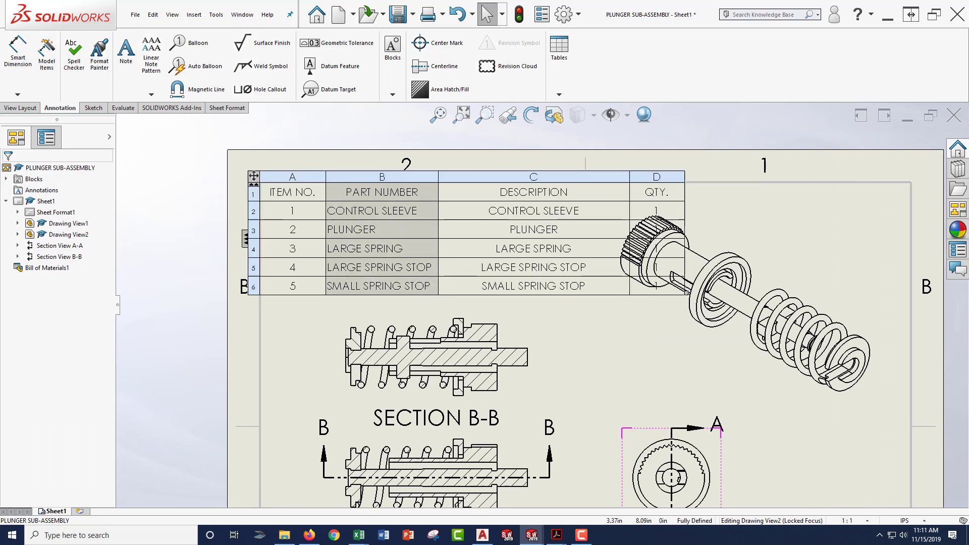
{"action": "left_click_drag", "start_coordinate": [630, 192], "coordinate": [564, 190]}
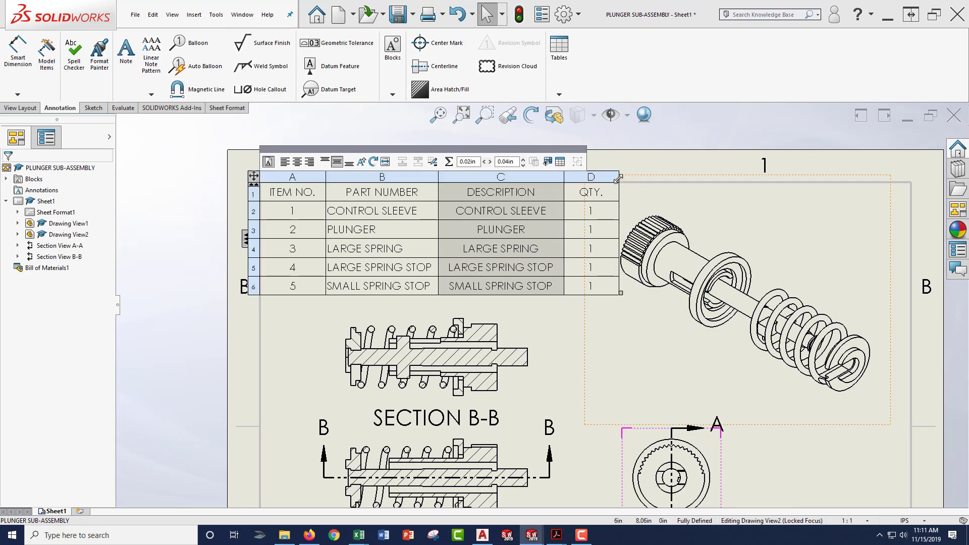
Move the exploded isometric view down and to the right, away from the bill of materials table
{"action": "scroll", "coordinate": [519, 182], "scroll_direction": "up", "scroll_amount": 5}
{"action": "scroll", "coordinate": [688, 338], "scroll_direction": "down", "scroll_amount": 2}
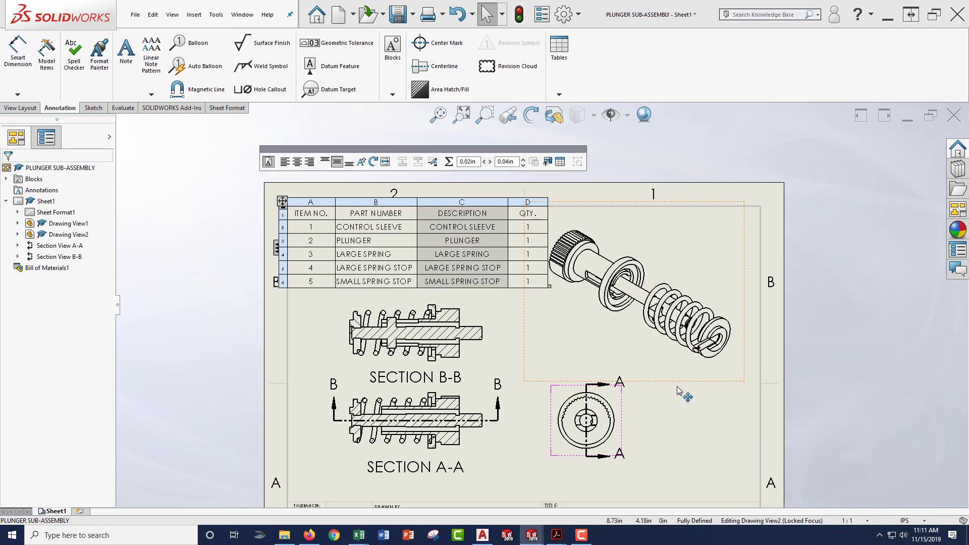
{"action": "left_click_drag", "start_coordinate": [688, 392], "coordinate": [704, 409]}
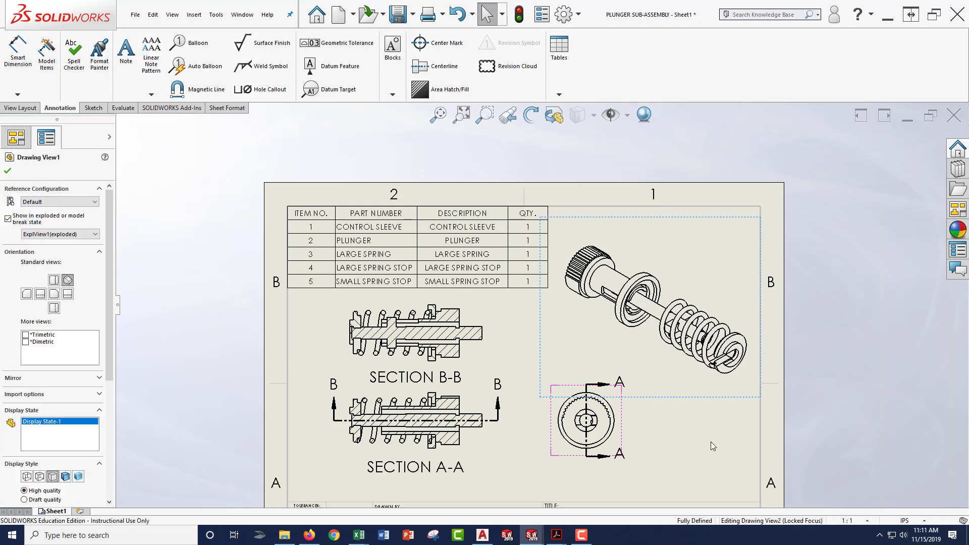
{"action": "left_click", "coordinate": [711, 443]}
{"action": "mouse_move", "coordinate": [551, 352]}
{"action": "middle_mouse_down"}
{"action": "mouse_move", "coordinate": [539, 260]}
{"action": "mouse_move", "coordinate": [539, 274]}
{"action": "middle_mouse_up"}
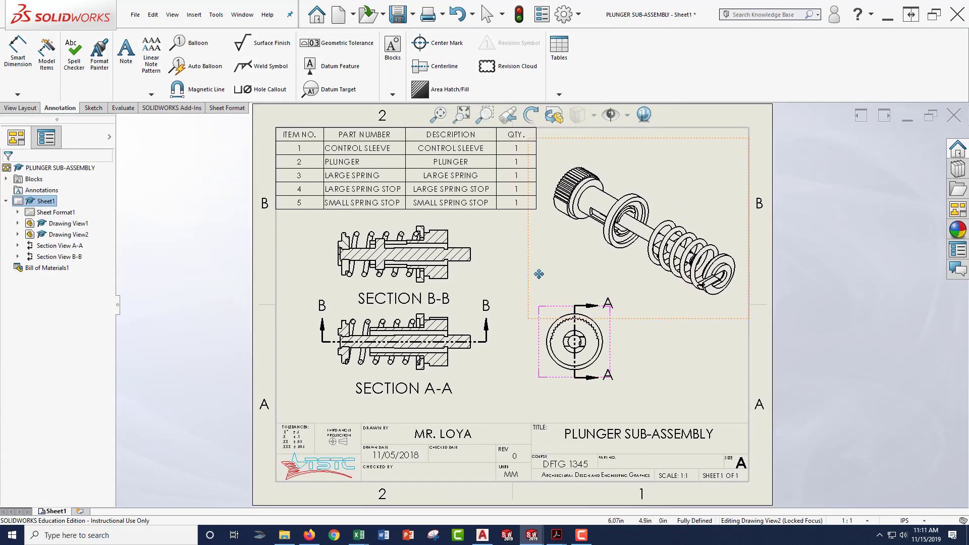
Lower the circular view together with its aligned SECTION A-A view, and shift the exploded isometric view slightly farther down and right
{"action": "left_click", "coordinate": [470, 379]}
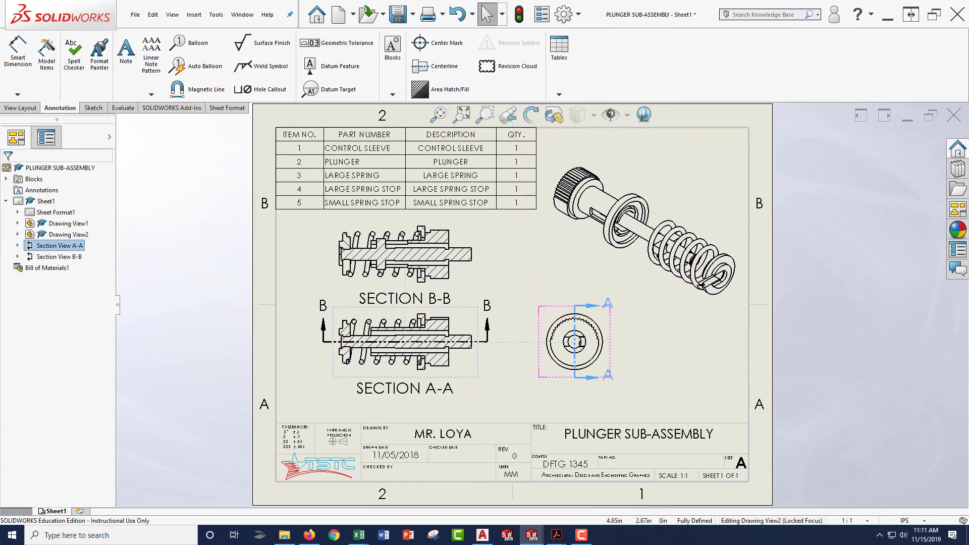
{"action": "left_click", "coordinate": [534, 384]}
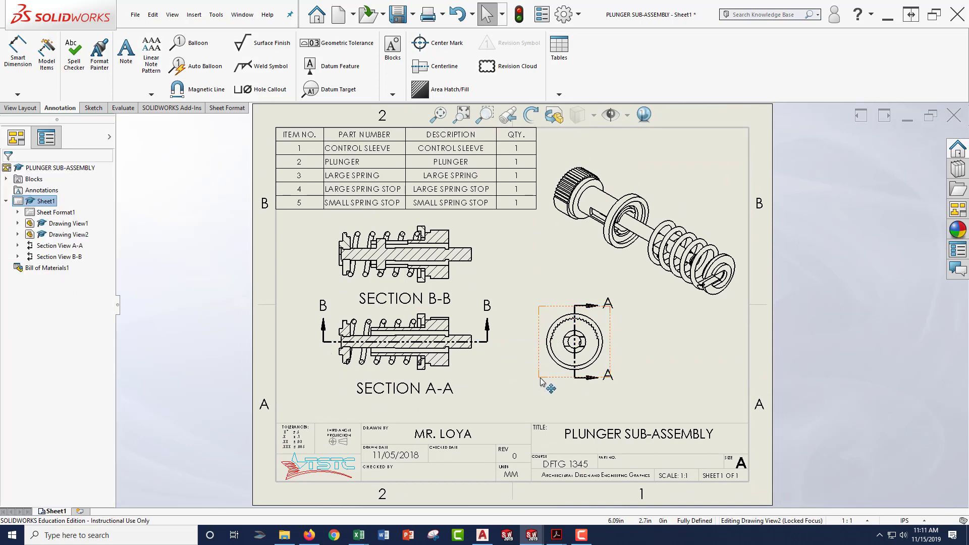
{"action": "left_click_drag", "start_coordinate": [540, 378], "coordinate": [545, 392]}
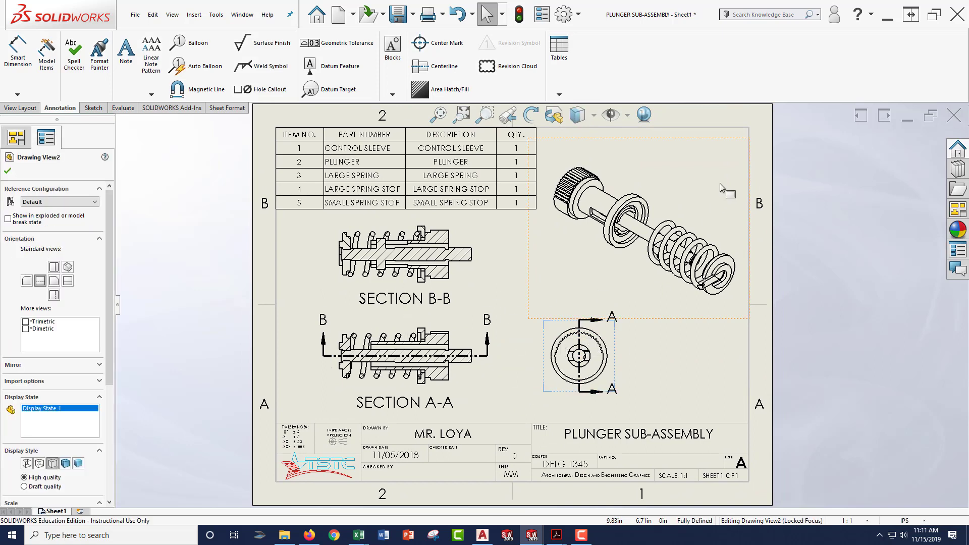
{"action": "left_click_drag", "start_coordinate": [683, 320], "coordinate": [697, 336]}
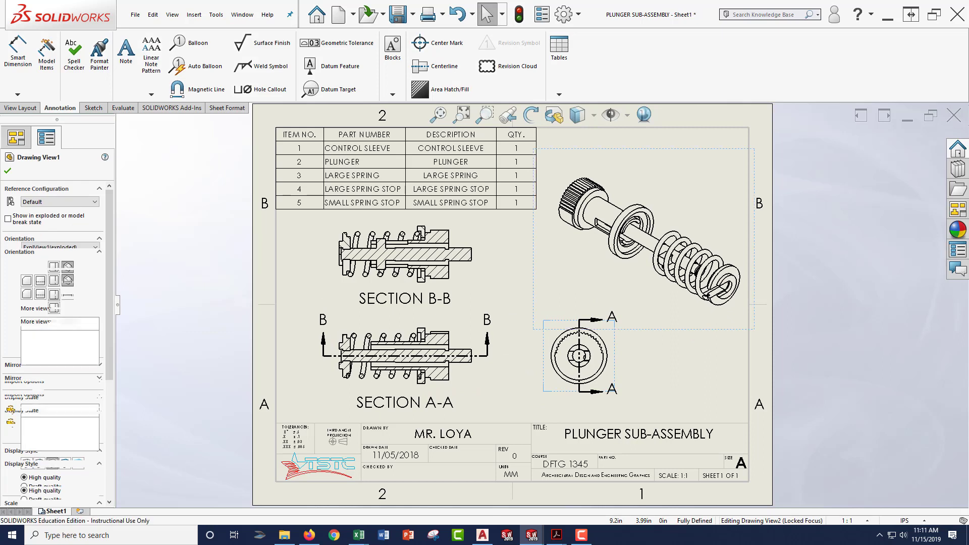
{"action": "left_click", "coordinate": [710, 372]}
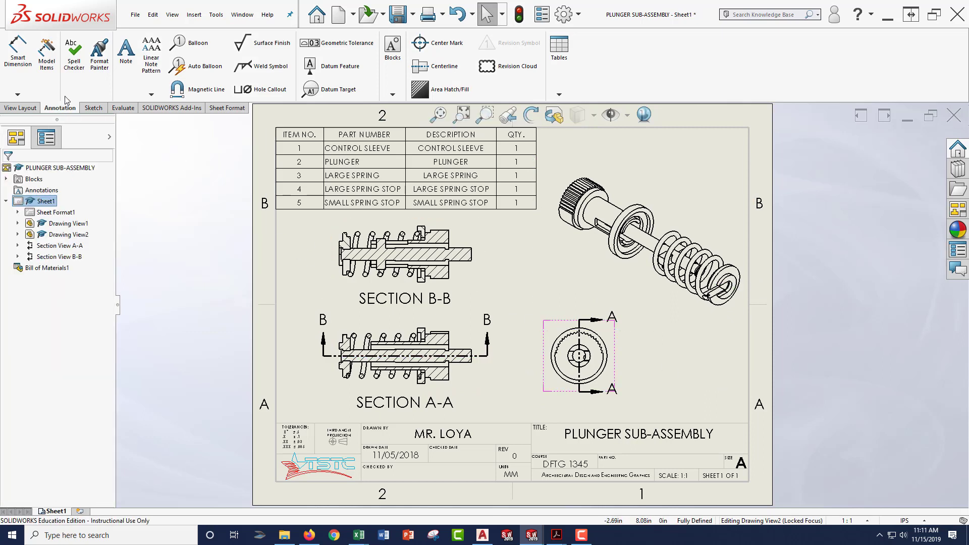
{"action": "left_click", "coordinate": [18, 50]}
{"action": "scroll", "coordinate": [370, 186], "scroll_direction": "down", "scroll_amount": 3}
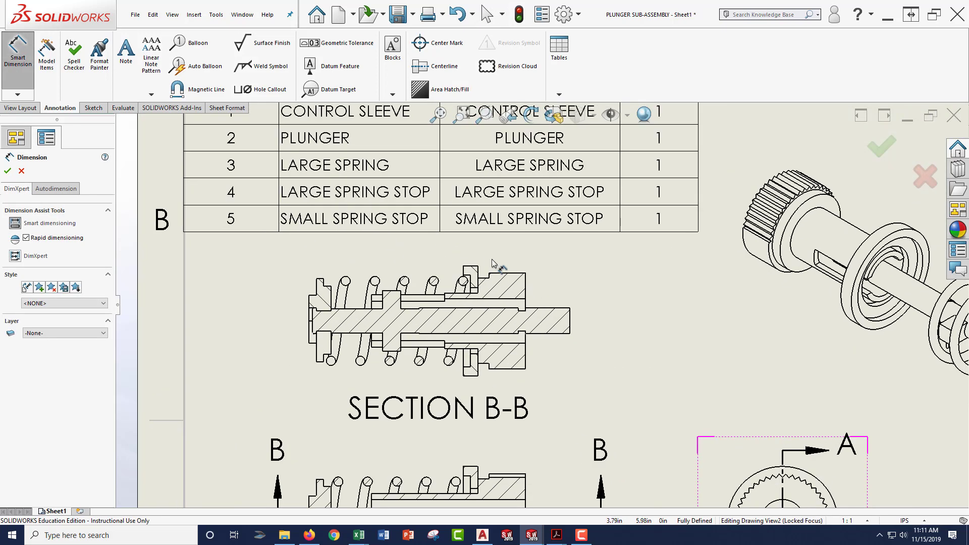
{"action": "scroll", "coordinate": [492, 262], "scroll_direction": "down", "scroll_amount": 1}
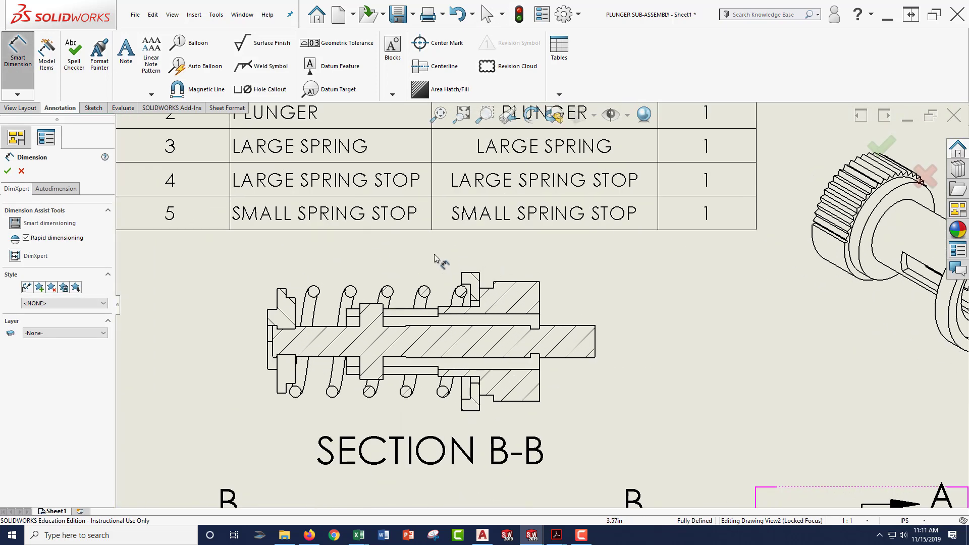
{"action": "left_click", "coordinate": [269, 322]}
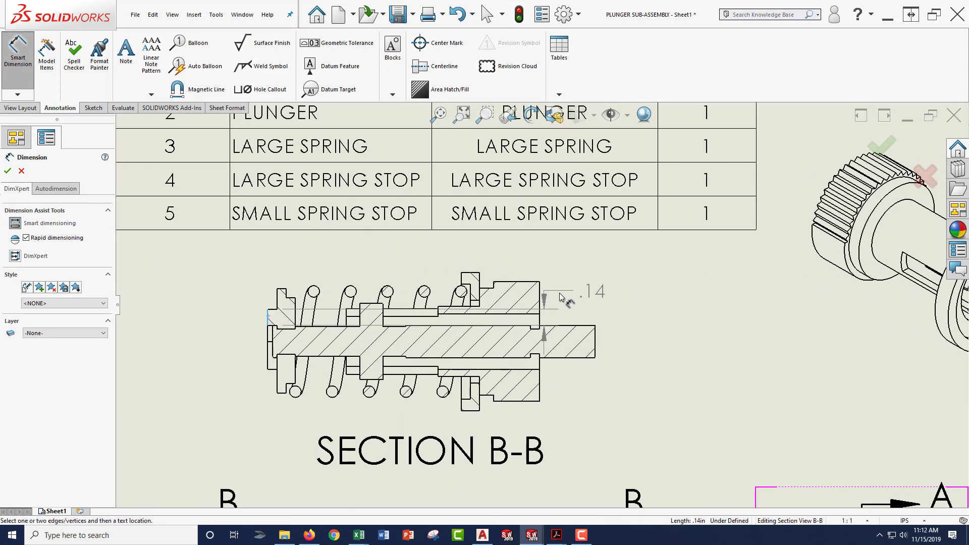
{"action": "left_click", "coordinate": [595, 337]}
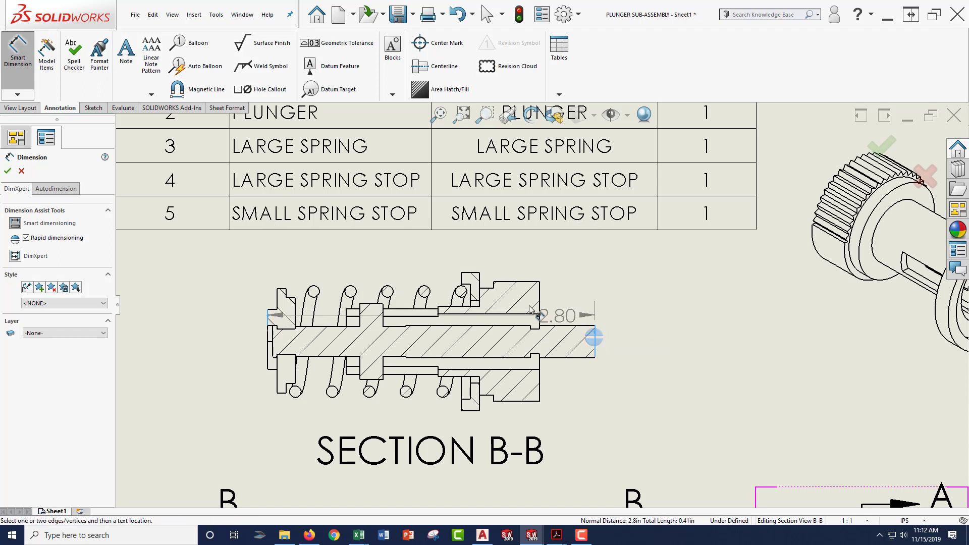
{"action": "key", "text": "Escape"}
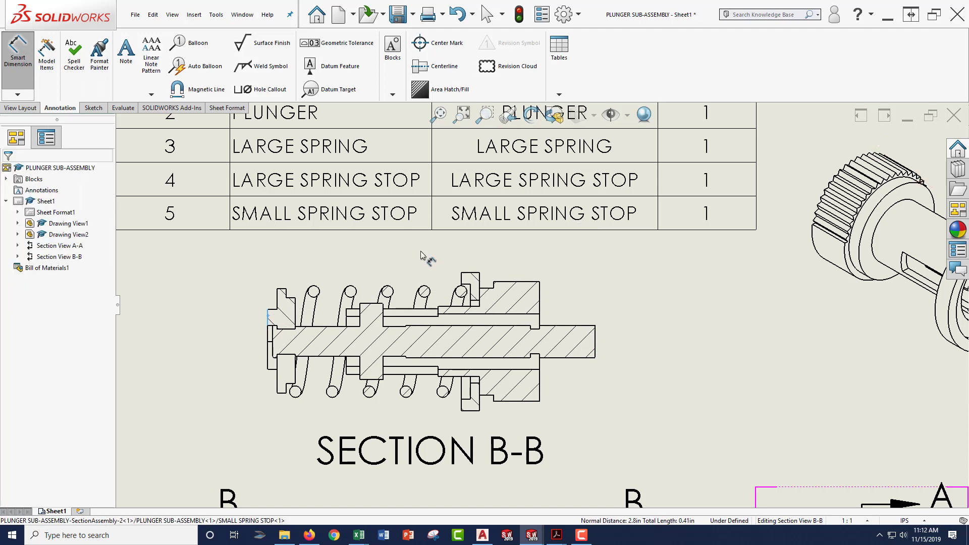
Change the document's unit system to MMGS (millimeter, gram, second)
{"action": "scroll", "coordinate": [429, 256], "scroll_direction": "up", "scroll_amount": 4}
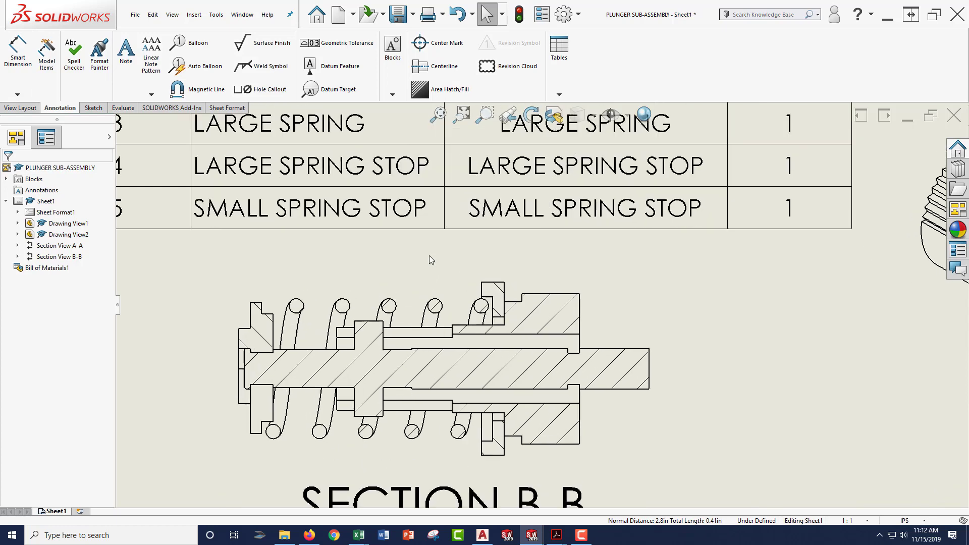
{"action": "left_click", "coordinate": [918, 521]}
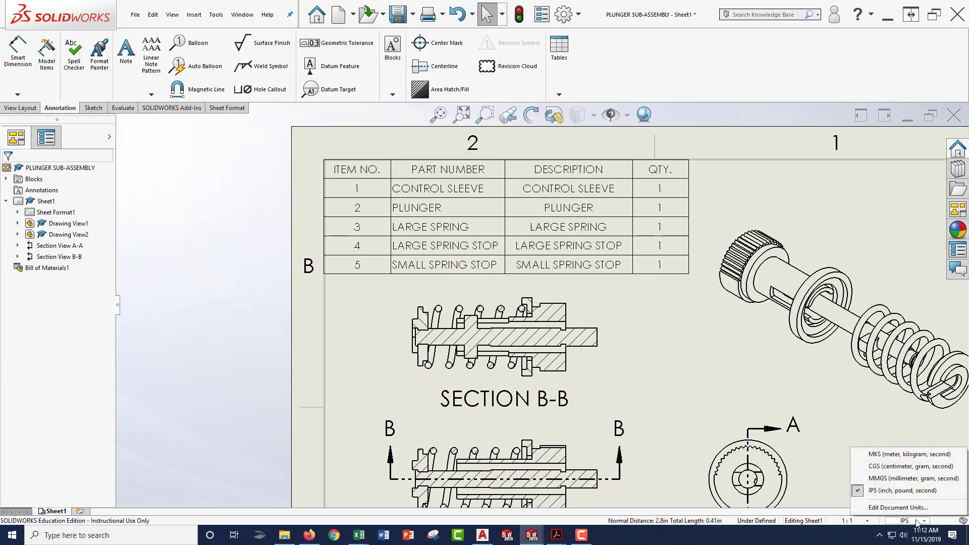
{"action": "left_click", "coordinate": [890, 479]}
{"action": "scroll", "coordinate": [625, 302], "scroll_direction": "down", "scroll_amount": 1}
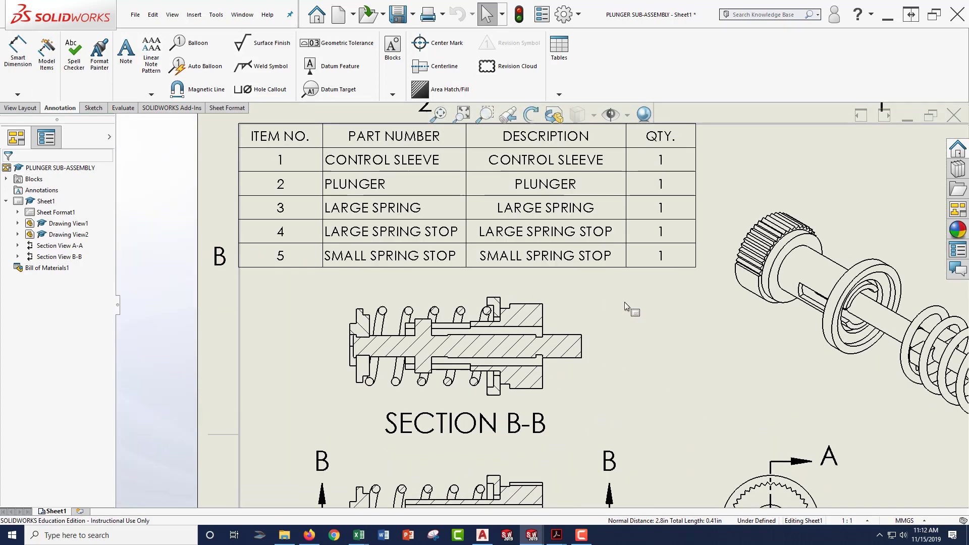
{"action": "left_click", "coordinate": [308, 291]}
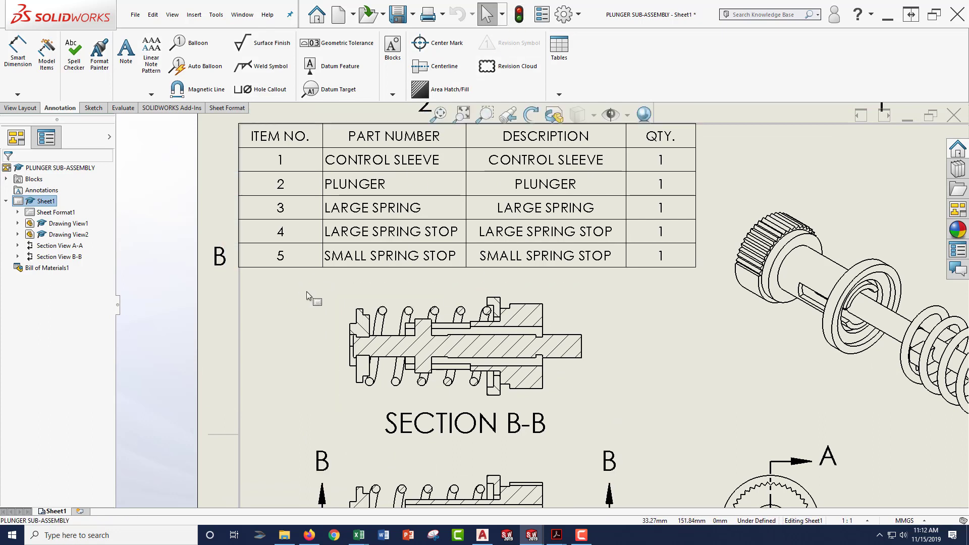
Dimension the overall horizontal length of the assembly in the SECTION B-B view, placing it between the view and the bill of materials table
{"action": "left_click", "coordinate": [18, 56]}
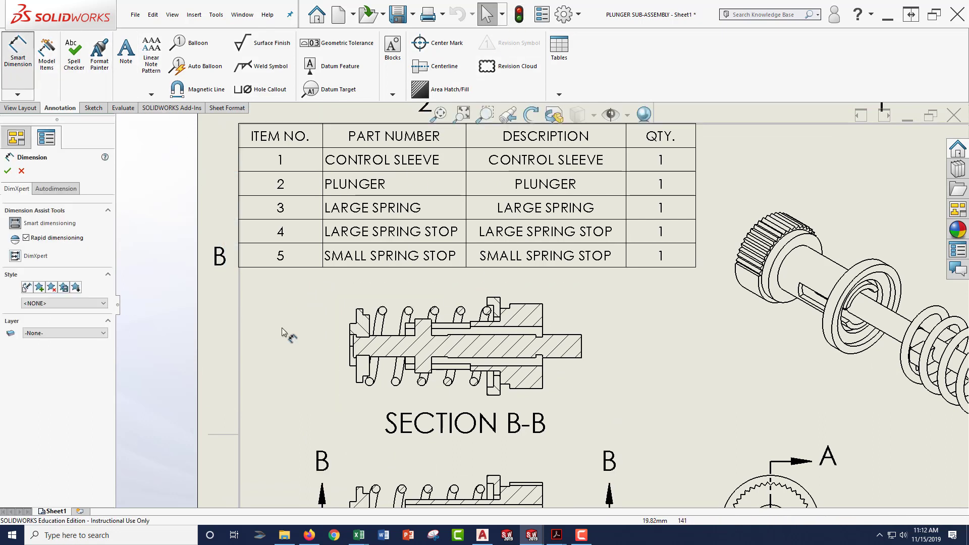
{"action": "scroll", "coordinate": [449, 298], "scroll_direction": "down", "scroll_amount": 2}
{"action": "left_click", "coordinate": [294, 353]}
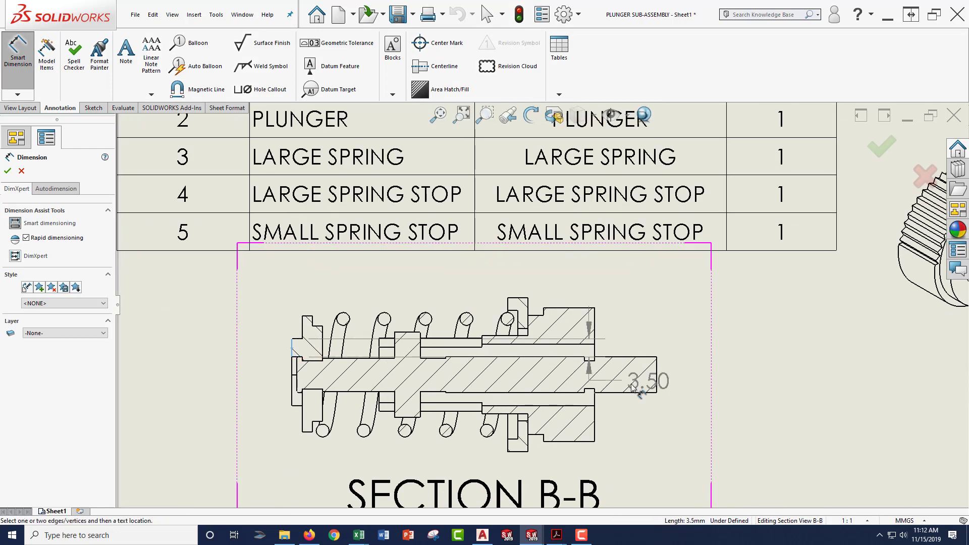
{"action": "left_click", "coordinate": [657, 370]}
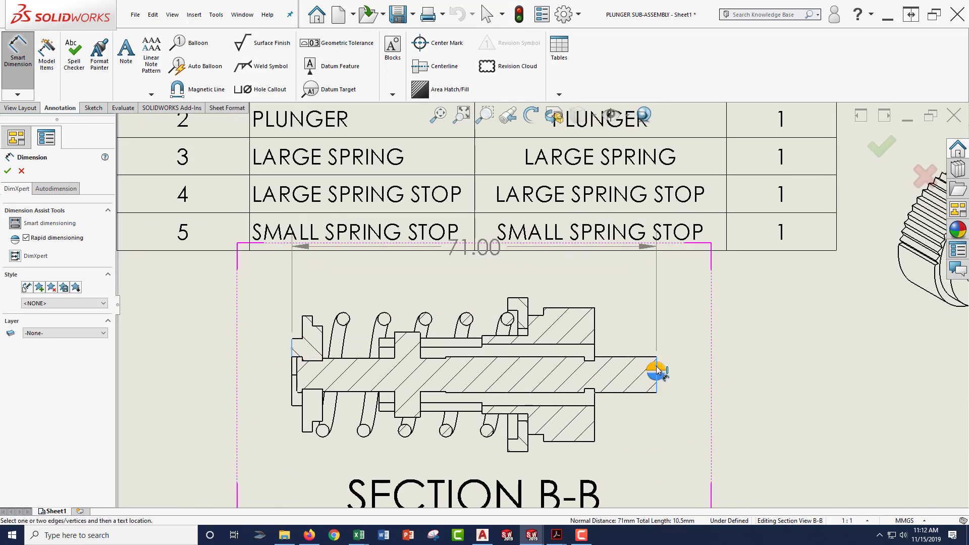
{"action": "left_click", "coordinate": [655, 371]}
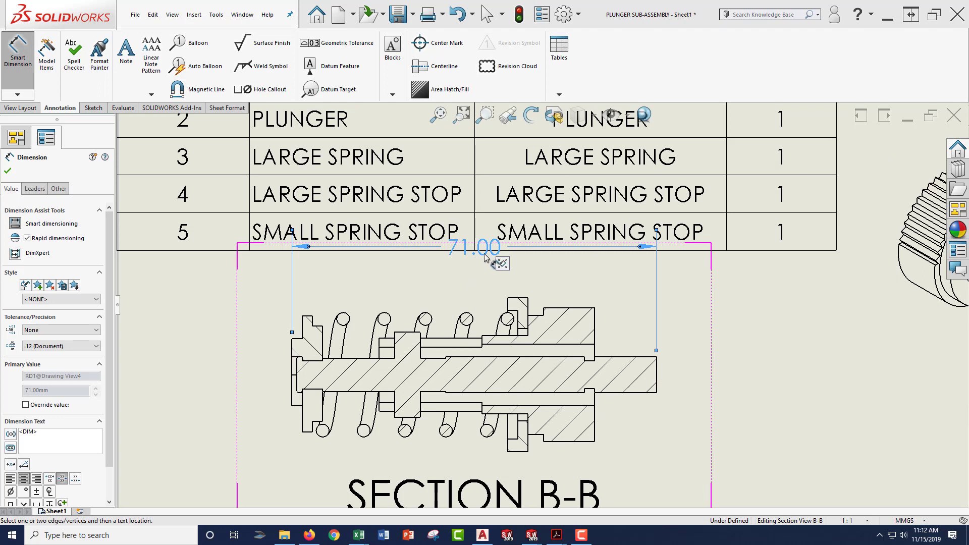
{"action": "left_click_drag", "start_coordinate": [486, 257], "coordinate": [482, 291]}
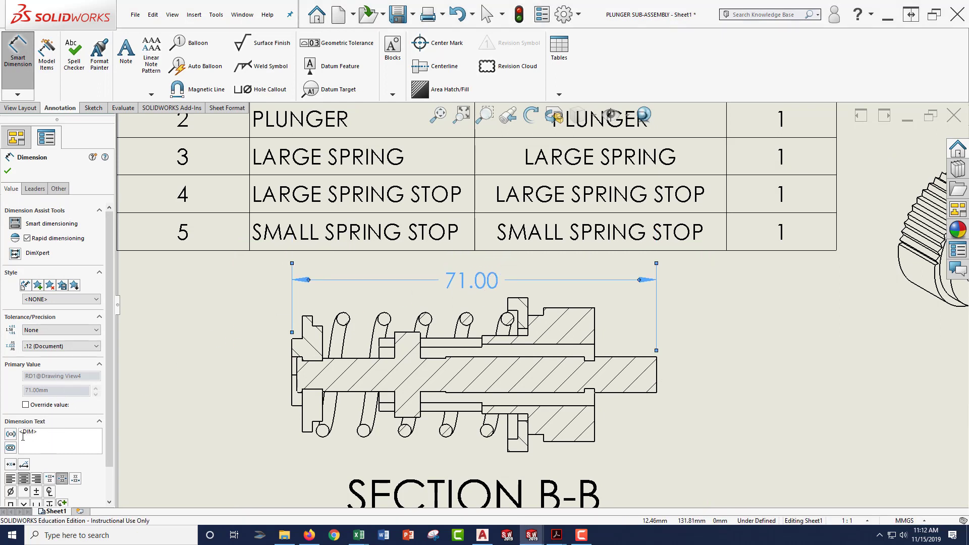
Enclose the SECTION B-B overall length dimension in parentheses as a reference dimension and set its precision to None
{"action": "scroll", "coordinate": [76, 429], "scroll_direction": "down", "scroll_amount": 2}
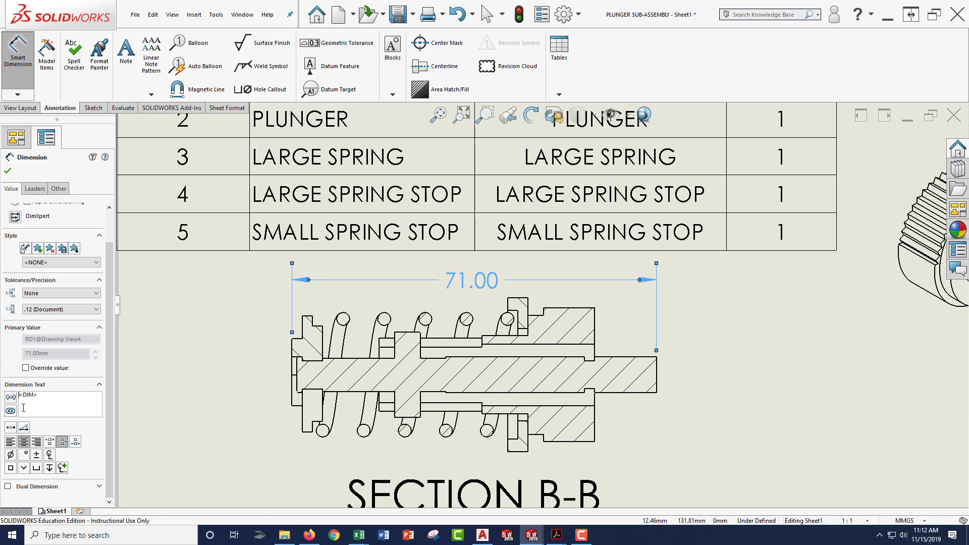
{"action": "type", "text": "("}
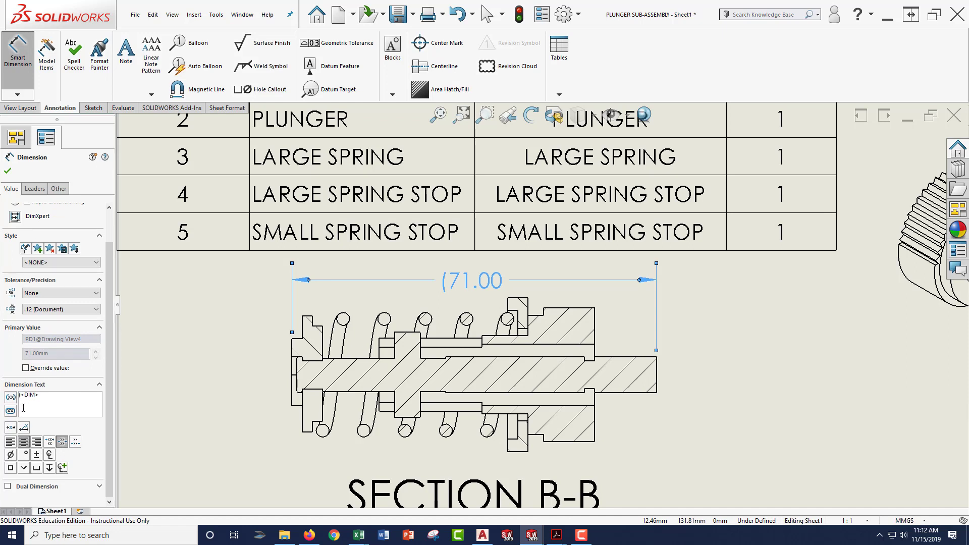
{"action": "type", "text": ")"}
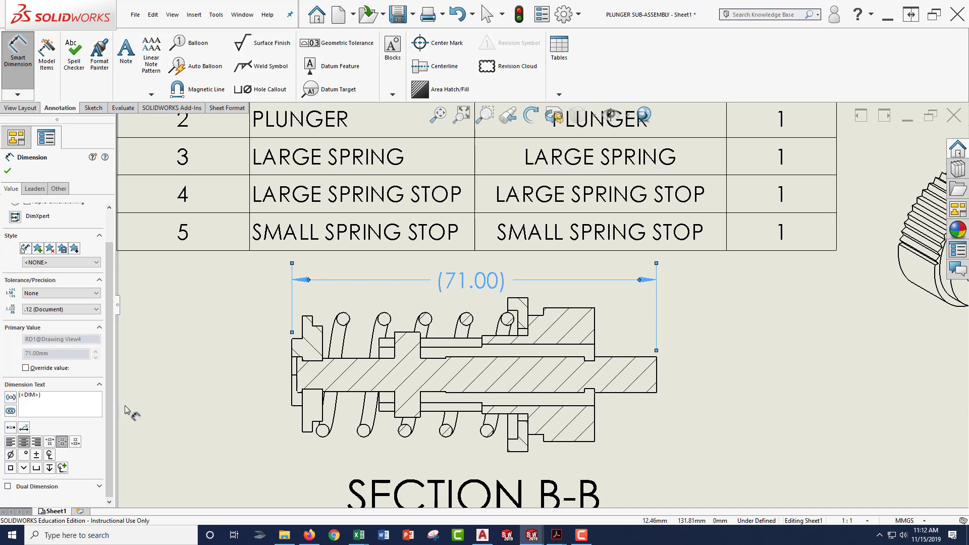
{"action": "left_click_drag", "start_coordinate": [108, 378], "coordinate": [109, 352]}
{"action": "left_click", "coordinate": [68, 340]}
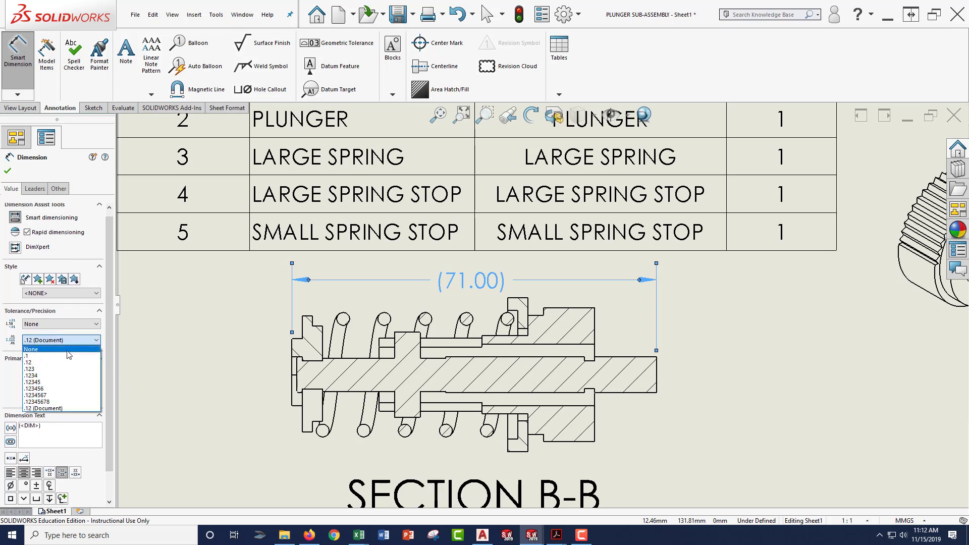
{"action": "left_click", "coordinate": [69, 355]}
{"action": "left_click", "coordinate": [222, 359]}
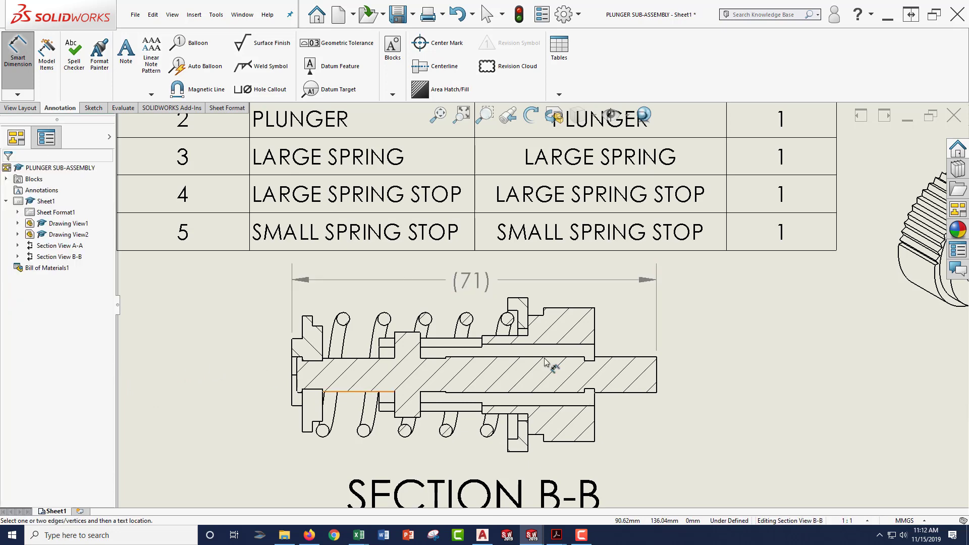
{"action": "scroll", "coordinate": [535, 308], "scroll_direction": "up", "scroll_amount": 2}
{"action": "scroll", "coordinate": [330, 297], "scroll_direction": "up", "scroll_amount": 3}
{"action": "scroll", "coordinate": [620, 379], "scroll_direction": "down", "scroll_amount": 1}
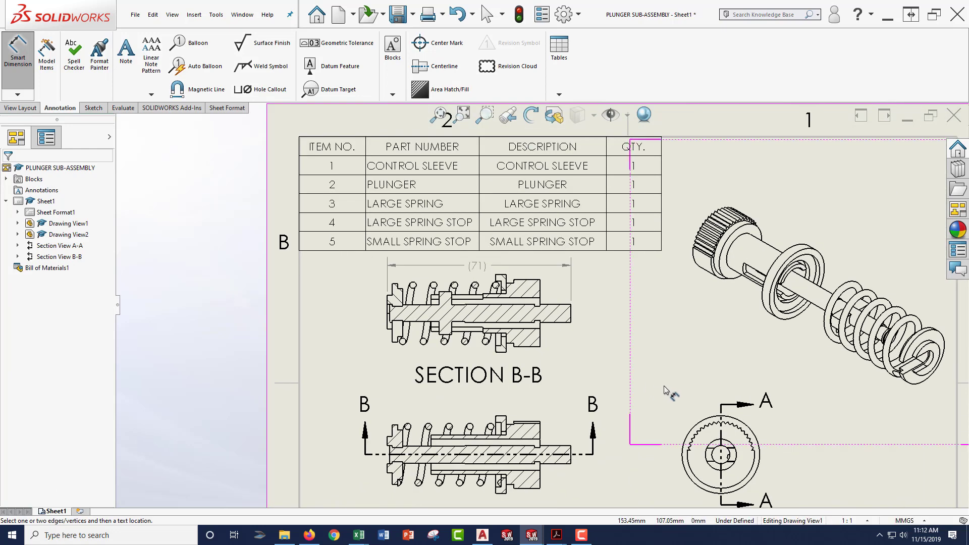
{"action": "middle_click_drag", "start_coordinate": [663, 386], "coordinate": [523, 306]}
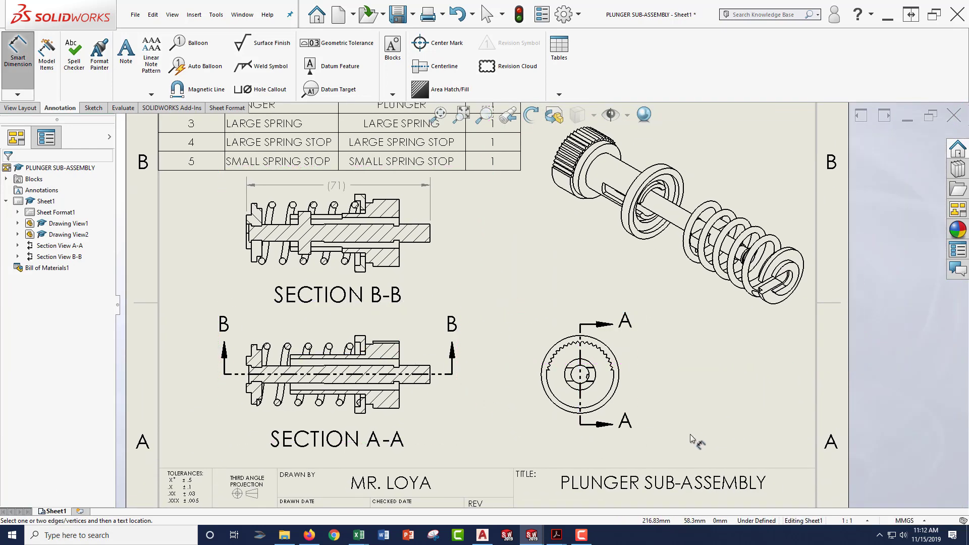
{"action": "middle_click_drag", "start_coordinate": [709, 434], "coordinate": [700, 426]}
{"action": "key", "text": "Escape"}
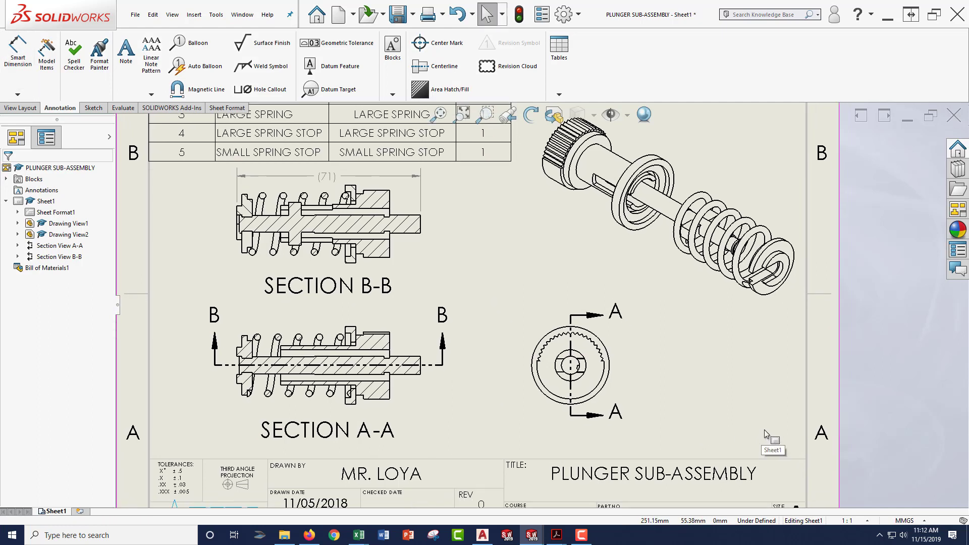
Add a note reading METRIC with a Box border, in the blank area right of the circular view above the title block
{"action": "left_click", "coordinate": [127, 60]}
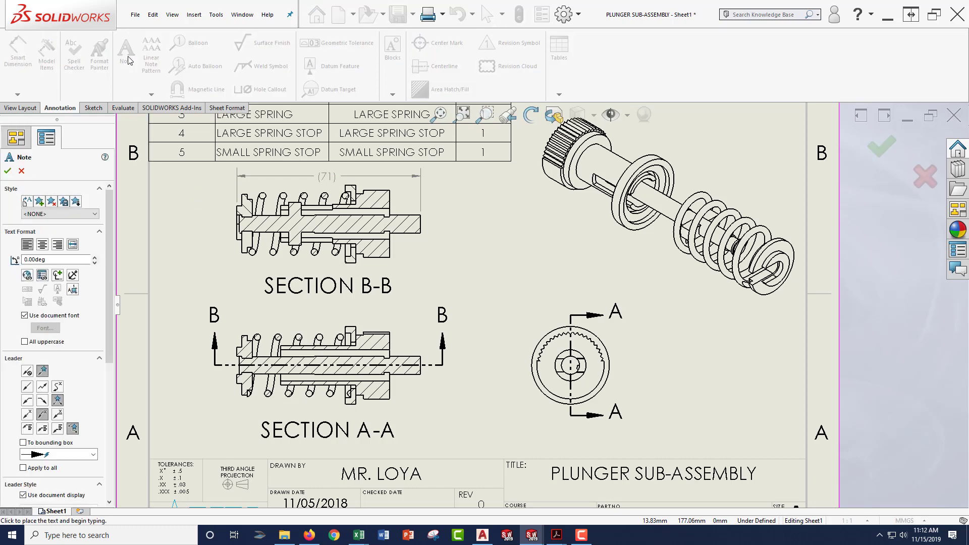
{"action": "scroll", "coordinate": [111, 303], "scroll_direction": "down", "scroll_amount": 10}
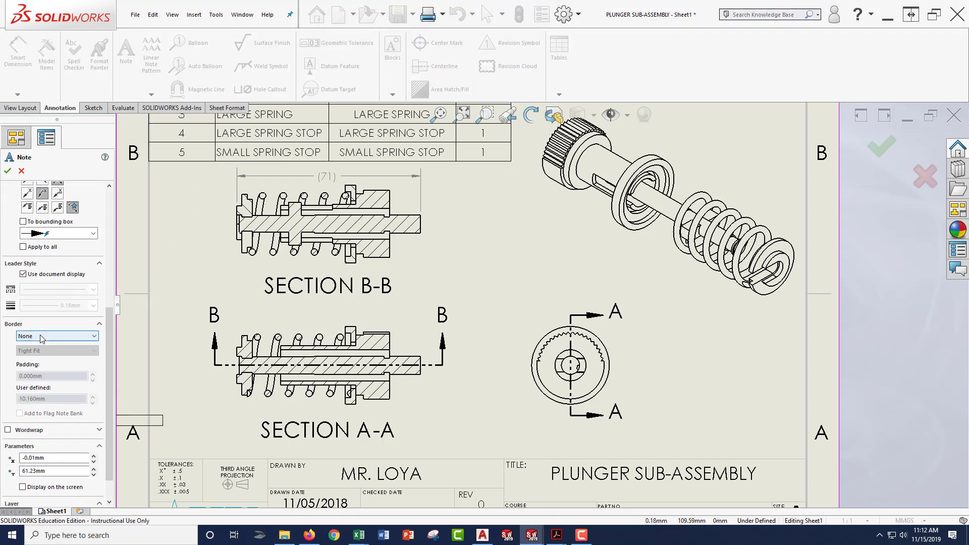
{"action": "left_click", "coordinate": [56, 336]}
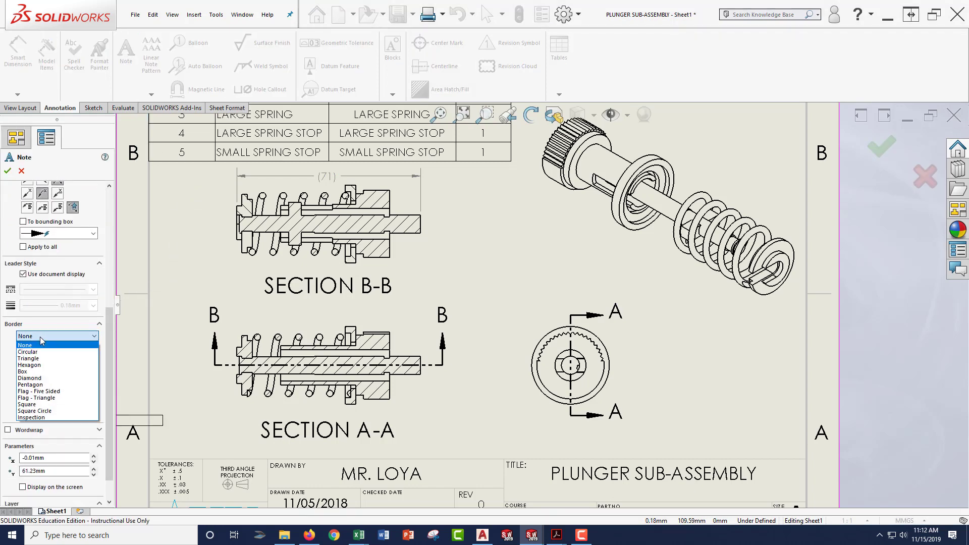
{"action": "left_click", "coordinate": [30, 374]}
{"action": "left_click", "coordinate": [697, 441]}
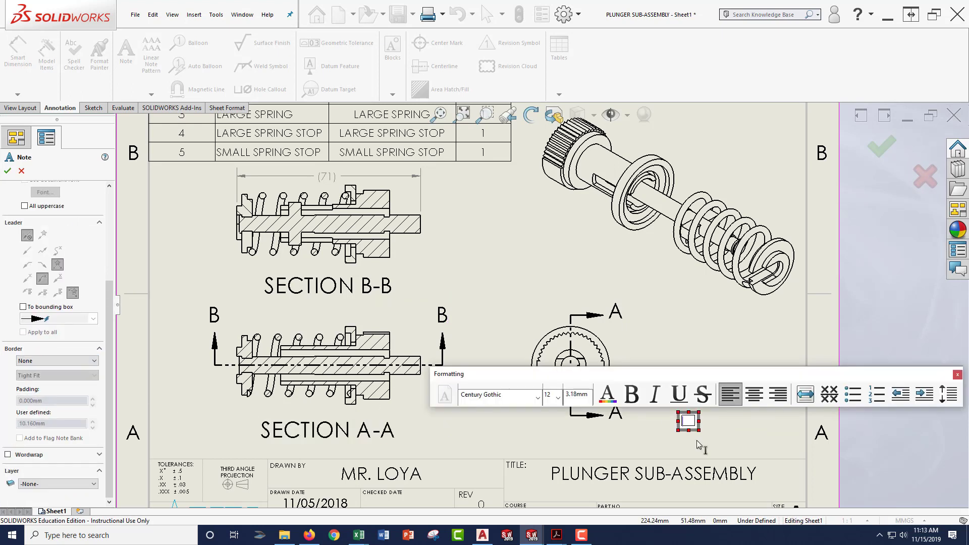
{"action": "type", "text": "METRIC"}
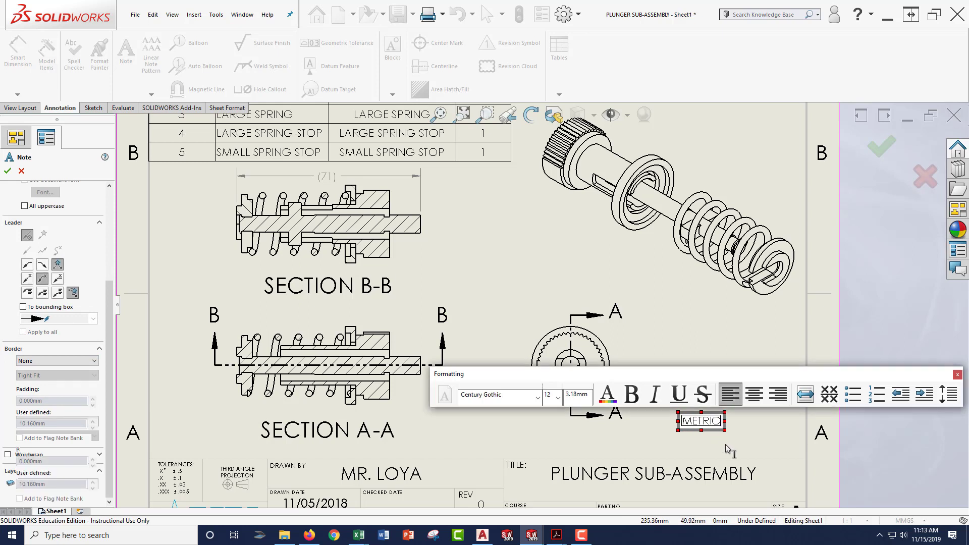
{"action": "left_click", "coordinate": [719, 443]}
{"action": "key", "text": "Escape"}
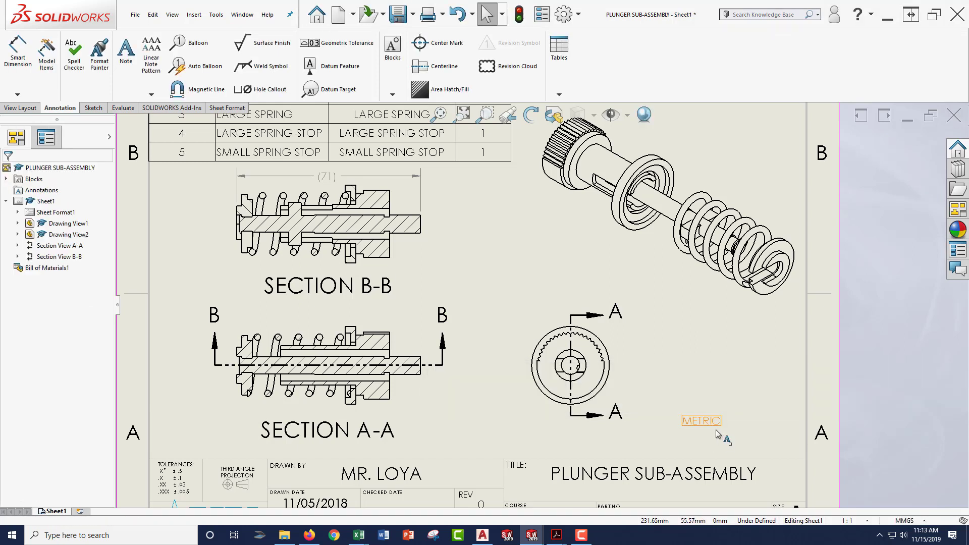
Move the METRIC note into the sheet's right-hand corner just above the title block, and shift the exploded isometric view slightly upward
{"action": "left_click_drag", "start_coordinate": [701, 420], "coordinate": [758, 436]}
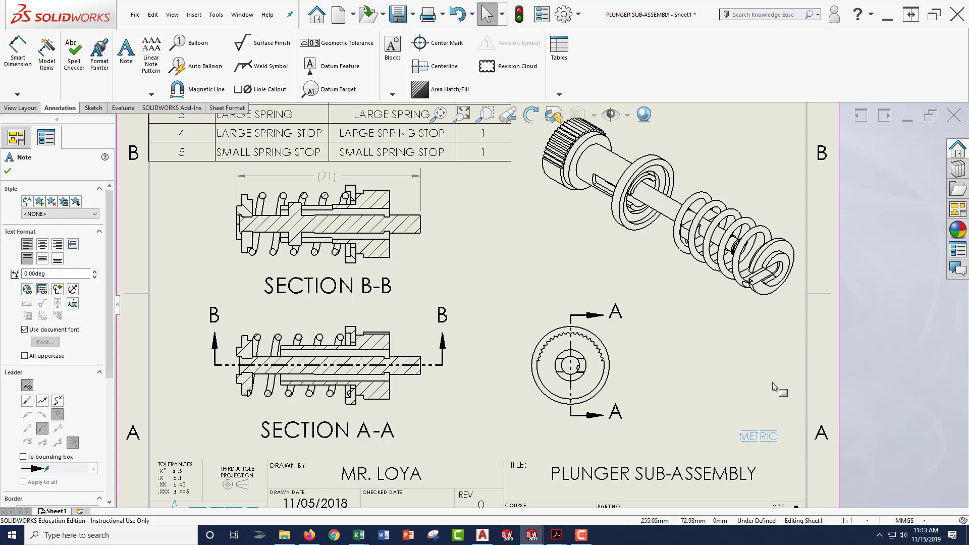
{"action": "middle_click_drag", "start_coordinate": [495, 274], "coordinate": [544, 292]}
{"action": "key", "text": "f"}
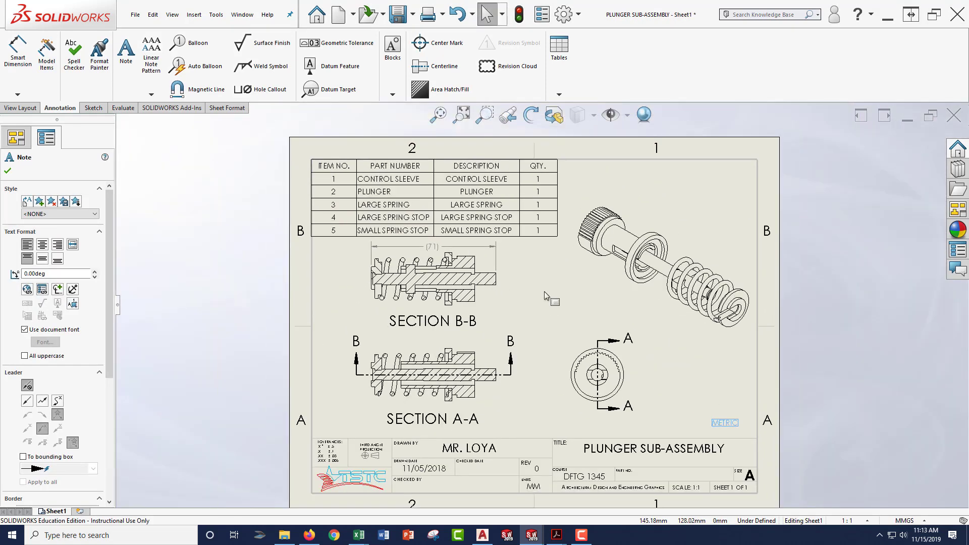
{"action": "middle_click_drag", "start_coordinate": [546, 280], "coordinate": [509, 273]}
{"action": "left_click_drag", "start_coordinate": [688, 174], "coordinate": [686, 165]}
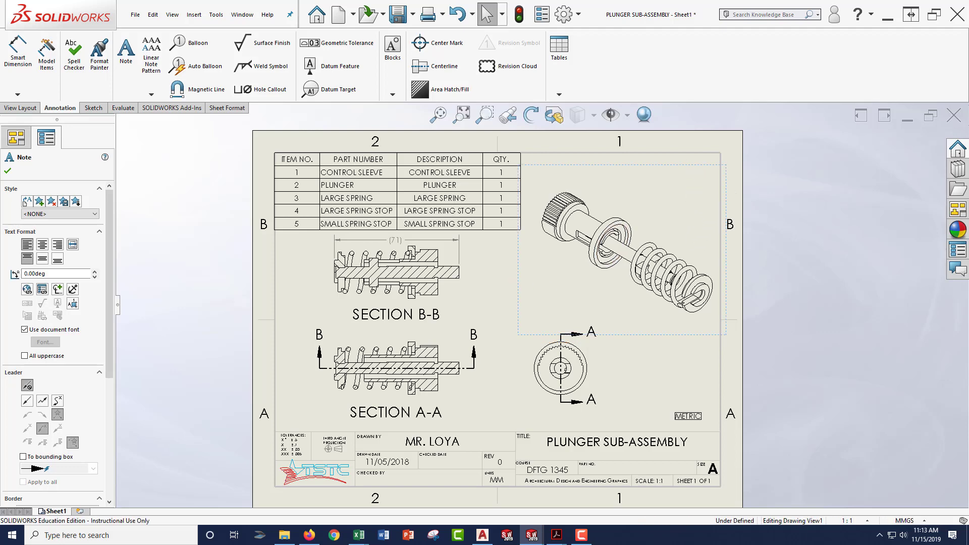
{"action": "left_click", "coordinate": [488, 277]}
{"action": "scroll", "coordinate": [667, 233], "scroll_direction": "down", "scroll_amount": 1}
{"action": "scroll", "coordinate": [667, 233], "scroll_direction": "down", "scroll_amount": 1}
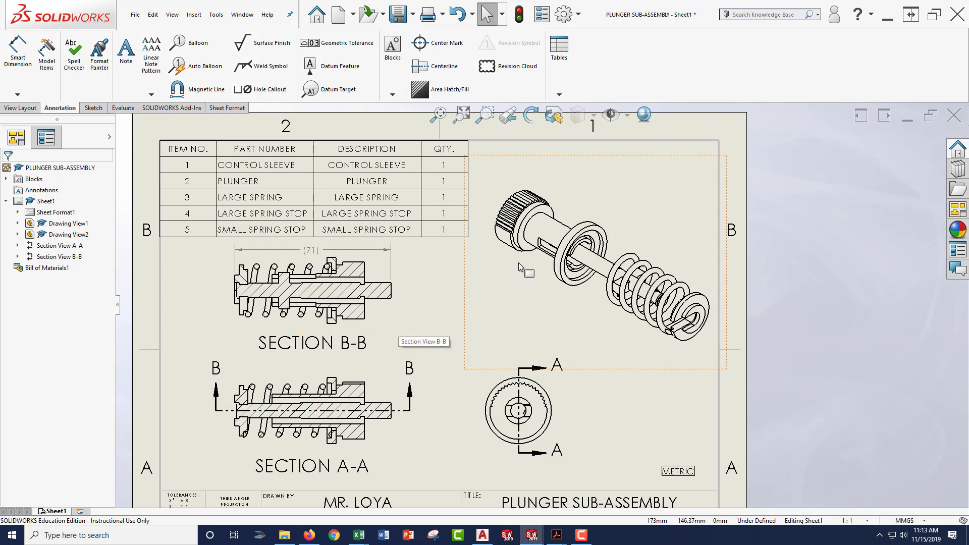
{"action": "left_click", "coordinate": [406, 165]}
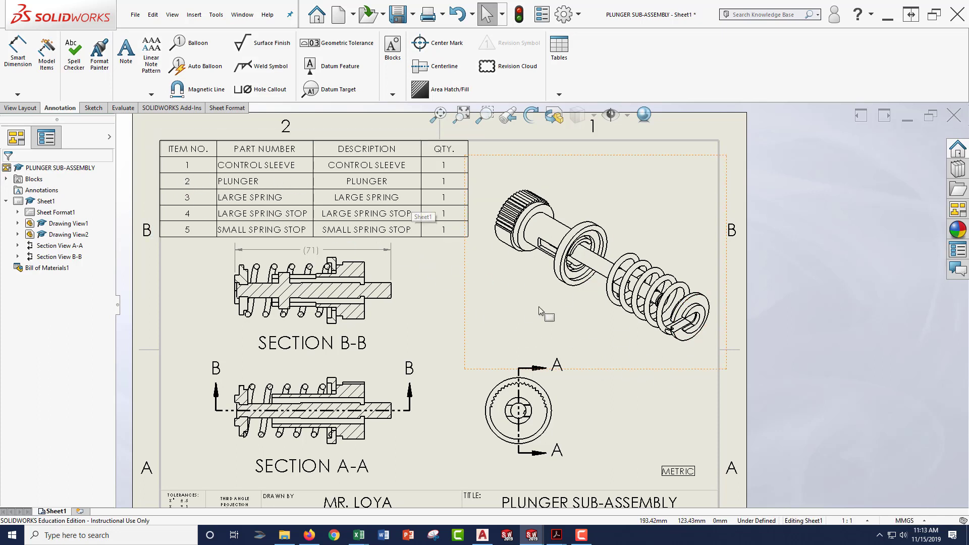
{"action": "left_click", "coordinate": [445, 273]}
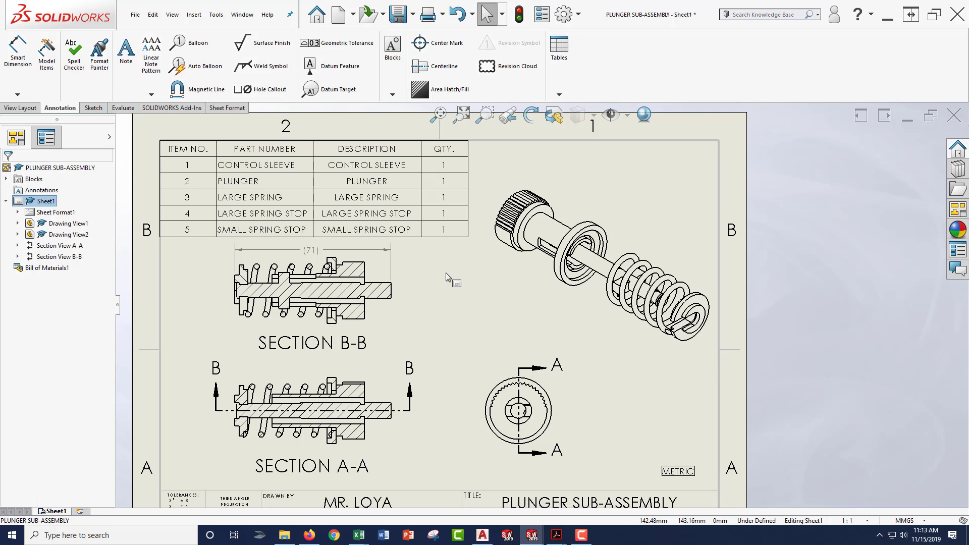
{"action": "left_click", "coordinate": [205, 192]}
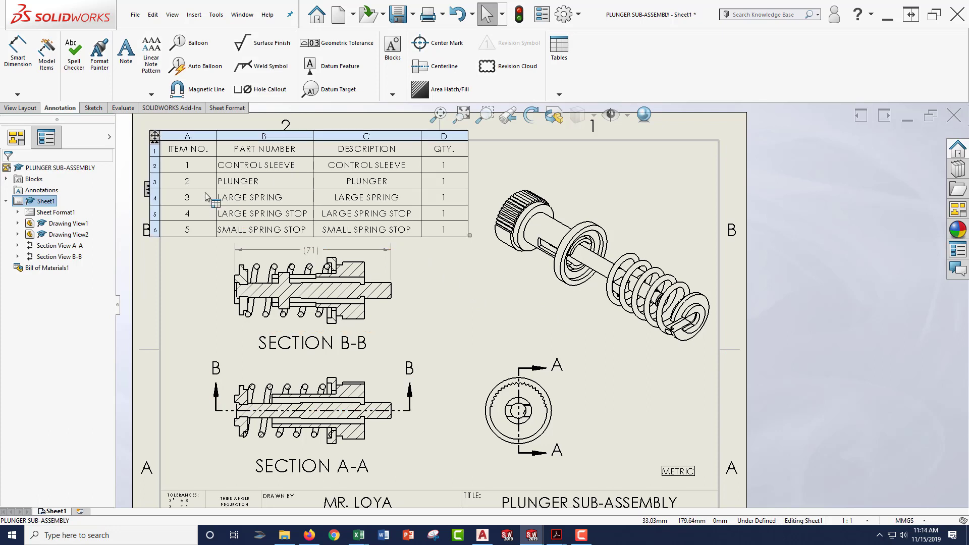
Add circular item-number balloons to the control sleeve, large spring stop and plunger in the exploded isometric view, placed below the parts
{"action": "left_click", "coordinate": [198, 48]}
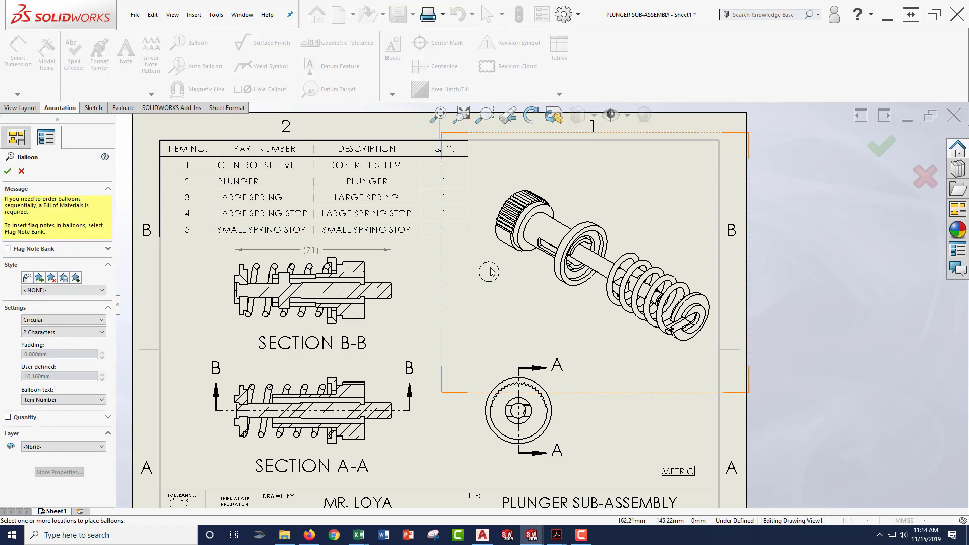
{"action": "left_click", "coordinate": [504, 244]}
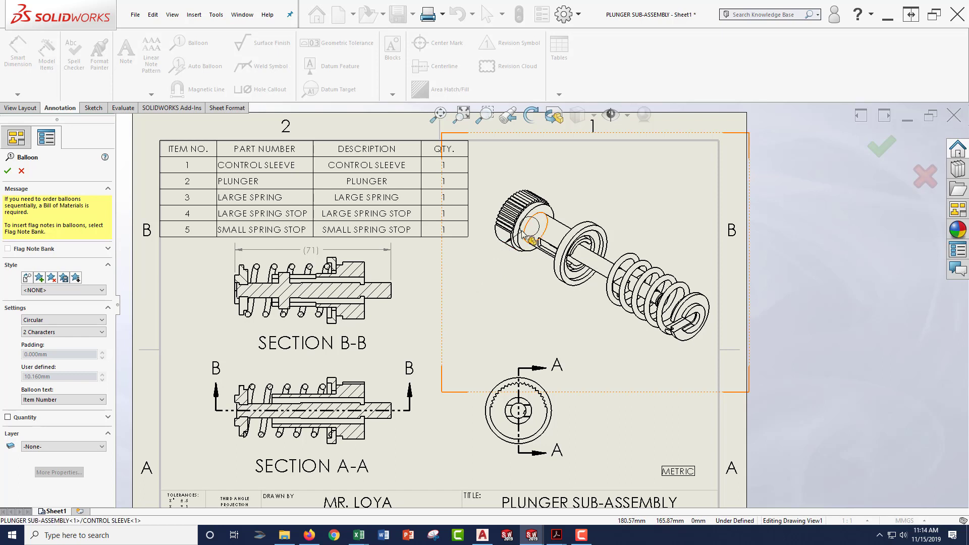
{"action": "left_click", "coordinate": [470, 269]}
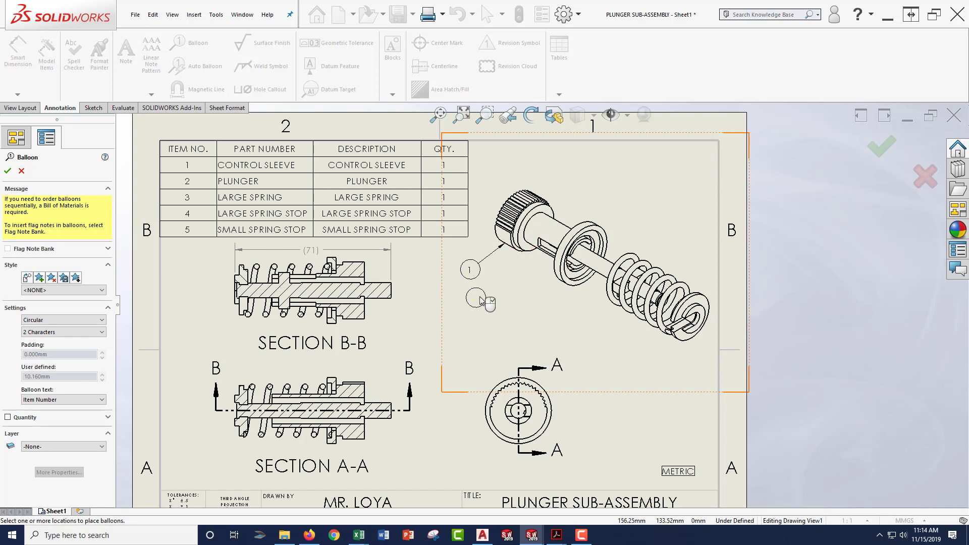
{"action": "left_click", "coordinate": [558, 279]}
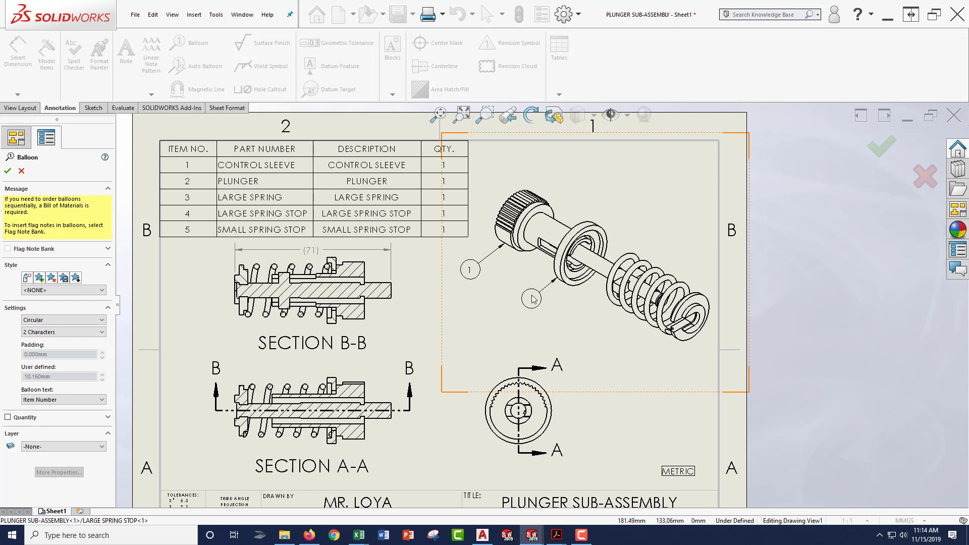
{"action": "left_click", "coordinate": [531, 299]}
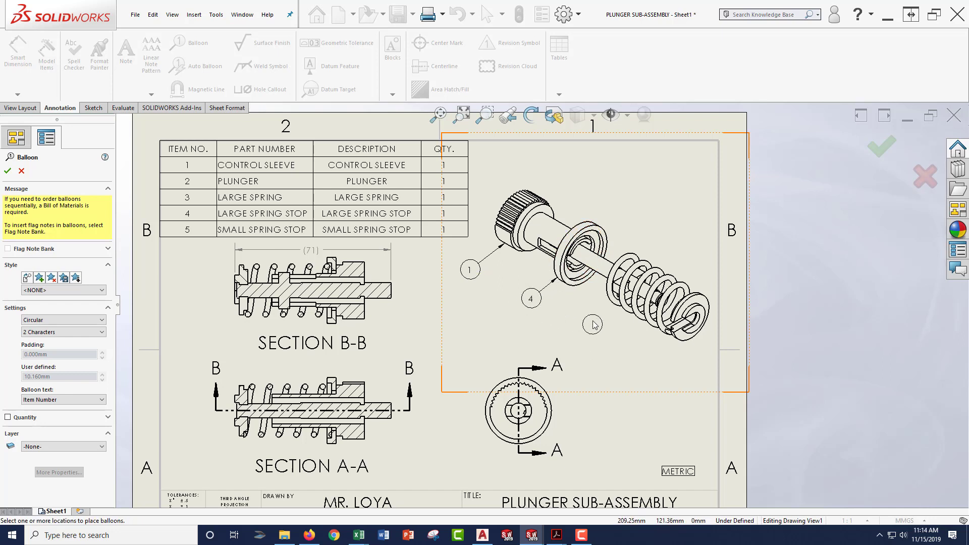
{"action": "left_click", "coordinate": [602, 279]}
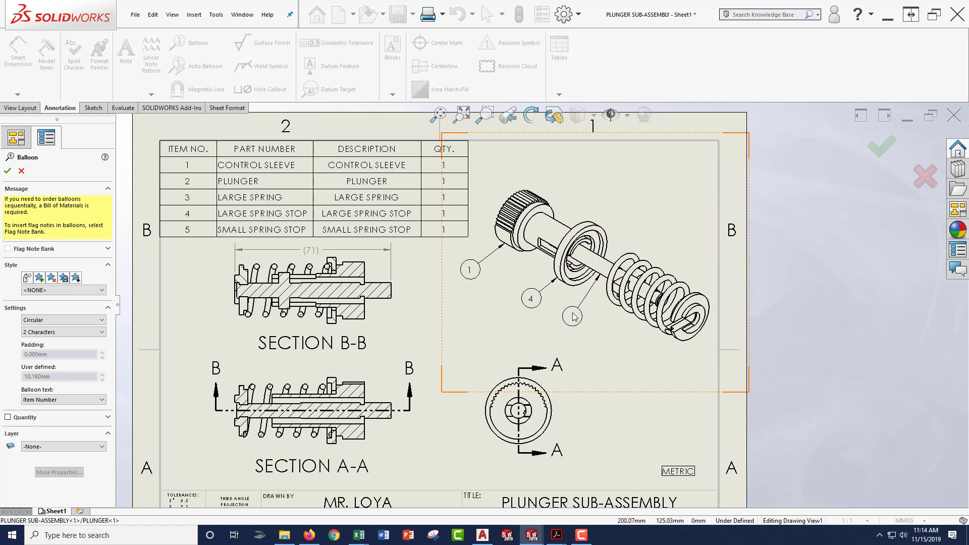
{"action": "left_click", "coordinate": [572, 315]}
Add circular item-number balloons to the large spring and the small spring stop, placed below the parts in the exploded view
{"action": "scroll", "coordinate": [574, 304], "scroll_direction": "down", "scroll_amount": 3}
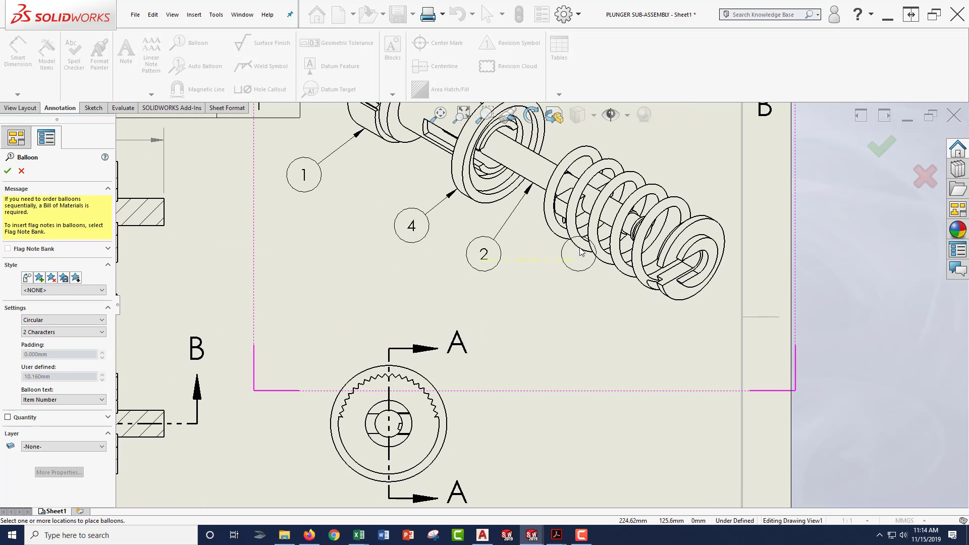
{"action": "scroll", "coordinate": [580, 255], "scroll_direction": "down", "scroll_amount": 2}
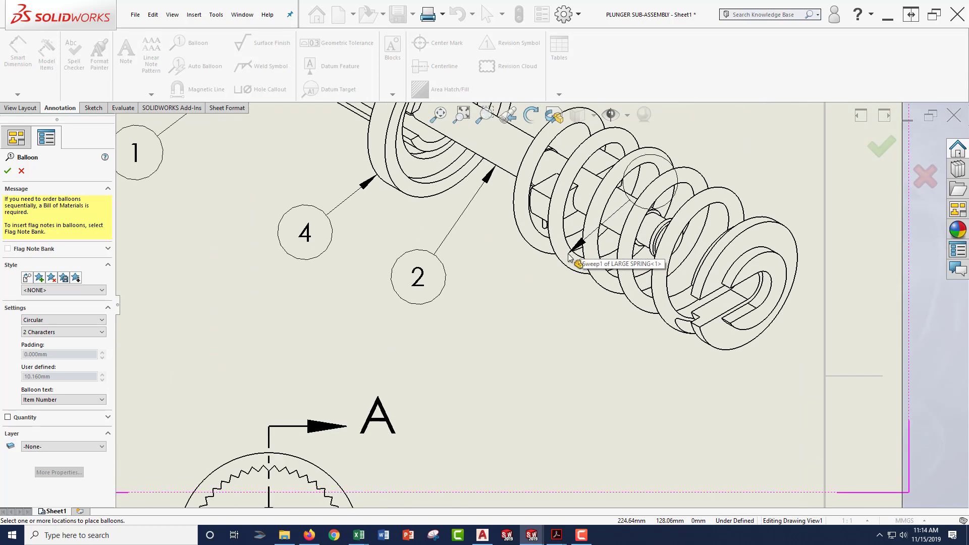
{"action": "left_click", "coordinate": [567, 255]}
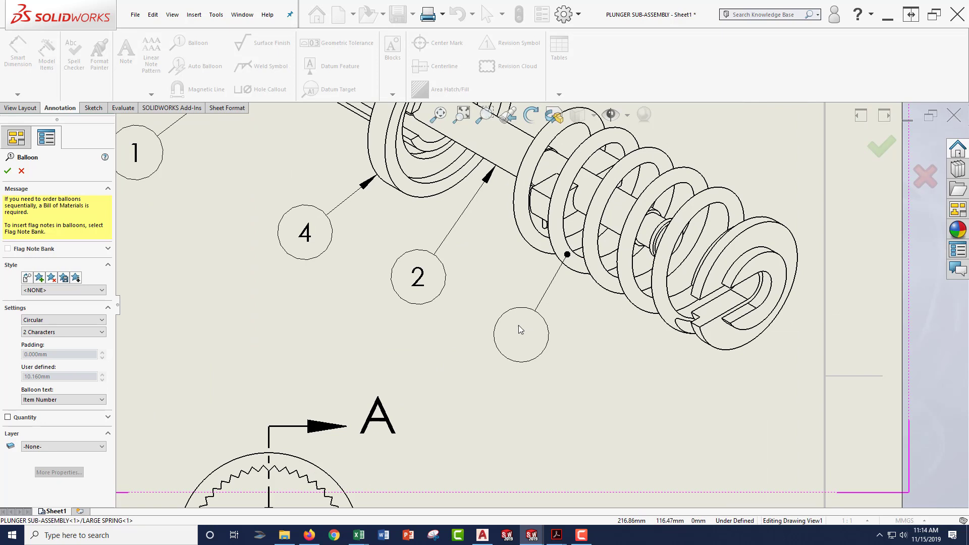
{"action": "left_click", "coordinate": [516, 331]}
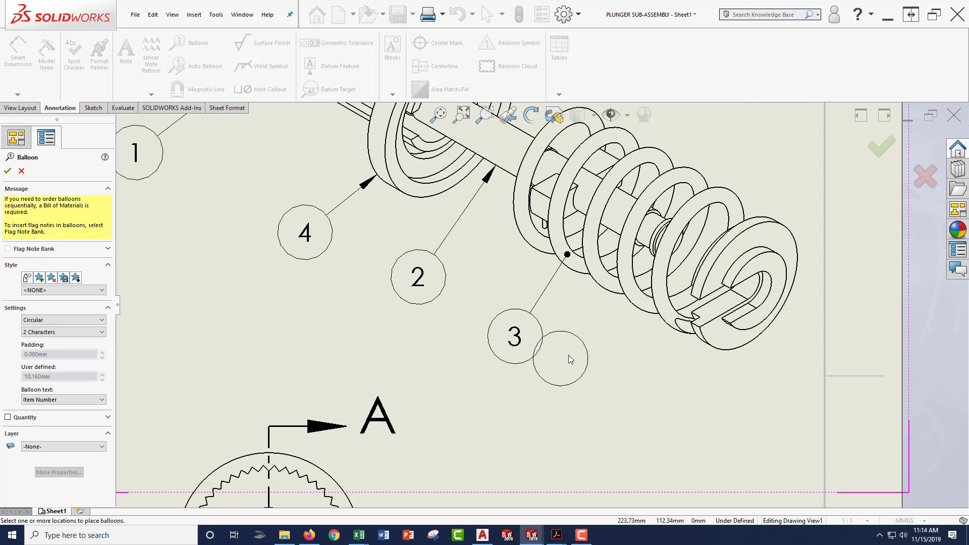
{"action": "left_click", "coordinate": [709, 348]}
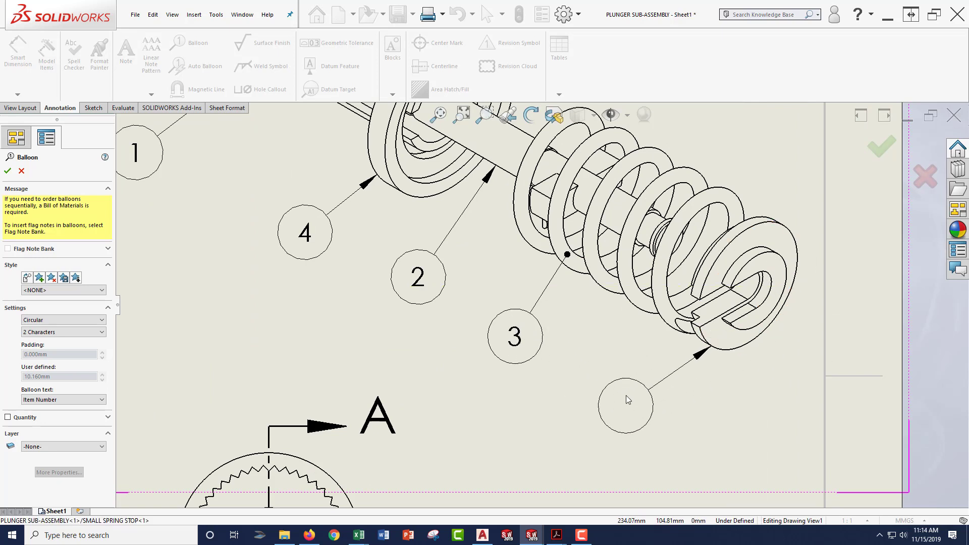
{"action": "left_click", "coordinate": [628, 400]}
{"action": "key", "text": "Escape"}
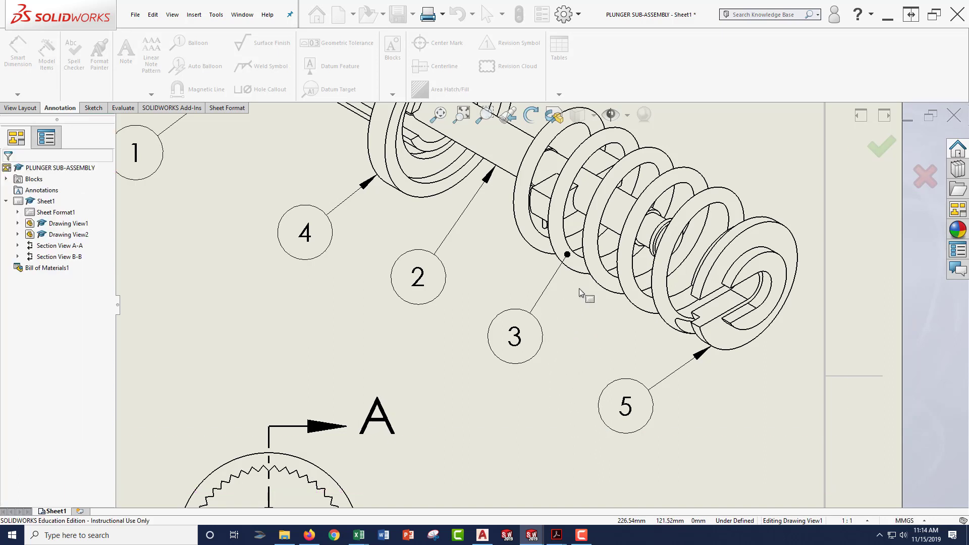
Reattach the leader of balloon 3 to the lower outer edge of the large spring's first coil, giving it an arrowhead
{"action": "left_click_drag", "start_coordinate": [567, 254], "coordinate": [561, 261]}
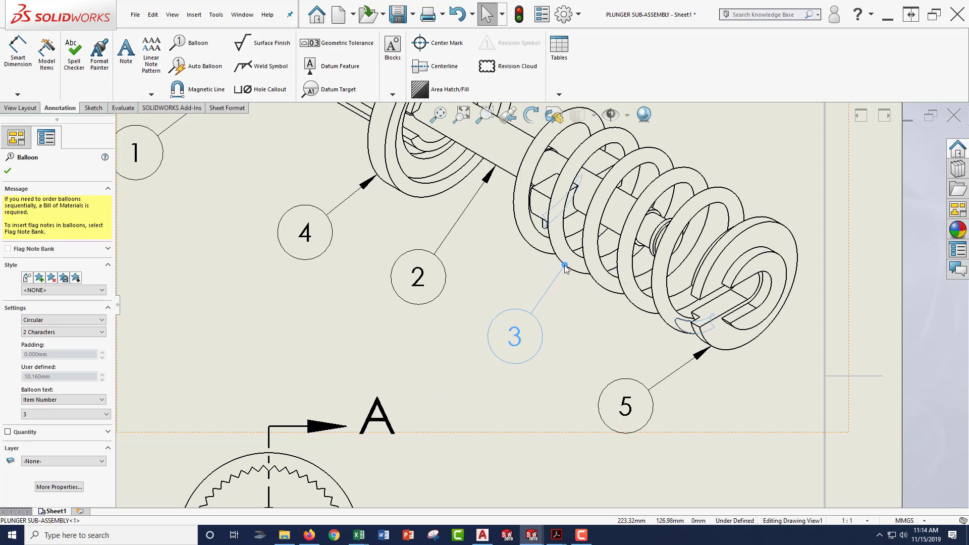
{"action": "left_click_drag", "start_coordinate": [564, 265], "coordinate": [541, 251]}
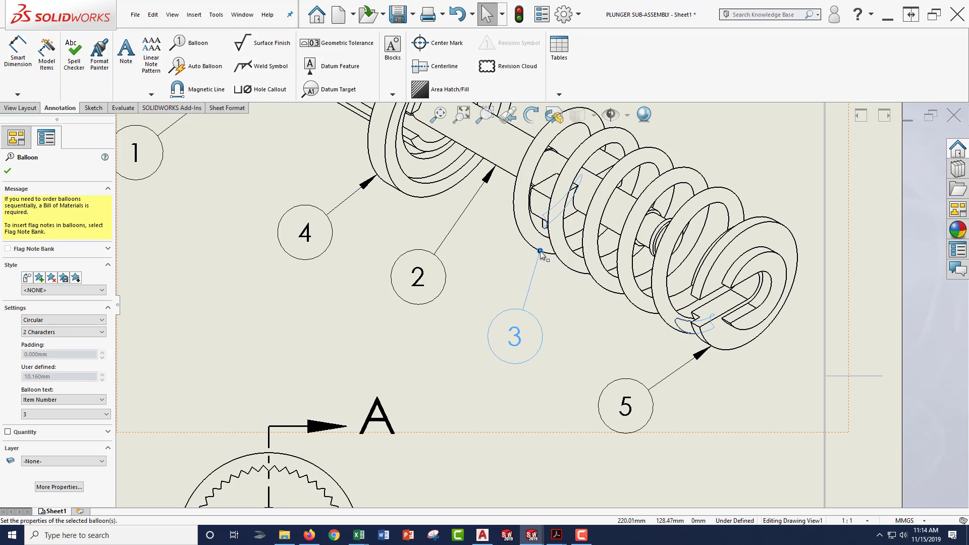
{"action": "left_click", "coordinate": [539, 251]}
{"action": "left_click", "coordinate": [538, 269]}
{"action": "left_click", "coordinate": [568, 308]}
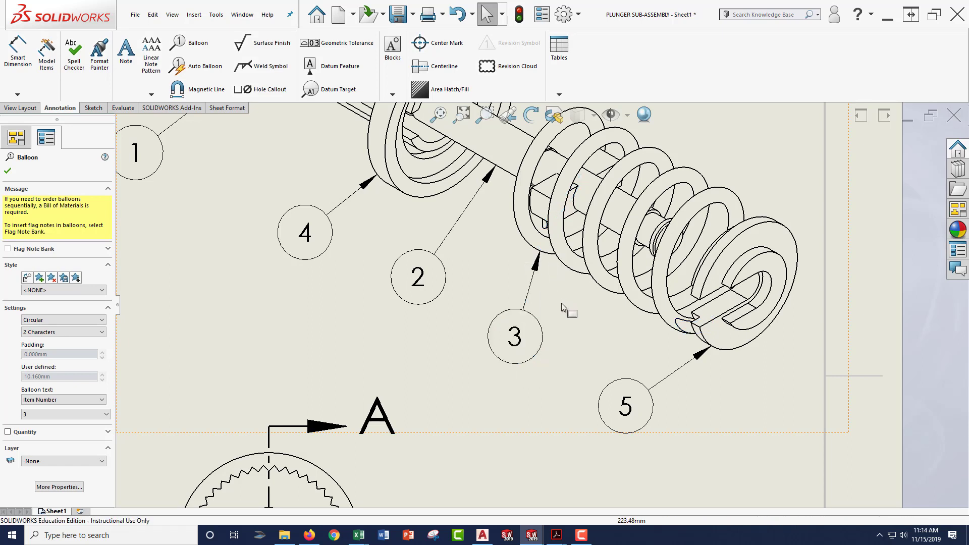
Add an equal-spacing magnetic line about 120 mm long at 150 degrees through all five balloons below the exploded view, and shift it slightly downward
{"action": "key", "text": "f"}
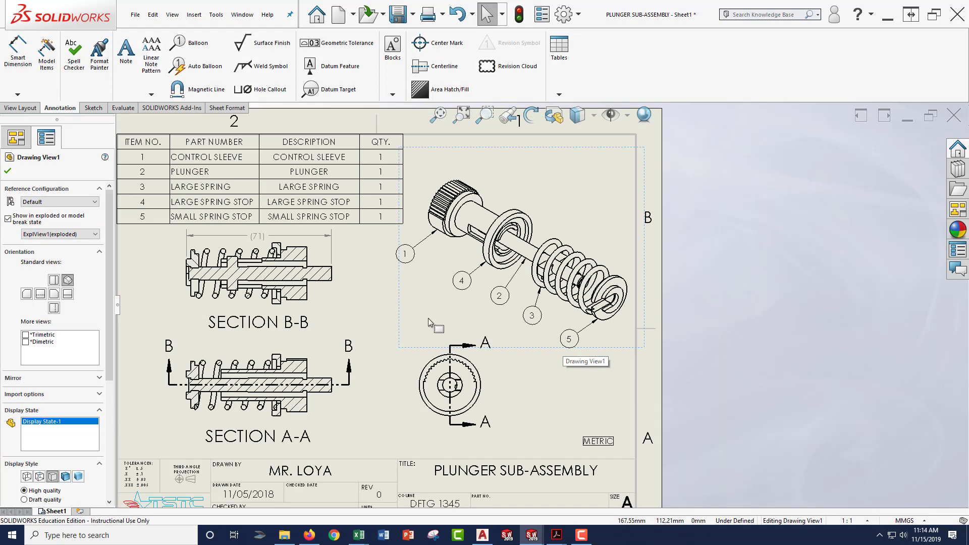
{"action": "middle_click_drag", "start_coordinate": [443, 305], "coordinate": [499, 299]}
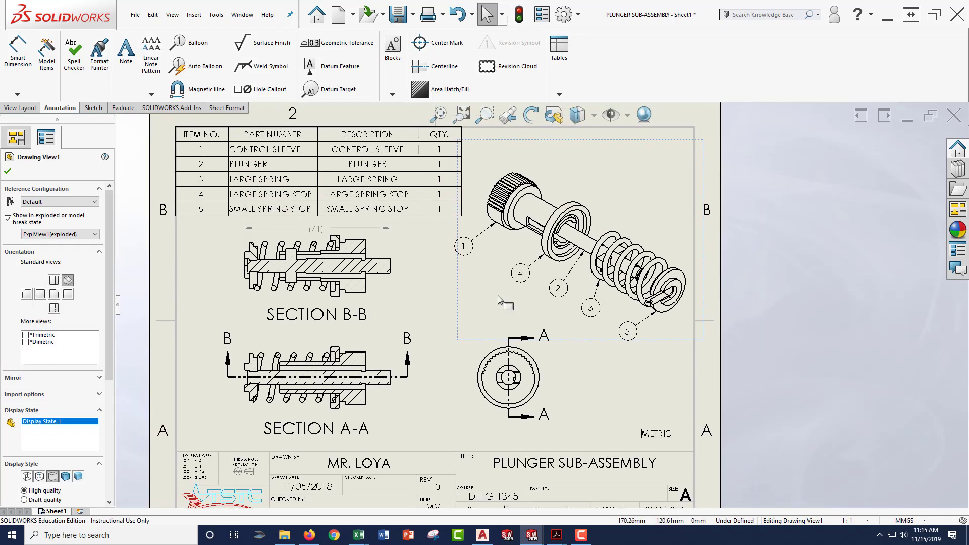
{"action": "left_click", "coordinate": [210, 96]}
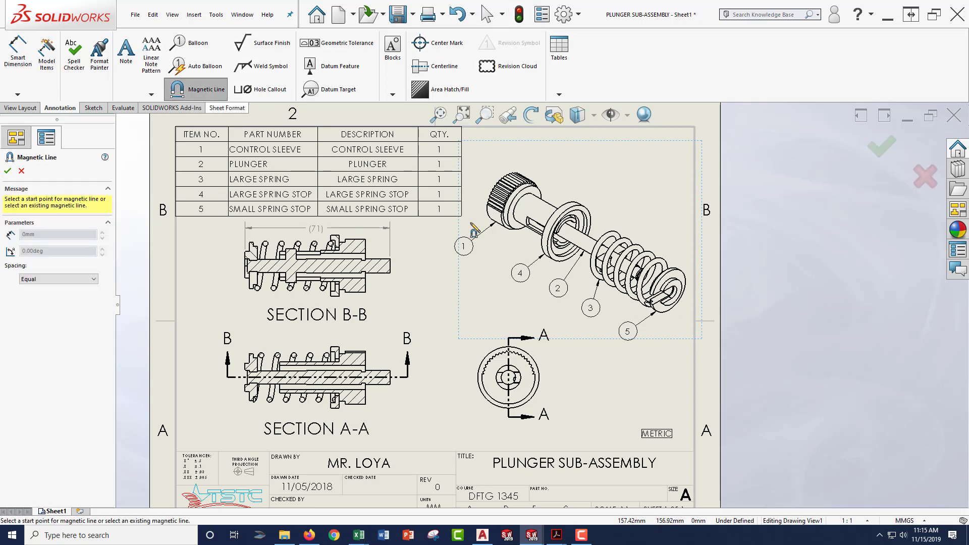
{"action": "left_click", "coordinate": [446, 223]}
{"action": "left_click", "coordinate": [558, 297]}
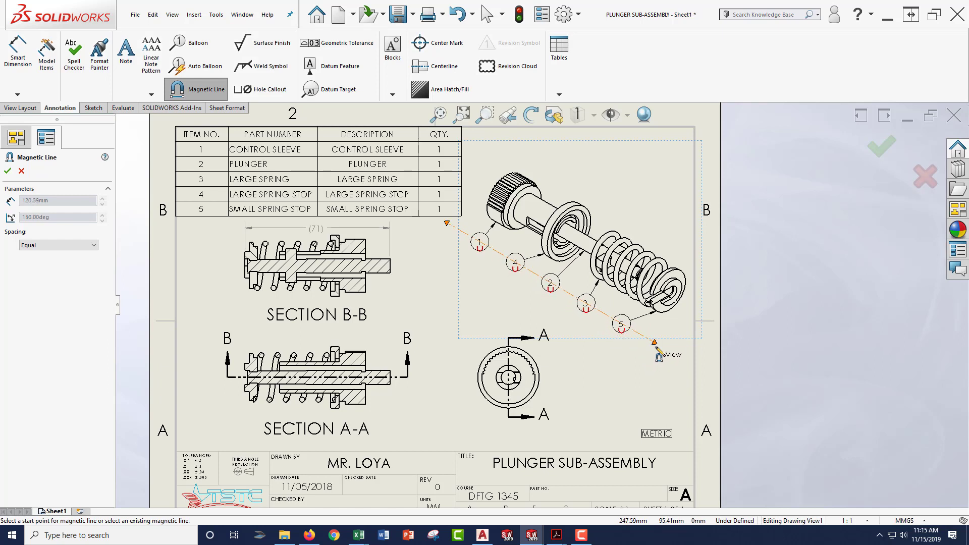
{"action": "left_click", "coordinate": [656, 348]}
{"action": "scroll", "coordinate": [591, 282], "scroll_direction": "down", "scroll_amount": 5}
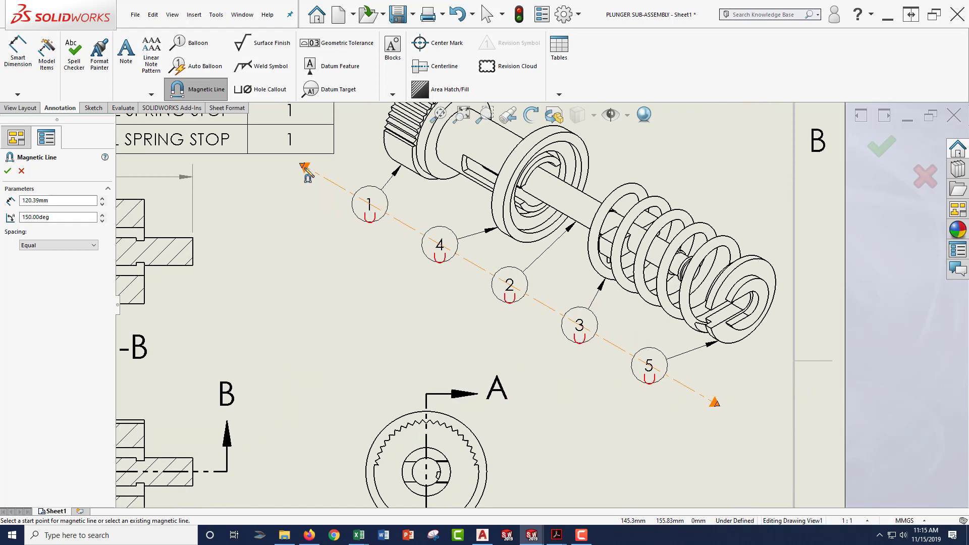
{"action": "left_click_drag", "start_coordinate": [304, 167], "coordinate": [328, 186]}
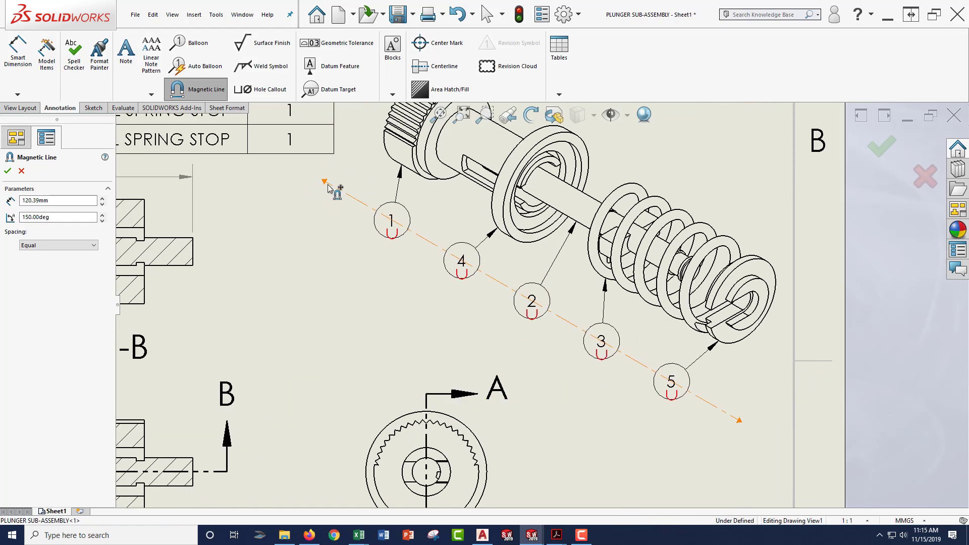
{"action": "key", "text": "Escape"}
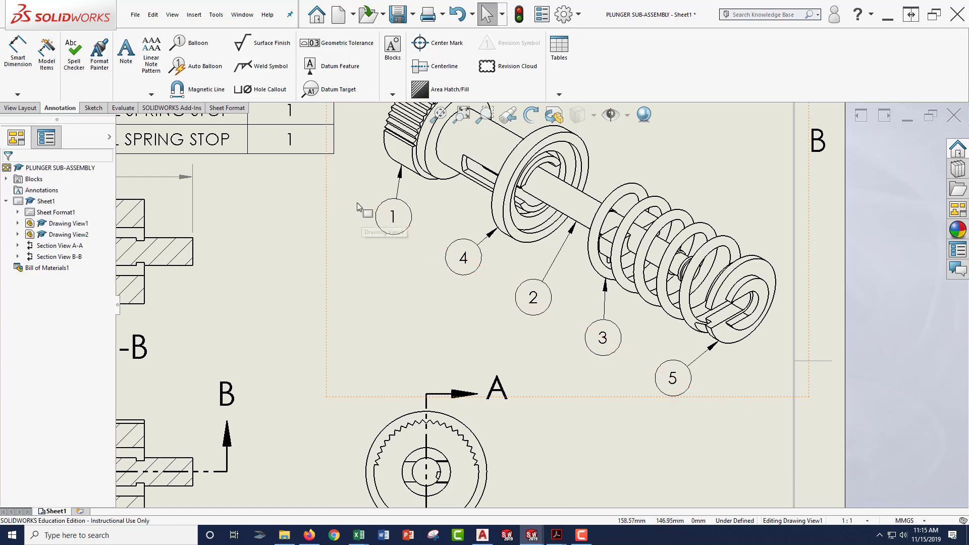
Shorten the balloons' magnetic line to about 99 mm and shift it farther below the exploded view
{"action": "left_click", "coordinate": [400, 222]}
{"action": "left_click", "coordinate": [742, 416]}
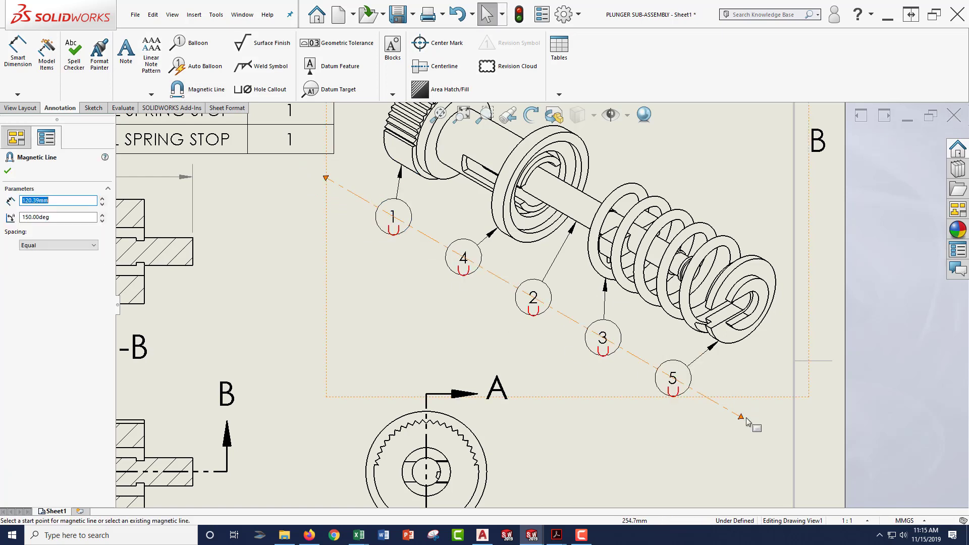
{"action": "left_click_drag", "start_coordinate": [743, 417], "coordinate": [662, 401]}
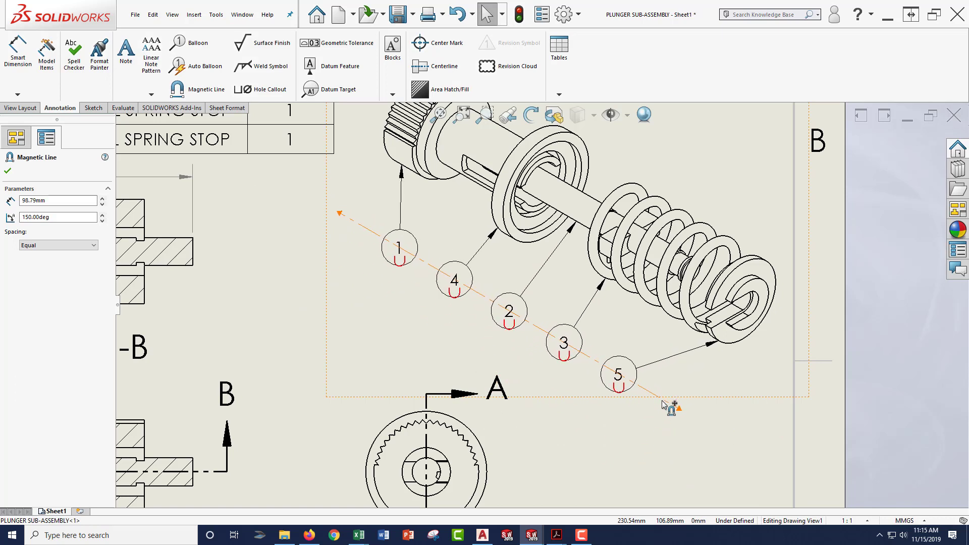
{"action": "key", "text": "Escape"}
{"action": "scroll", "coordinate": [628, 297], "scroll_direction": "up", "scroll_amount": 1}
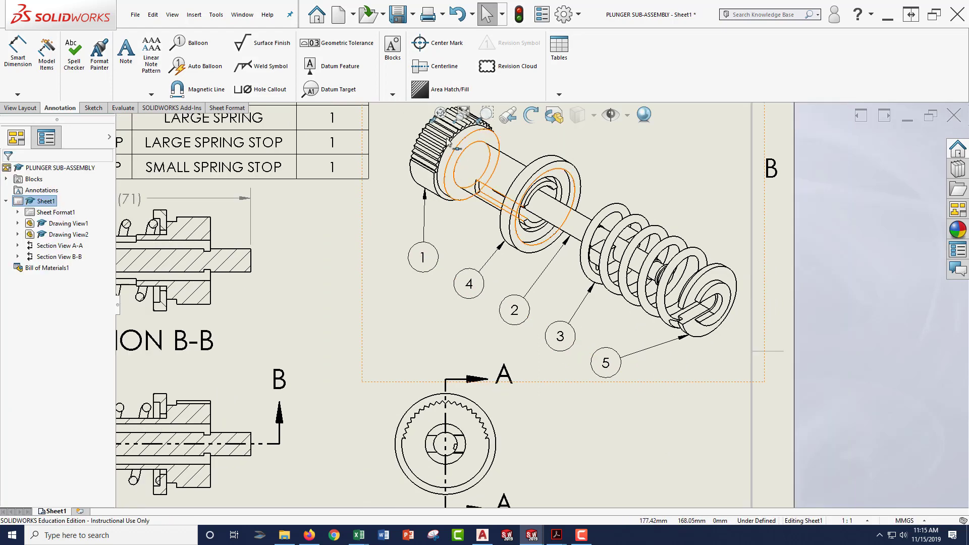
{"action": "key", "text": "f"}
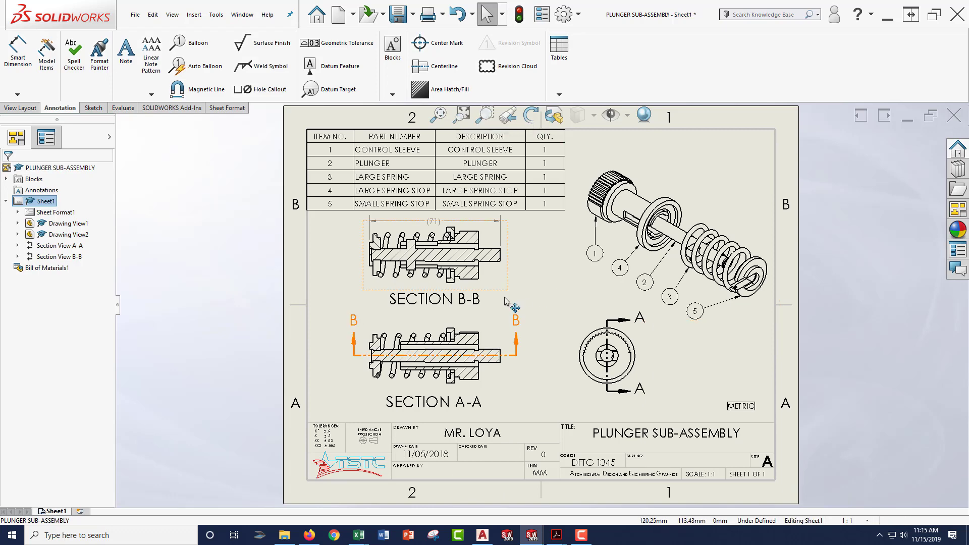
Examine the crosshatching in the SECTION A-A view and the hatch properties of the control sleeve
{"action": "scroll", "coordinate": [371, 385], "scroll_direction": "down", "scroll_amount": 2}
{"action": "scroll", "coordinate": [565, 331], "scroll_direction": "down", "scroll_amount": 2}
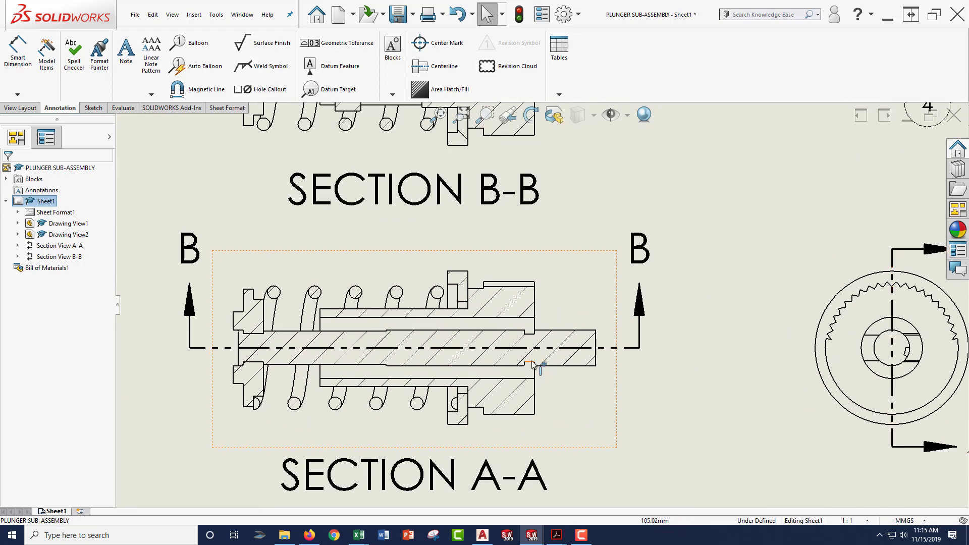
{"action": "scroll", "coordinate": [530, 311], "scroll_direction": "up", "scroll_amount": 2}
{"action": "scroll", "coordinate": [492, 320], "scroll_direction": "down", "scroll_amount": 1}
{"action": "scroll", "coordinate": [488, 322], "scroll_direction": "down", "scroll_amount": 1}
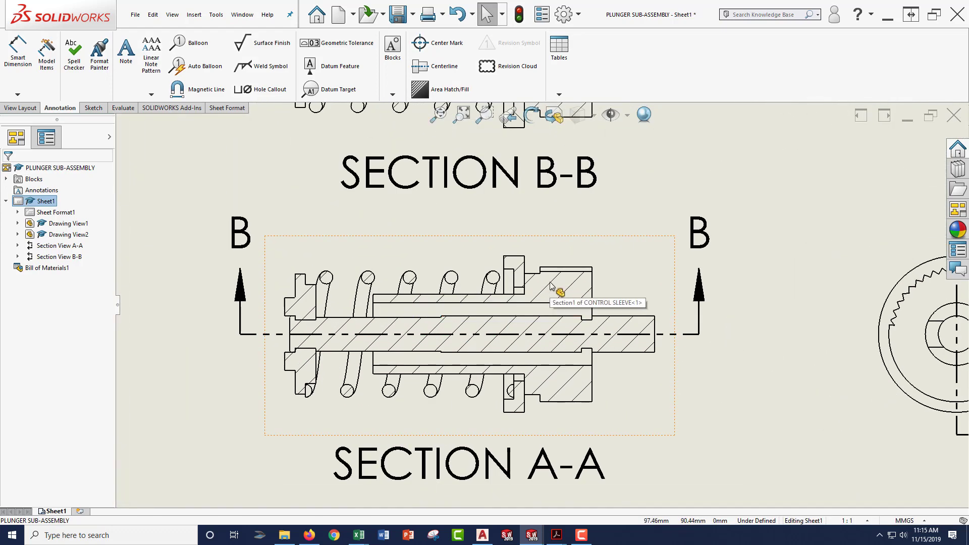
{"action": "left_click", "coordinate": [551, 285]}
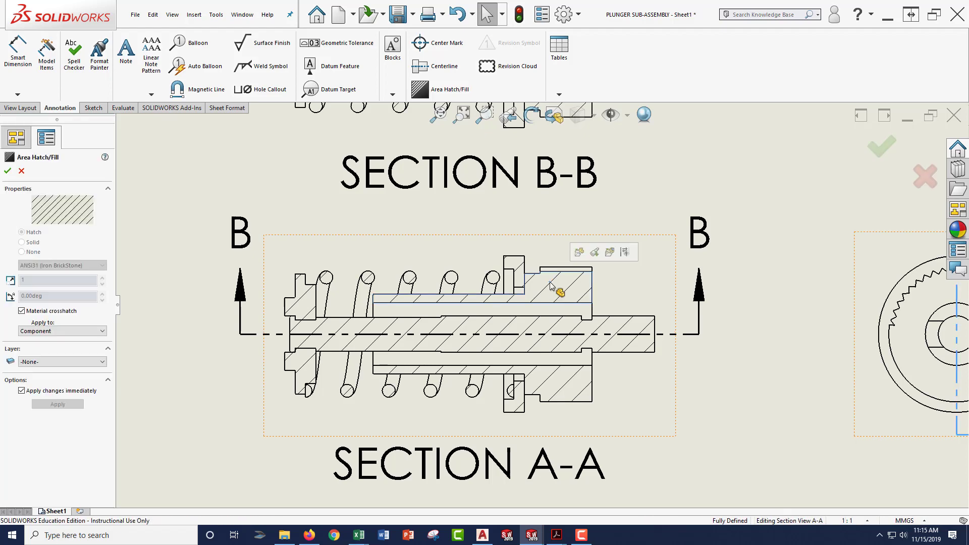
{"action": "scroll", "coordinate": [551, 286], "scroll_direction": "down", "scroll_amount": 2}
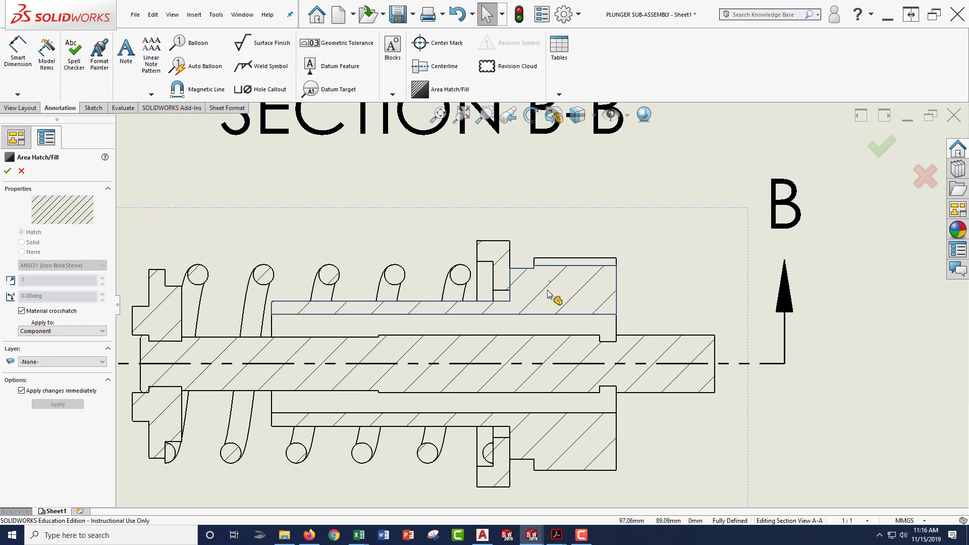
{"action": "scroll", "coordinate": [550, 293], "scroll_direction": "down", "scroll_amount": 2}
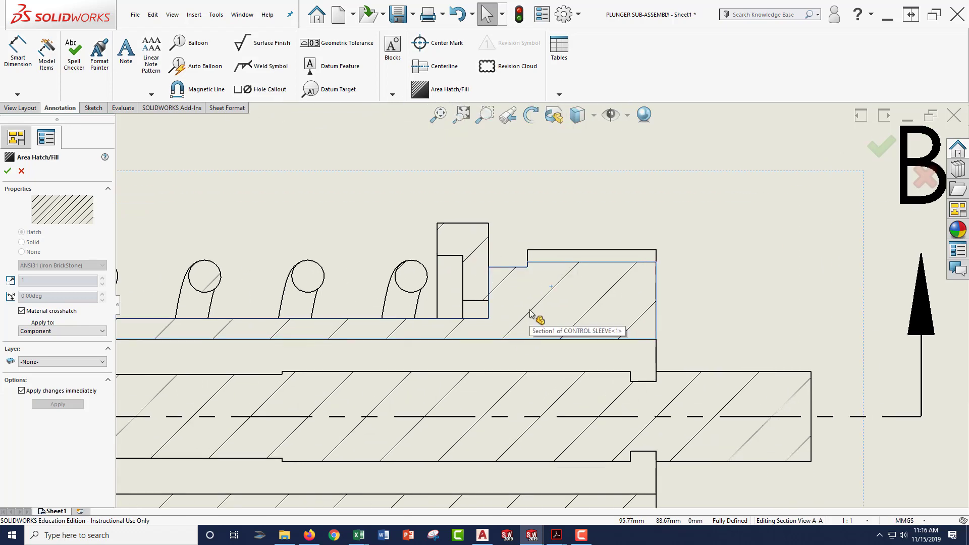
Turn off the material crosshatch for the large spring stop in SECTION A-A and set its hatch angle to 90 degrees
{"action": "left_click", "coordinate": [479, 252]}
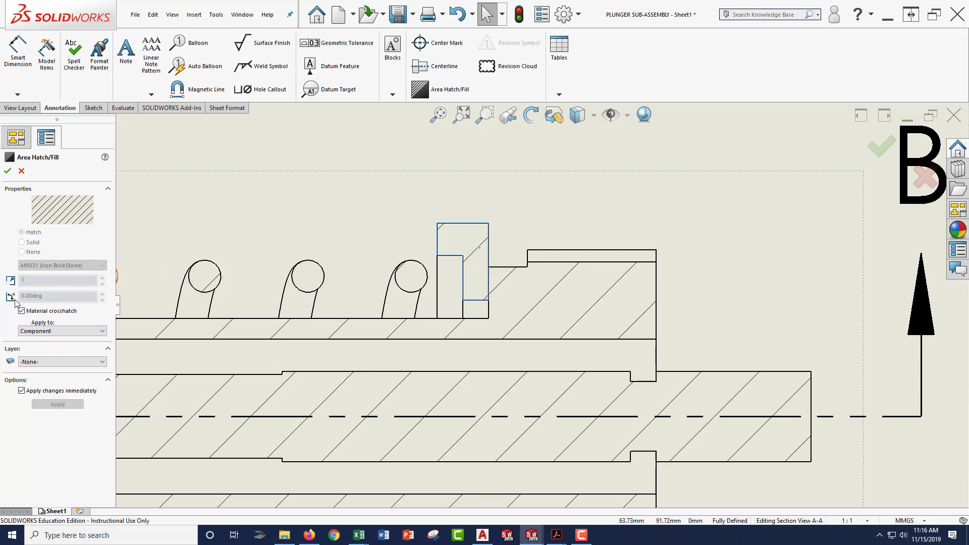
{"action": "left_click", "coordinate": [22, 311]}
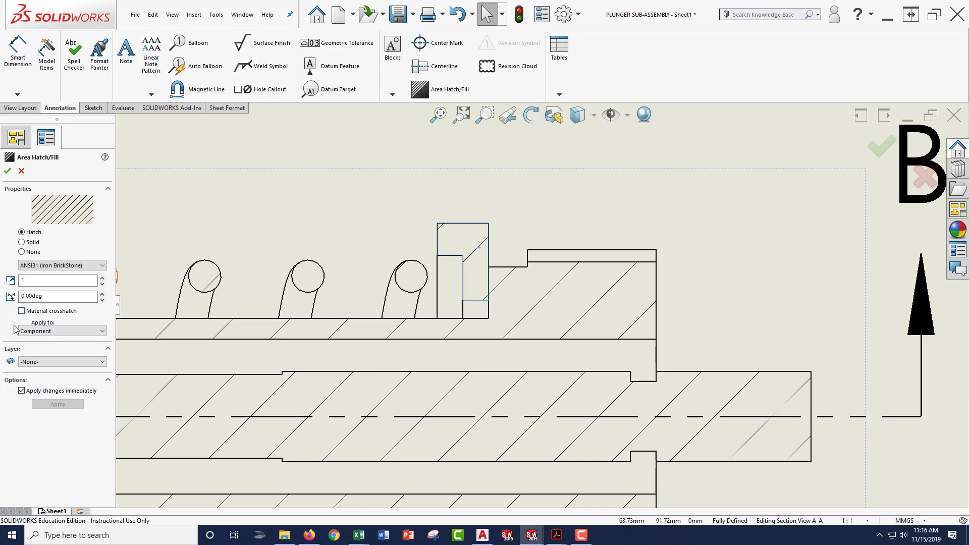
{"action": "double_click", "coordinate": [19, 299]}
{"action": "type", "text": "90"}
{"action": "key", "text": "Return"}
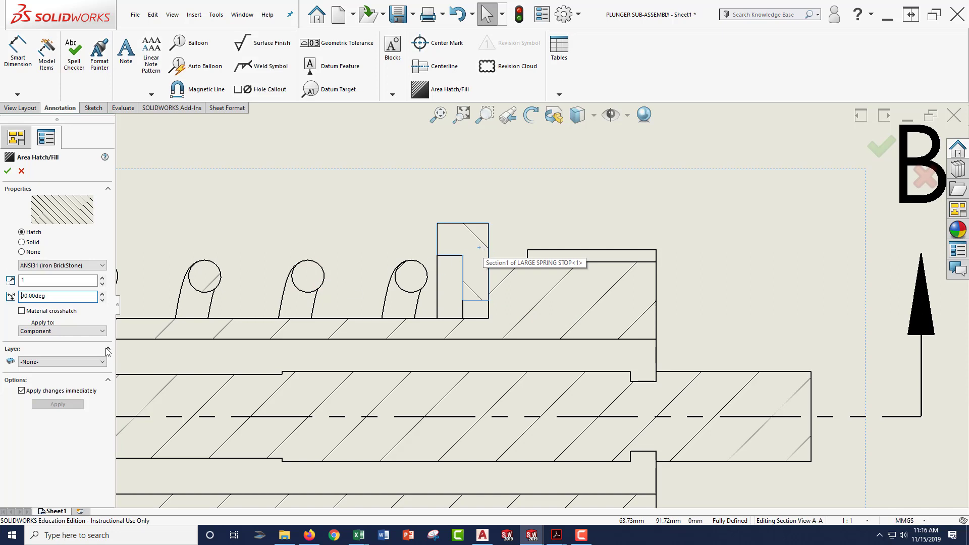
Try hatch scales 0.5 and 2 on the large spring stop in SECTION A-A, and set its scale to 3
{"action": "double_click", "coordinate": [31, 280]}
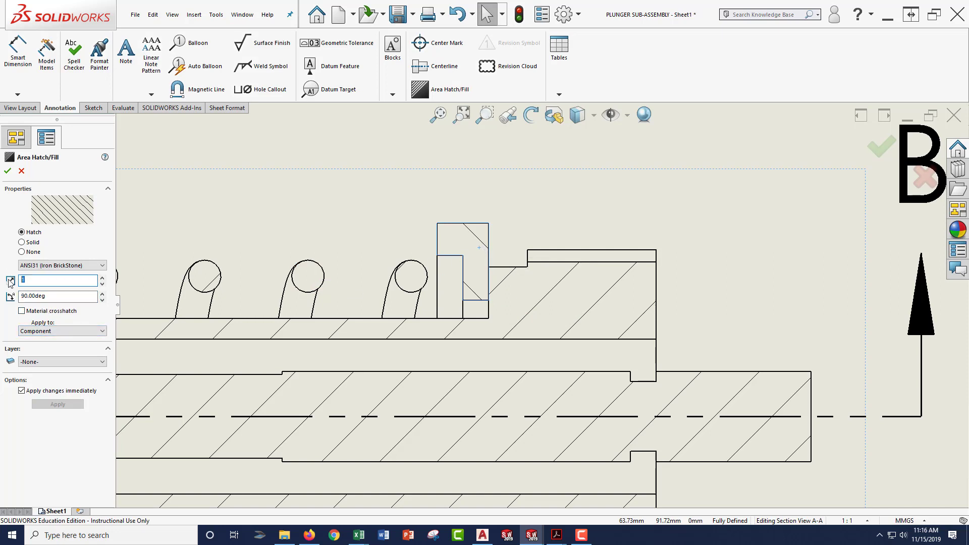
{"action": "type", "text": ".5"}
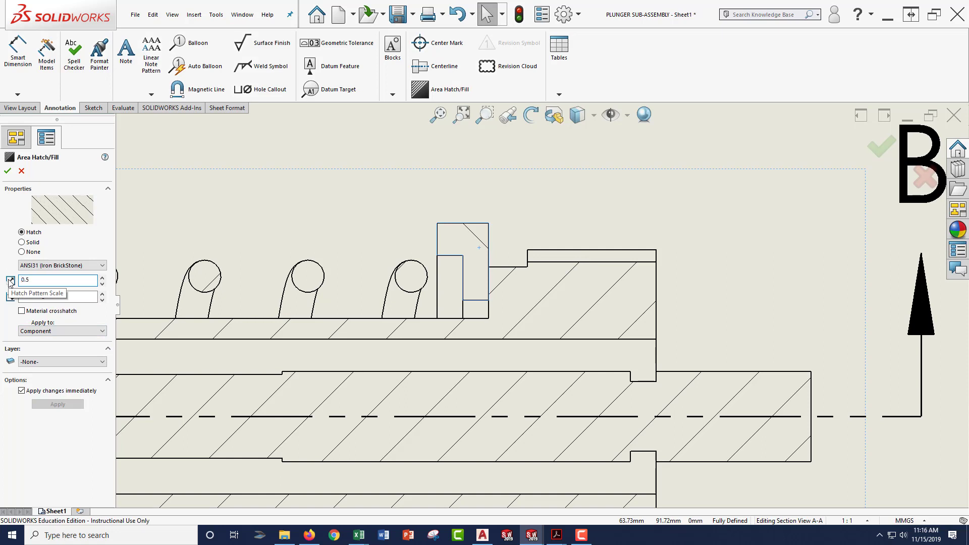
{"action": "type", "text": "2"}
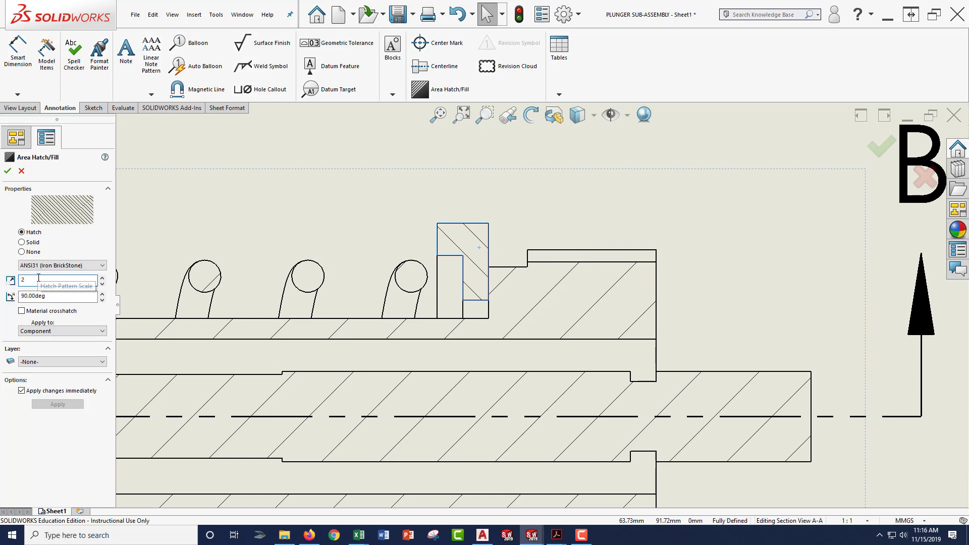
{"action": "left_click_drag", "start_coordinate": [39, 278], "coordinate": [12, 274]}
{"action": "type", "text": "3"}
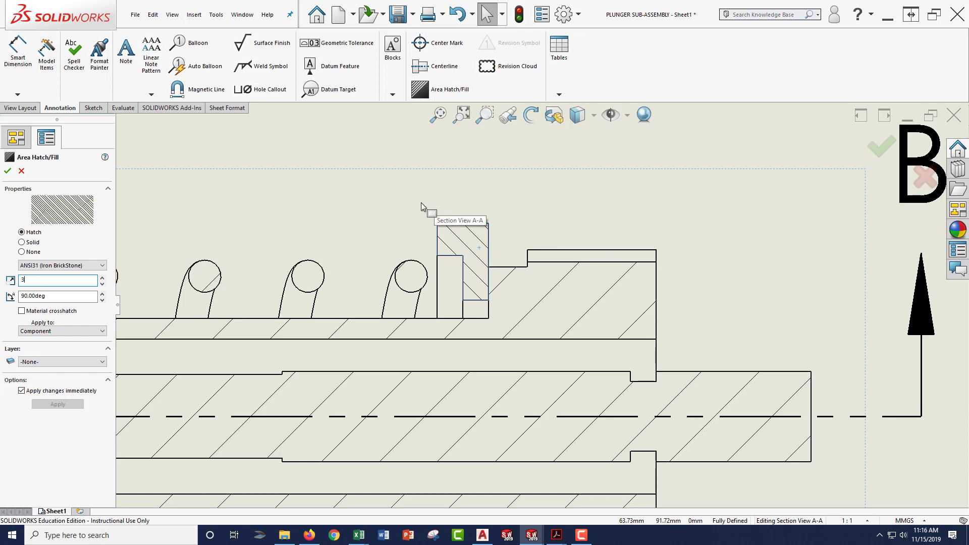
Turn off the material crosshatch for the plunger in SECTION A-A and set its hatch angle to 90 degrees
{"action": "scroll", "coordinate": [426, 208], "scroll_direction": "up", "scroll_amount": 3}
{"action": "scroll", "coordinate": [540, 480], "scroll_direction": "down", "scroll_amount": 1}
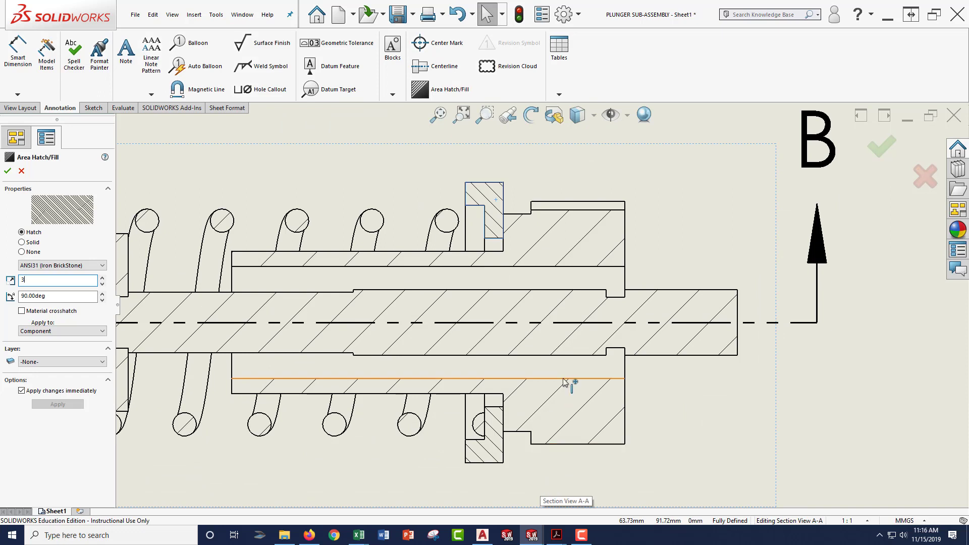
{"action": "scroll", "coordinate": [566, 382], "scroll_direction": "up", "scroll_amount": 1}
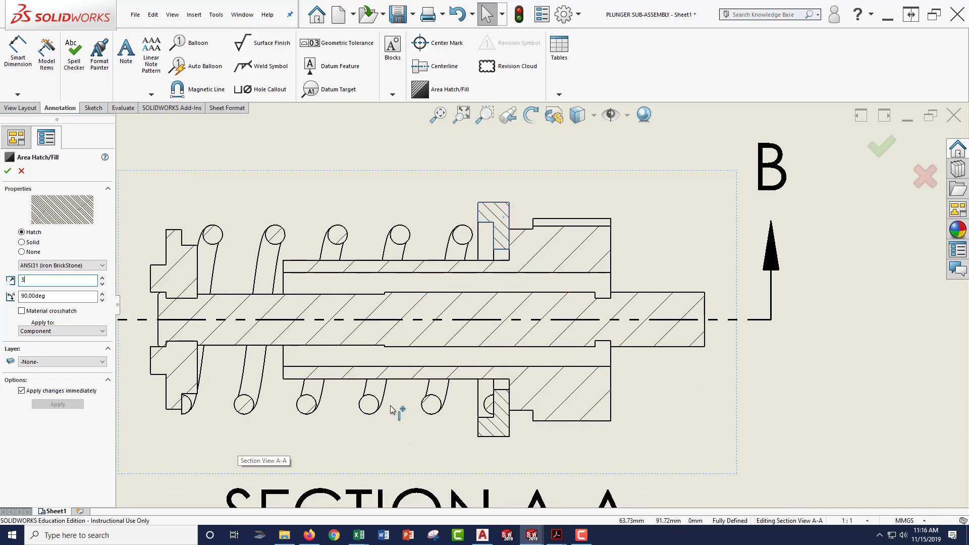
{"action": "left_click", "coordinate": [657, 307]}
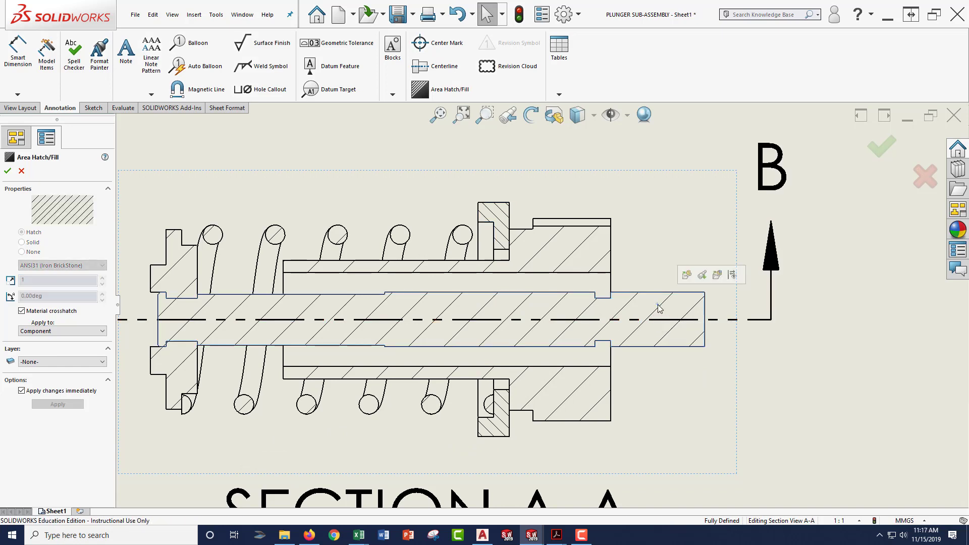
{"action": "left_click", "coordinate": [22, 310]}
{"action": "left_click", "coordinate": [35, 296]}
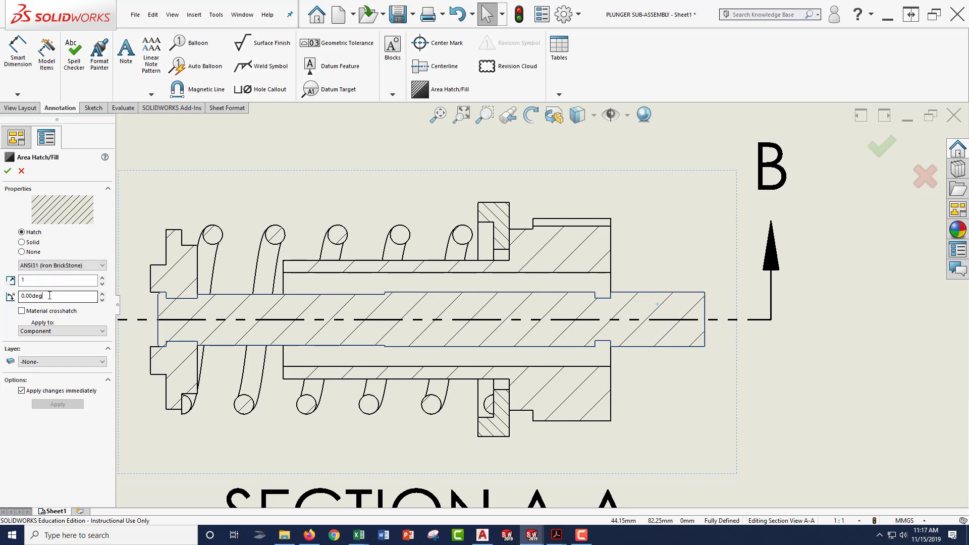
{"action": "type", "text": "90"}
{"action": "key", "text": "Return"}
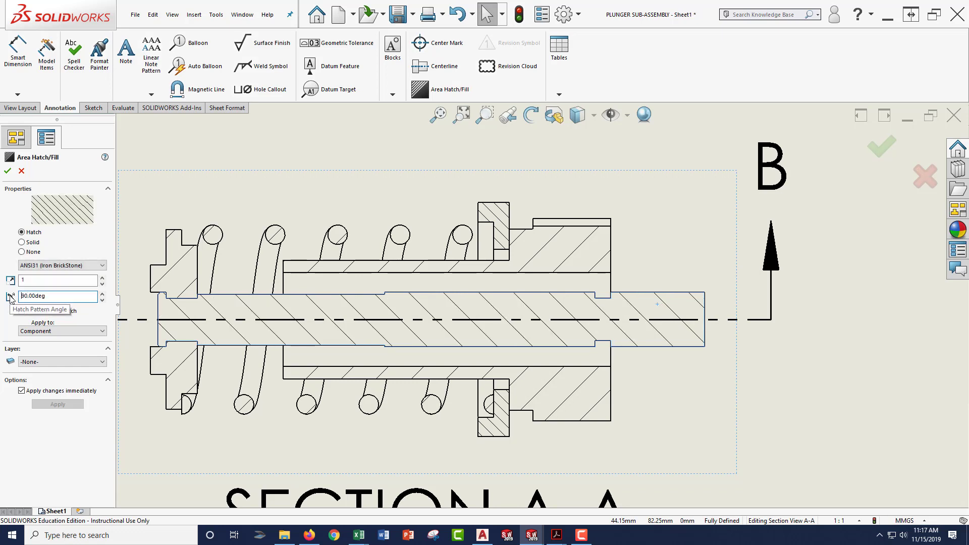
Turn off the material crosshatch for the small spring stop in SECTION A-A and set its hatch scale to 2
{"action": "left_click", "coordinate": [184, 366]}
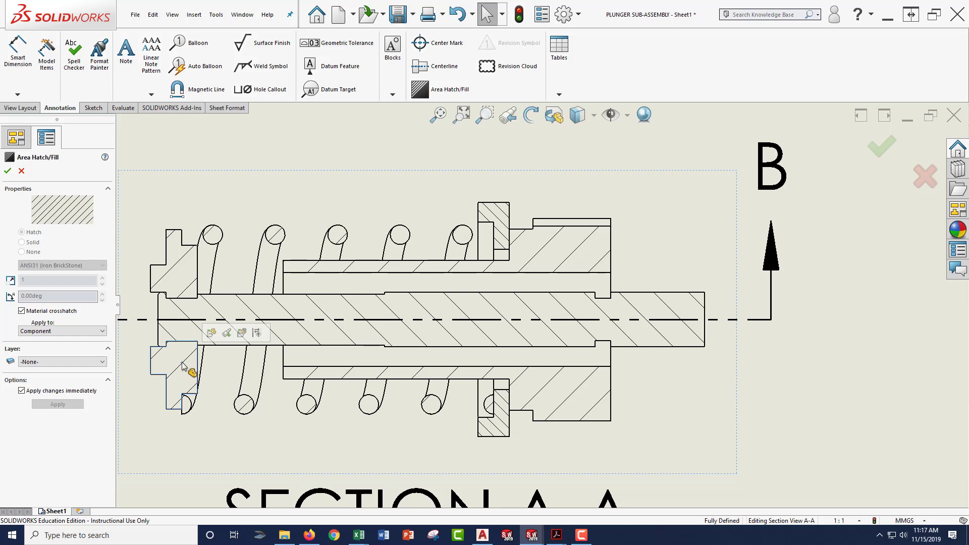
{"action": "left_click", "coordinate": [22, 312]}
{"action": "left_click_drag", "start_coordinate": [30, 280], "coordinate": [6, 281]}
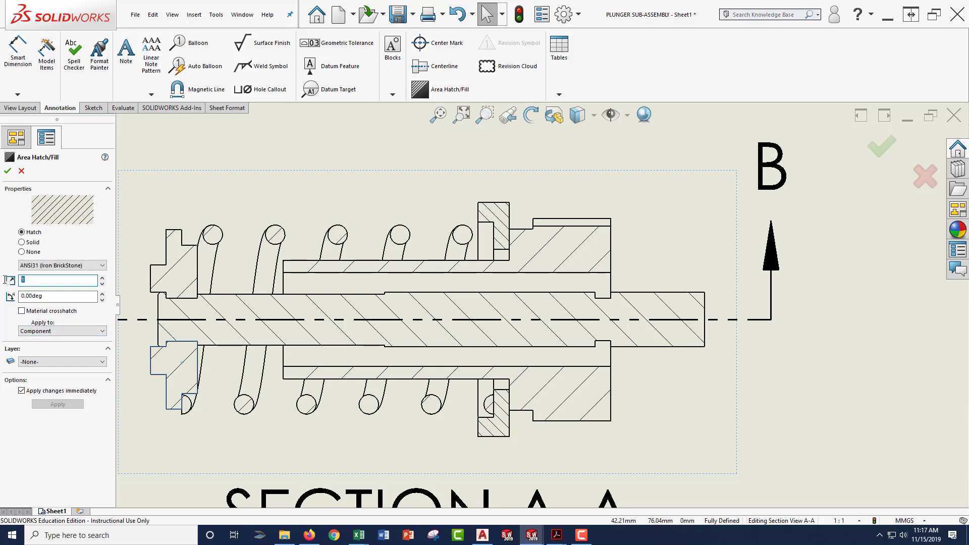
{"action": "type", "text": "2"}
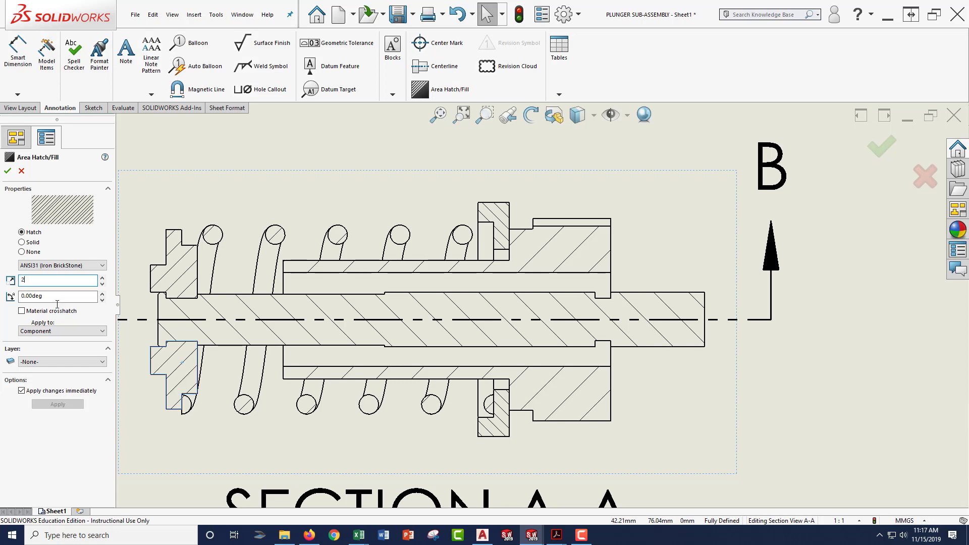
Turn off the material crosshatch for the large spring in SECTION A-A and set its hatch scale to 3
{"action": "left_click", "coordinate": [213, 236]}
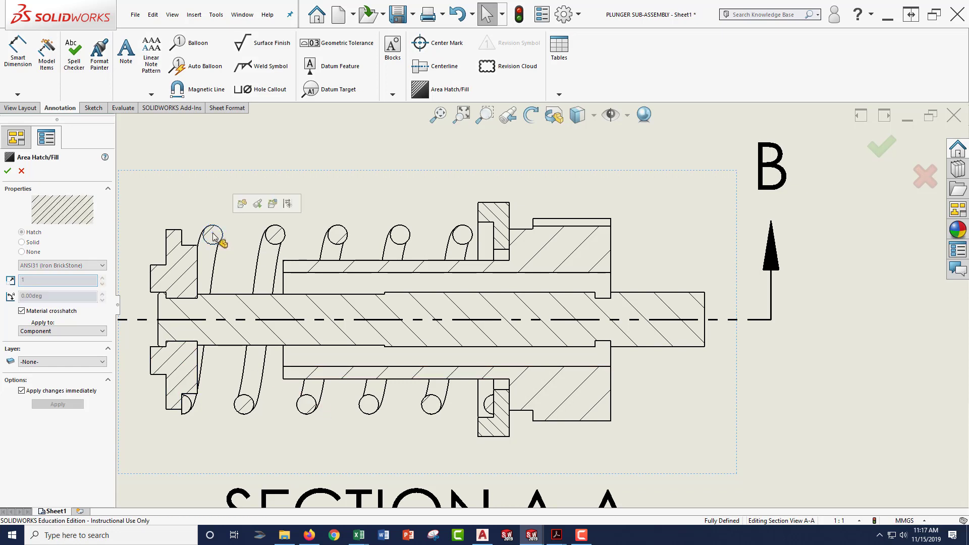
{"action": "left_click", "coordinate": [22, 311]}
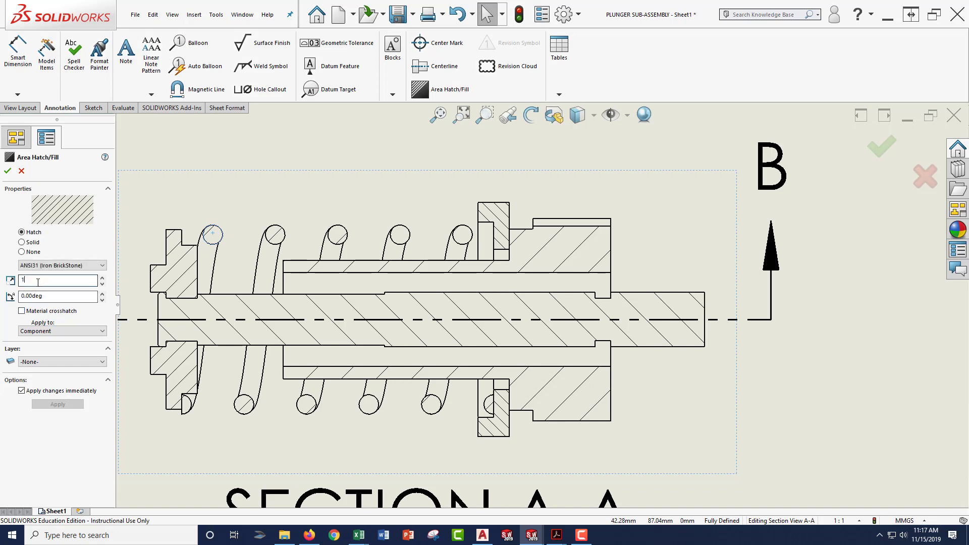
{"action": "double_click", "coordinate": [23, 280]}
{"action": "type", "text": "3"}
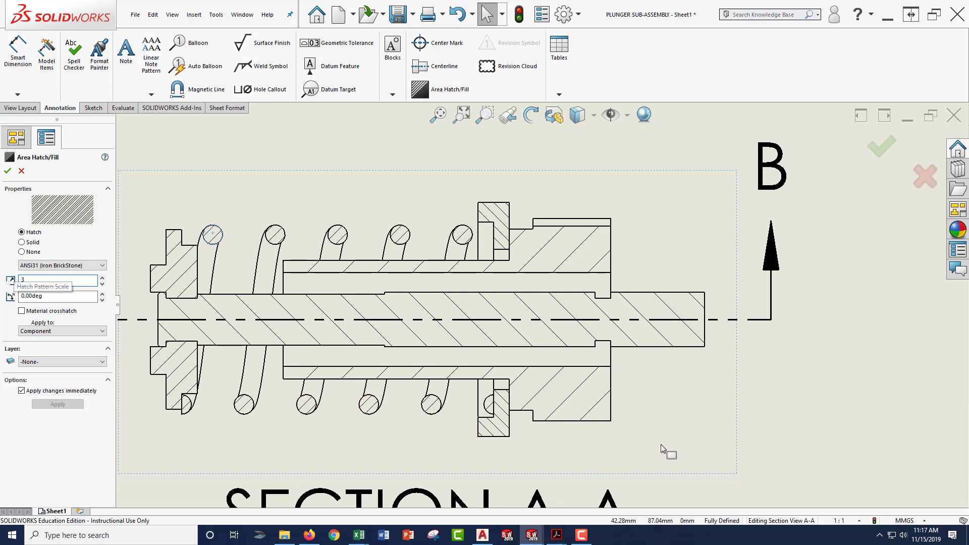
{"action": "left_click", "coordinate": [764, 448]}
Turn off the material crosshatch for the large spring in SECTION B-B and set its hatch scale to 3
{"action": "scroll", "coordinate": [640, 418], "scroll_direction": "up", "scroll_amount": 5}
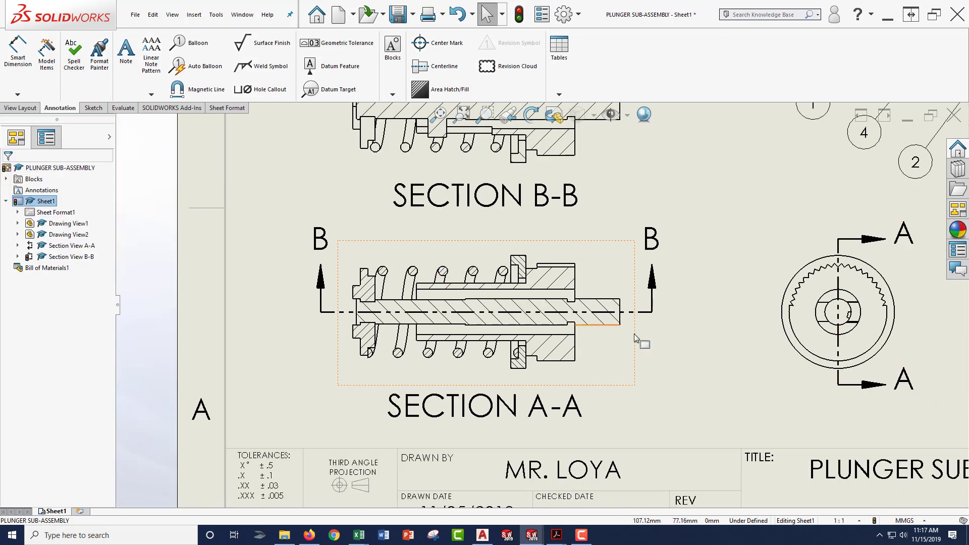
{"action": "scroll", "coordinate": [472, 270], "scroll_direction": "down", "scroll_amount": 5}
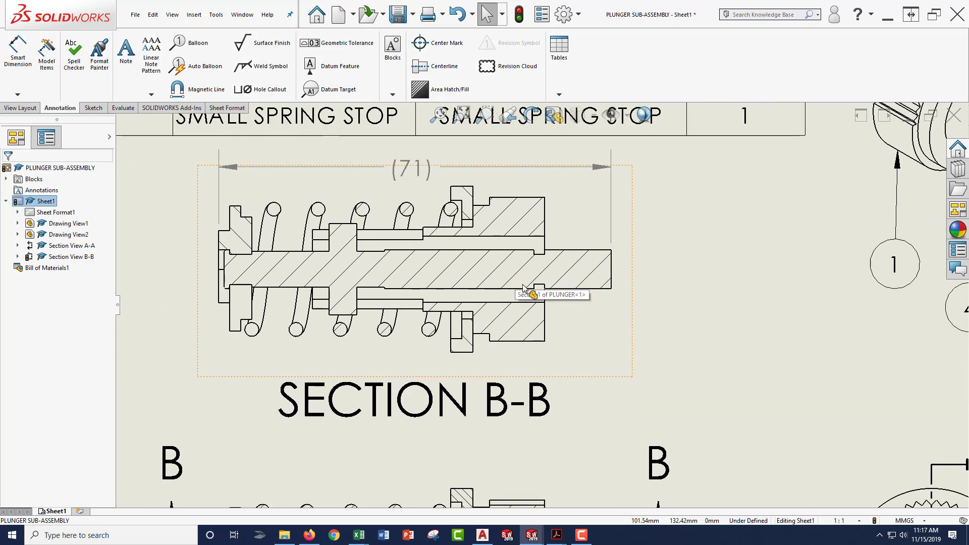
{"action": "mouse_move", "coordinate": [580, 362]}
{"action": "middle_mouse_down", "text": "ctrl"}
{"action": "mouse_move", "coordinate": [597, 278]}
{"action": "mouse_move", "coordinate": [553, 343]}
{"action": "middle_mouse_up", "text": "ctrl"}
{"action": "scroll", "coordinate": [365, 260], "scroll_direction": "down", "scroll_amount": 2}
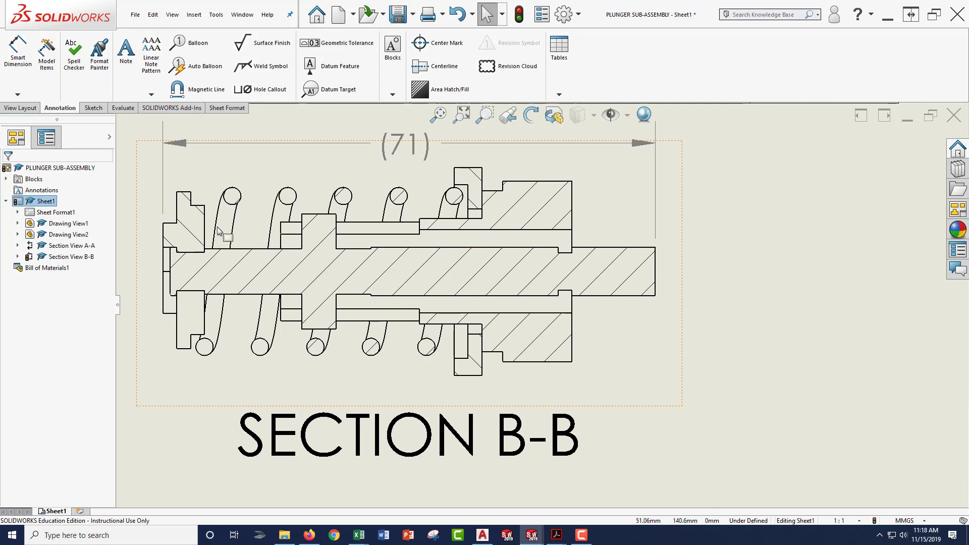
{"action": "left_click", "coordinate": [235, 199]}
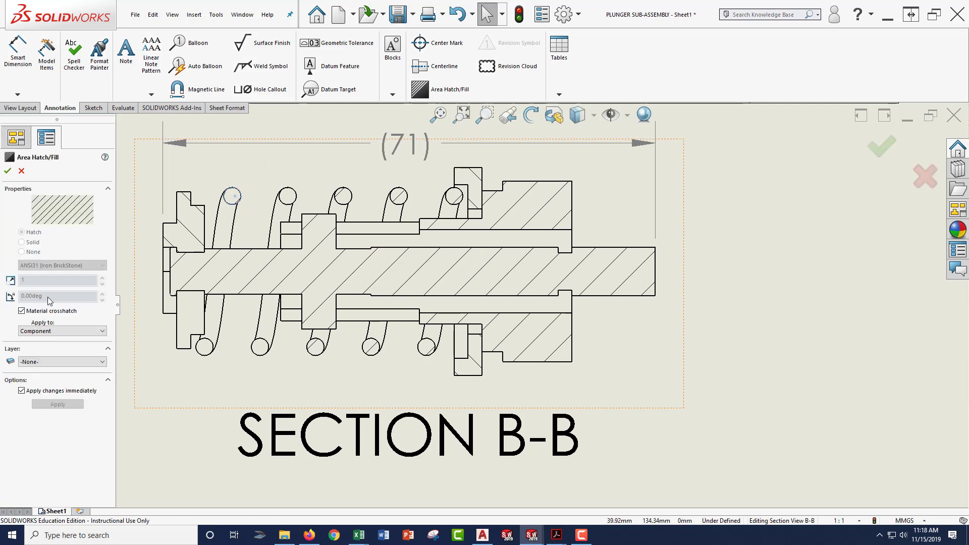
{"action": "left_click", "coordinate": [21, 310]}
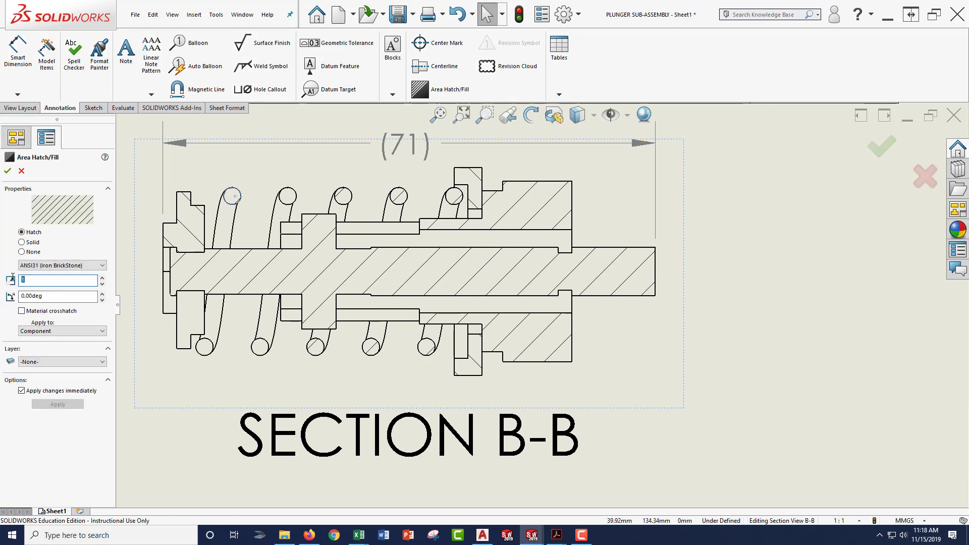
{"action": "type", "text": "3"}
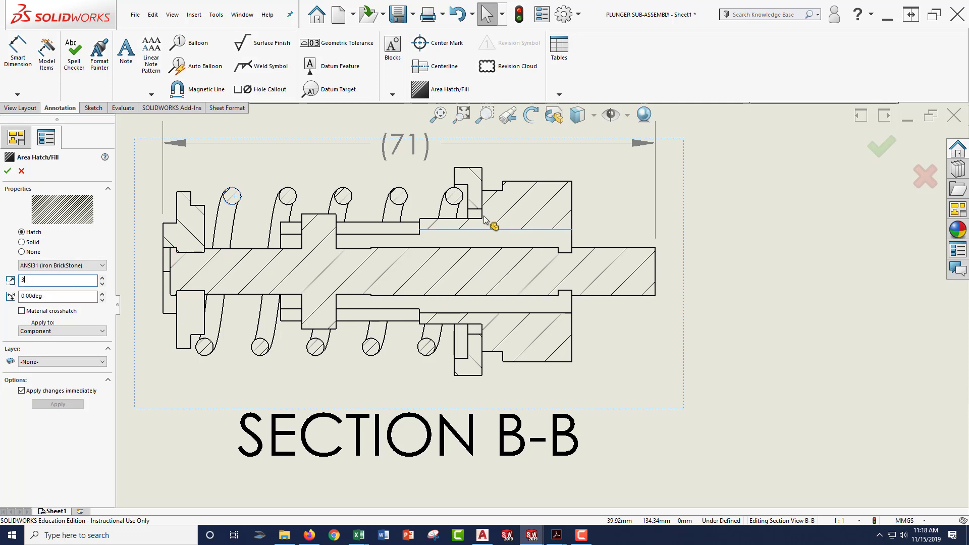
Turn off the material crosshatch for the large spring stop in SECTION B-B, try hatch scale 2, and set the scale to 3
{"action": "left_click", "coordinate": [21, 310]}
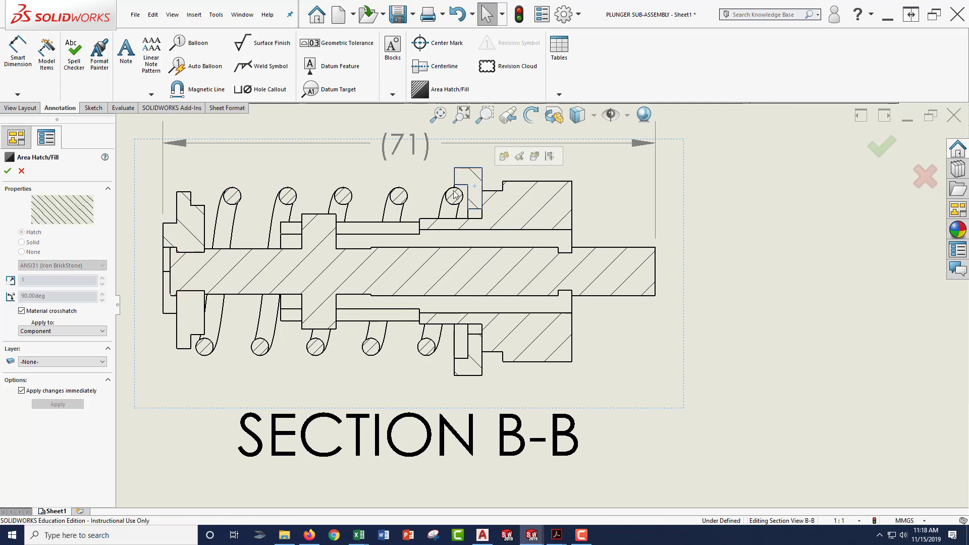
{"action": "left_click", "coordinate": [21, 311]}
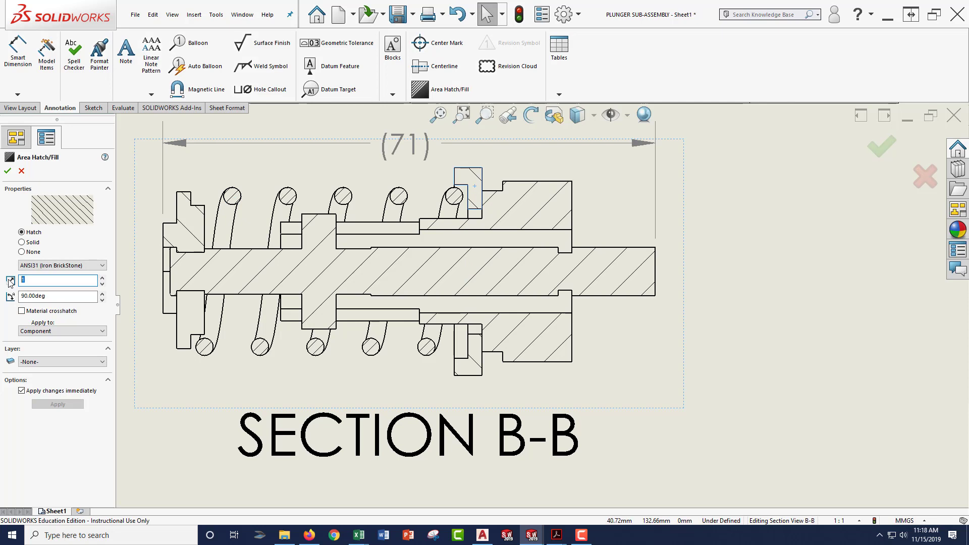
{"action": "type", "text": "2"}
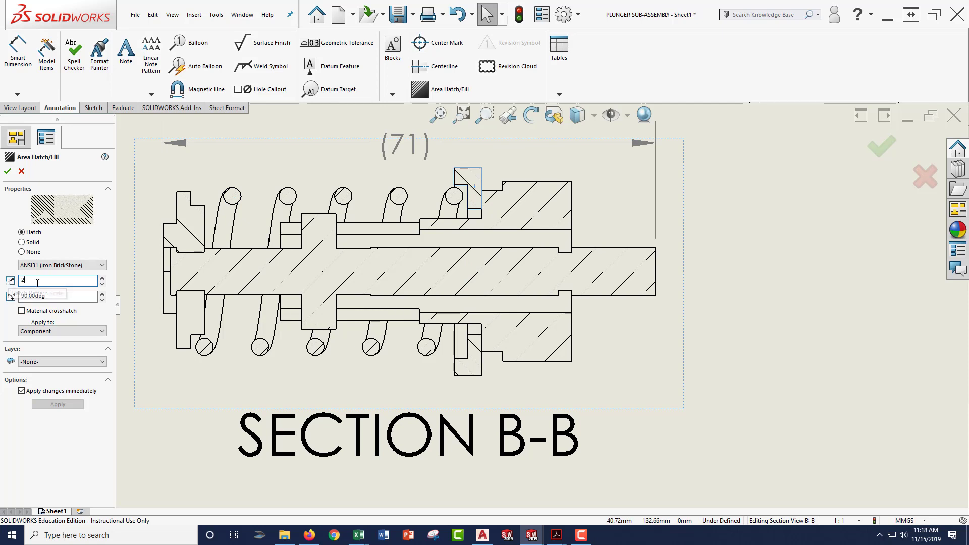
{"action": "left_click_drag", "start_coordinate": [37, 283], "coordinate": [13, 280]}
{"action": "type", "text": "3"}
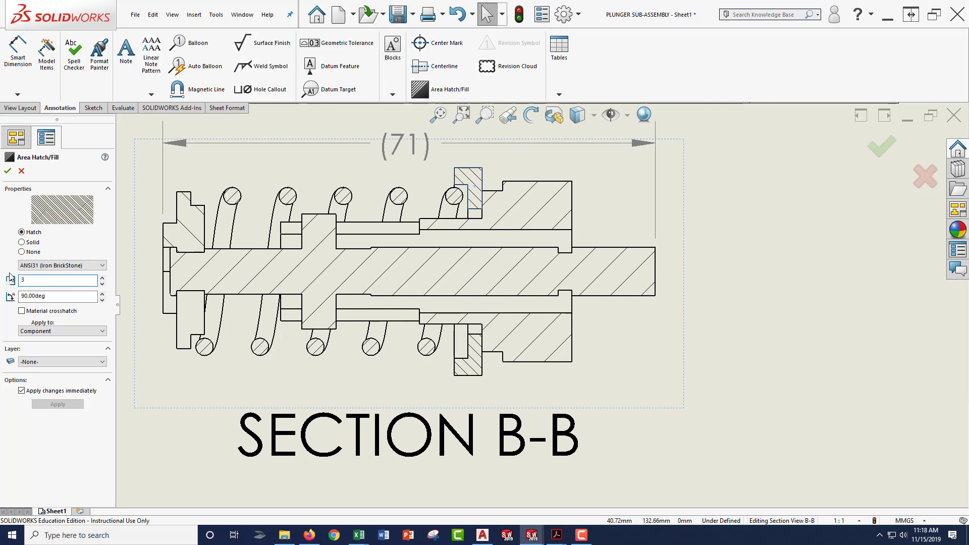
{"action": "left_click", "coordinate": [8, 171]}
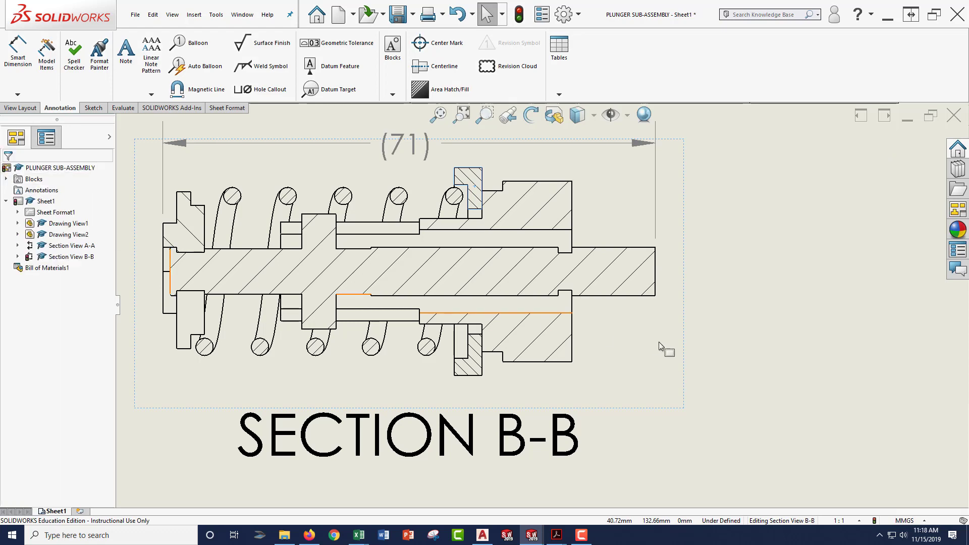
{"action": "scroll", "coordinate": [519, 303], "scroll_direction": "up", "scroll_amount": 5}
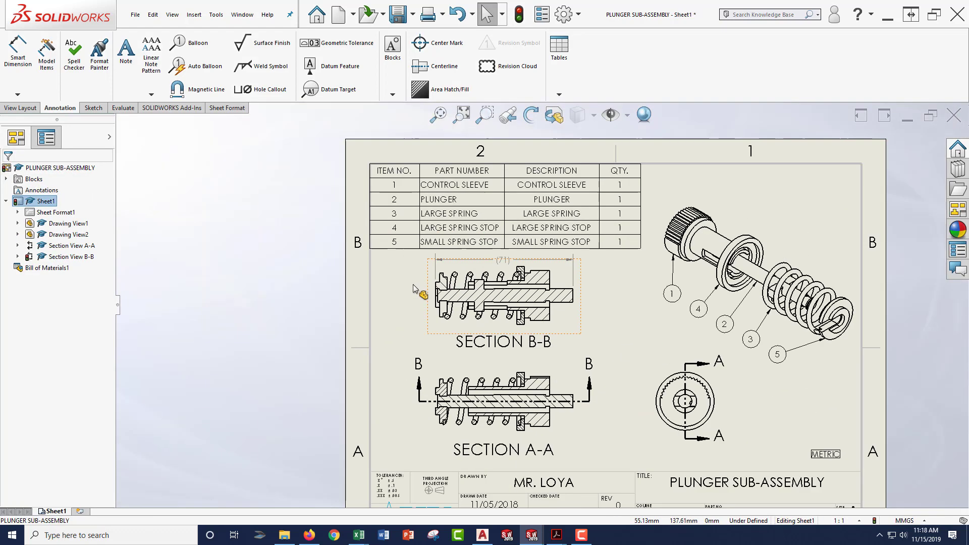
{"action": "left_click", "coordinate": [461, 114]}
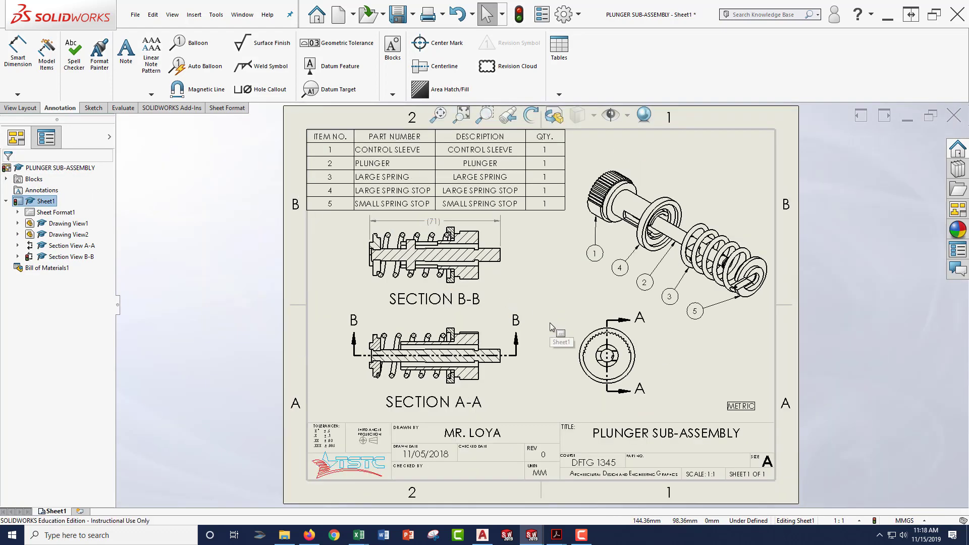